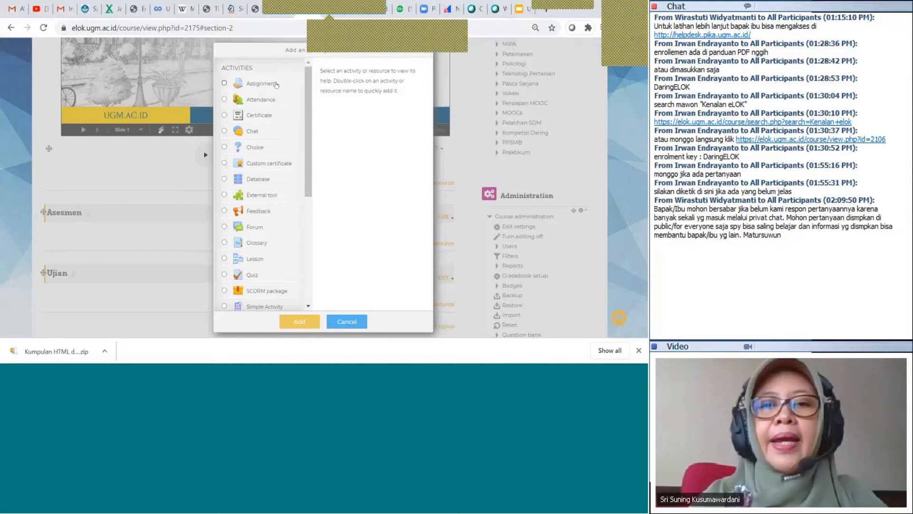
# Pick Assignment in the activity chooser to add it to the Interaksi dan Diskusi section
pyautogui.click(276, 89)
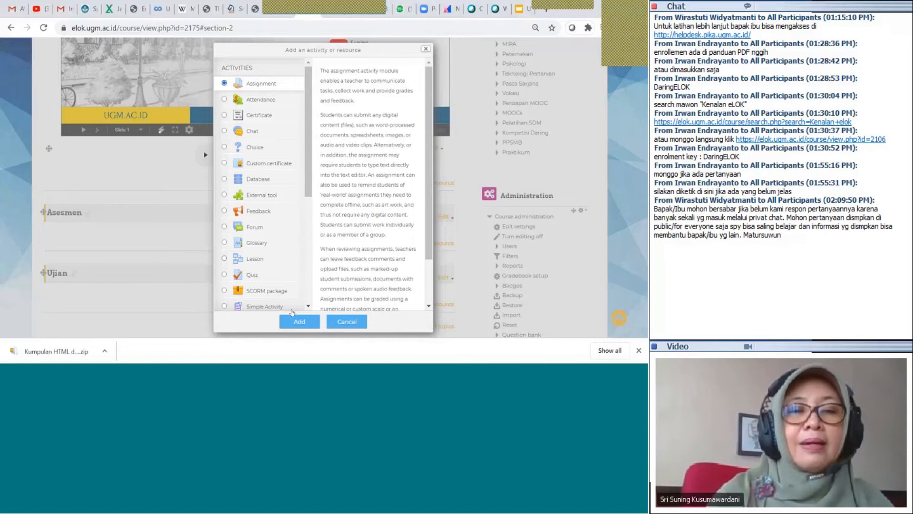
pyautogui.click(297, 321)
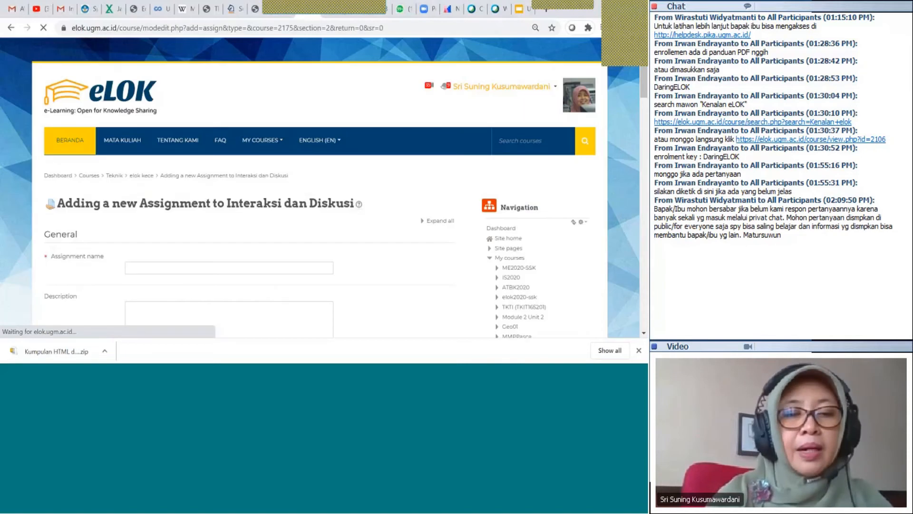
# Name the assignment 'Tugas Individu', correcting the mistyped 'Kelo'
pyautogui.click(282, 270)
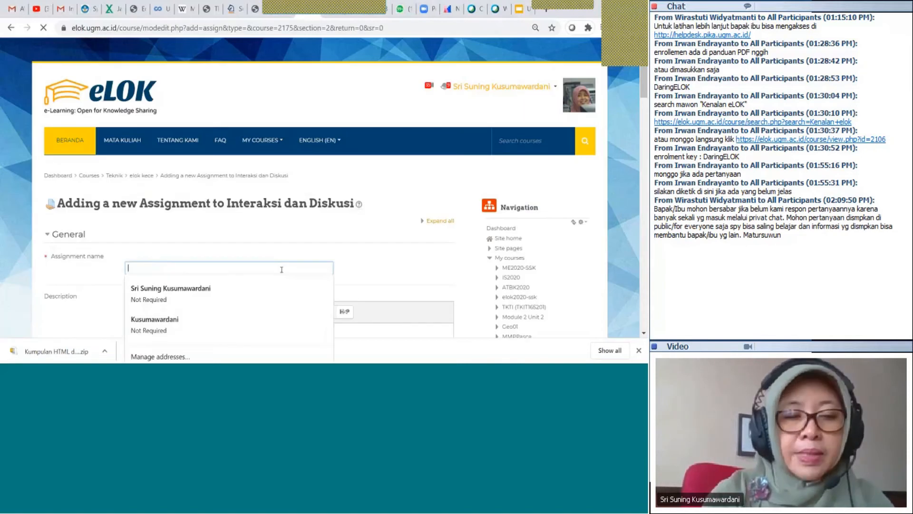
pyautogui.write('T')
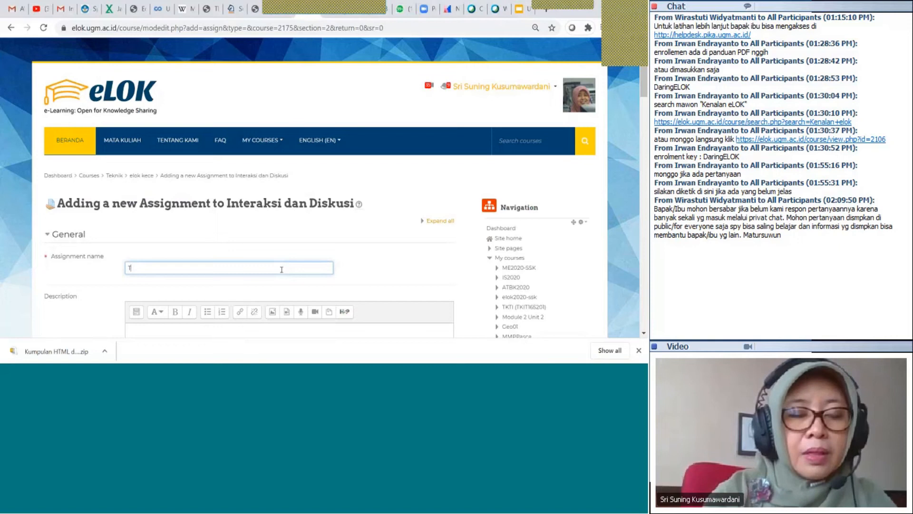
pyautogui.write('ugas Kelo')
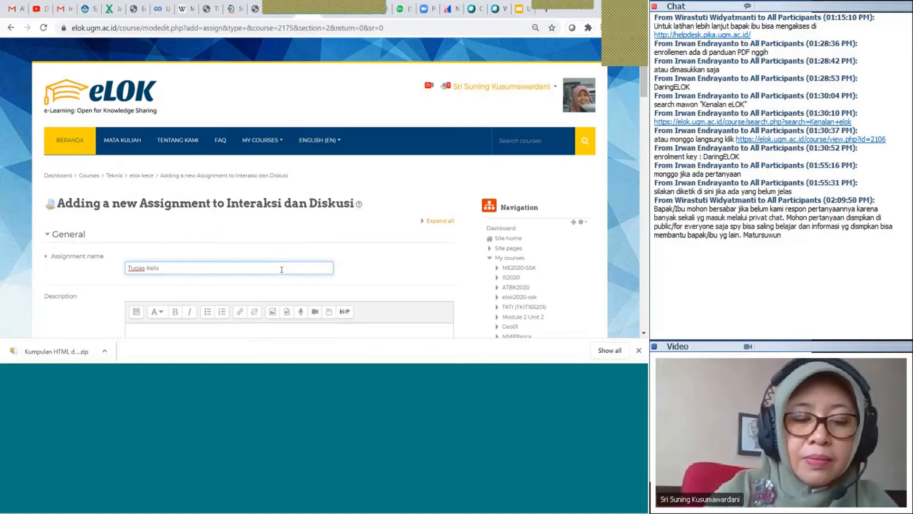
pyautogui.press('BackSpace')
pyautogui.press('BackSpace')
pyautogui.press('BackSpace')
pyautogui.press('BackSpace')
pyautogui.write('Indi')
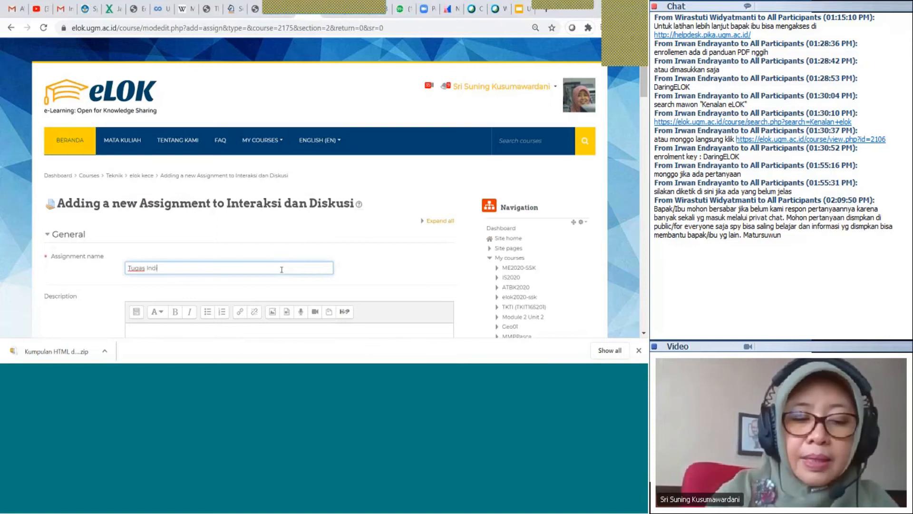
pyautogui.write('vi')
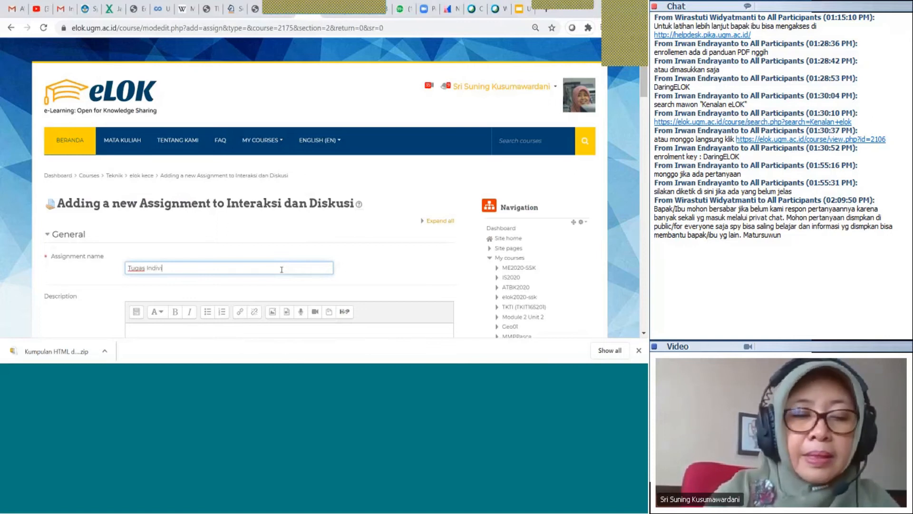
pyautogui.write('du')
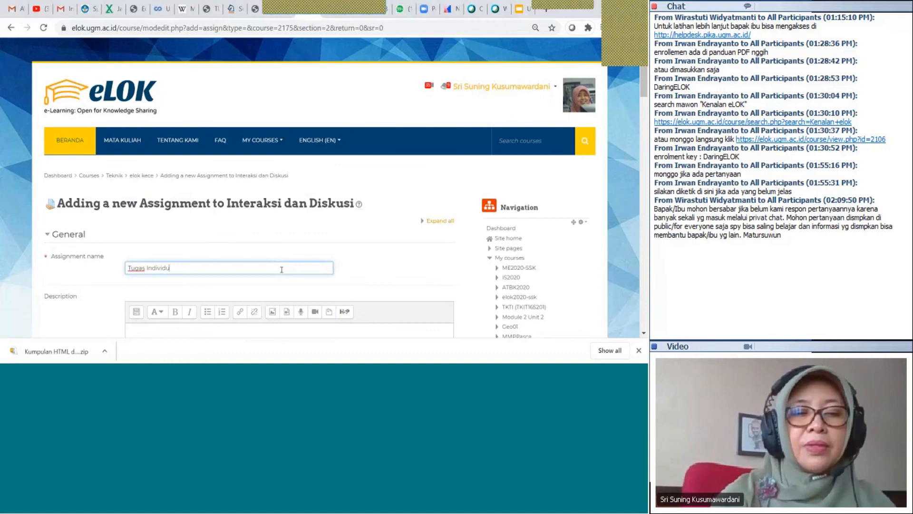
pyautogui.scroll(-1, 333, 269)
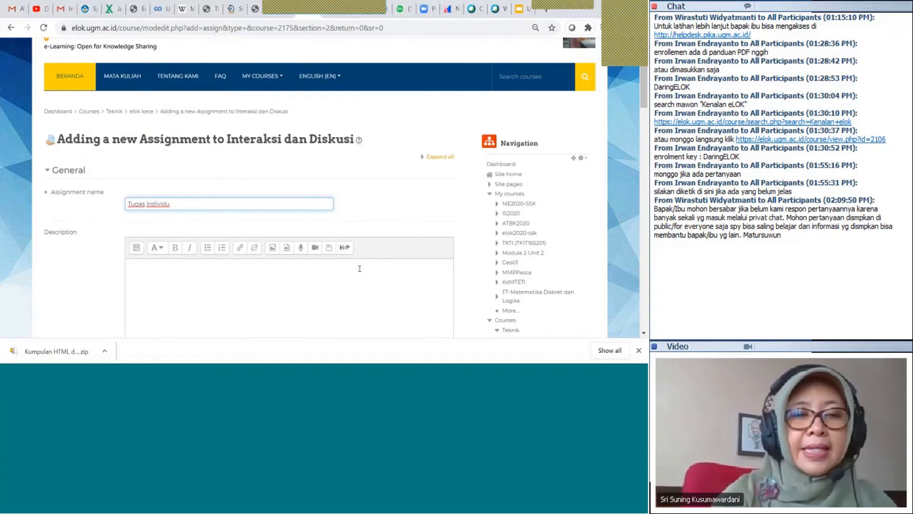
# Write the description 'Setelah mempelajari materi di atas, tolong buat makalah singkat 5 halaman paling lambat'
pyautogui.click(359, 268)
pyautogui.scroll(-1, 336, 208)
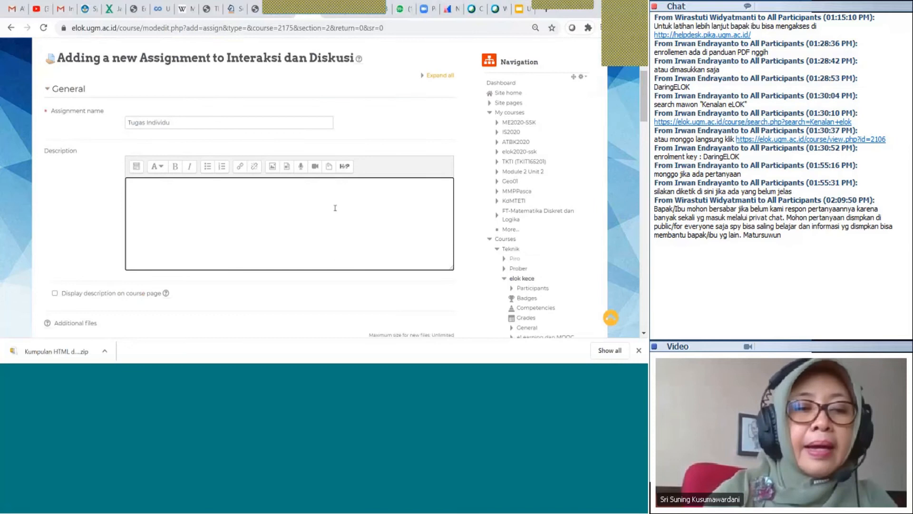
pyautogui.write('Telah me')
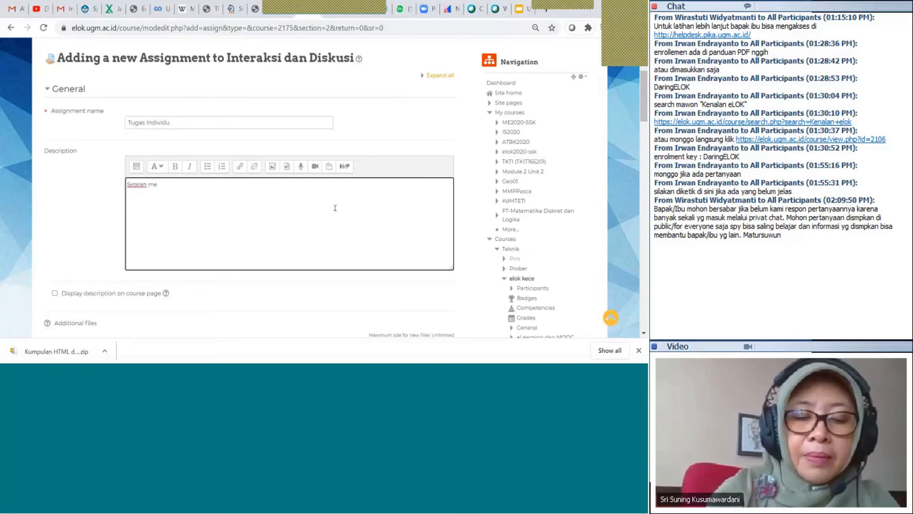
pyautogui.write('mpe')
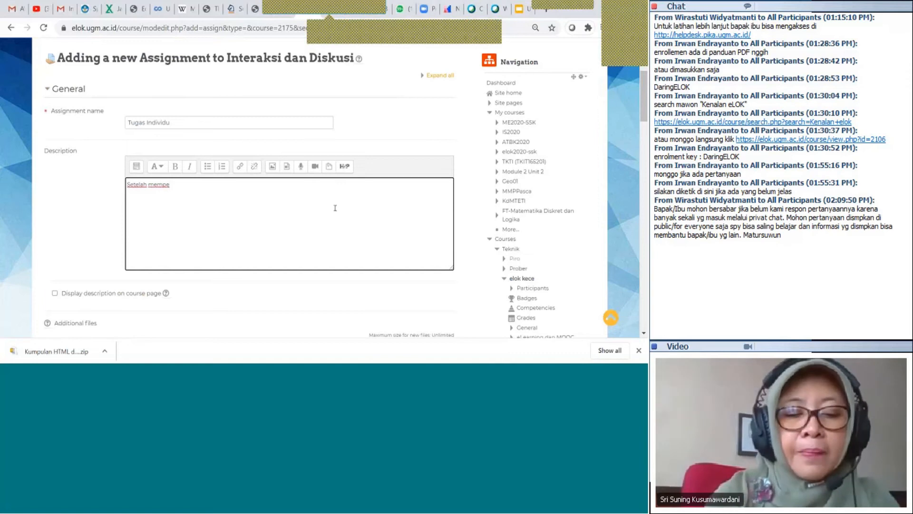
pyautogui.write('lajari mat')
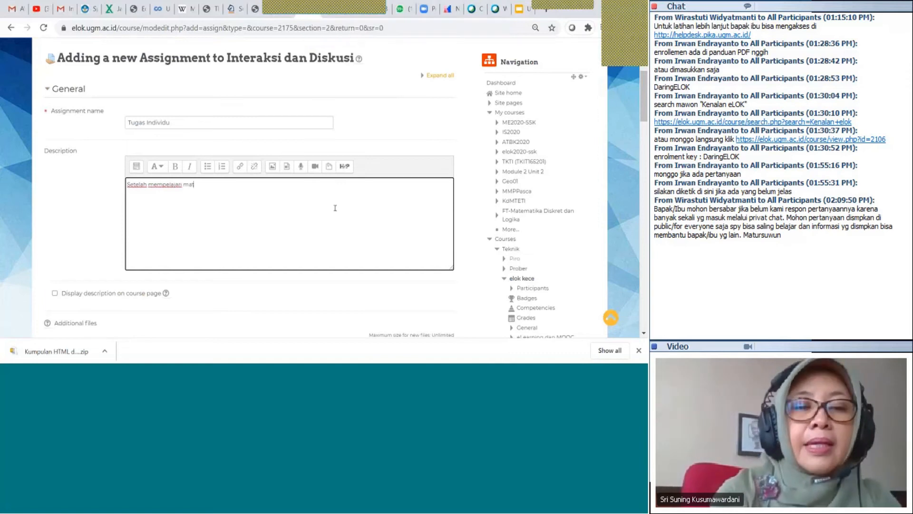
pyautogui.write('er')
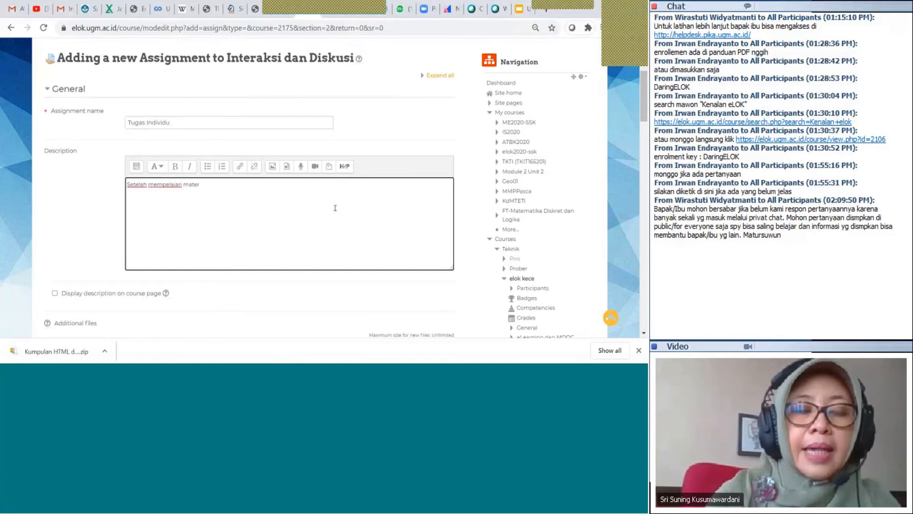
pyautogui.write('i d')
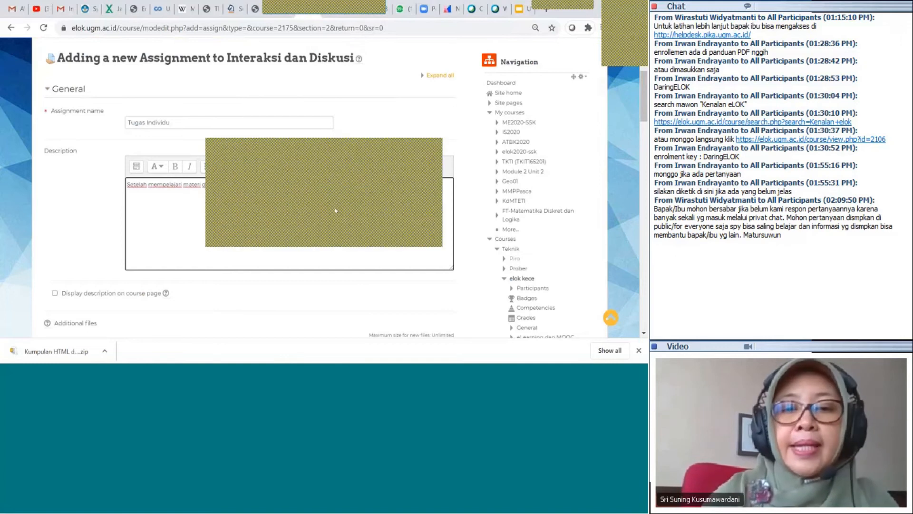
pyautogui.click(421, 235)
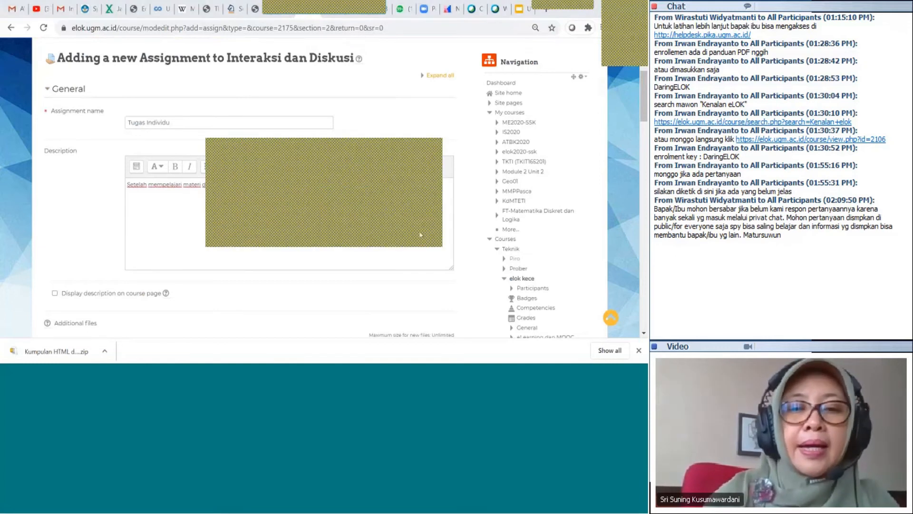
pyautogui.click(395, 195)
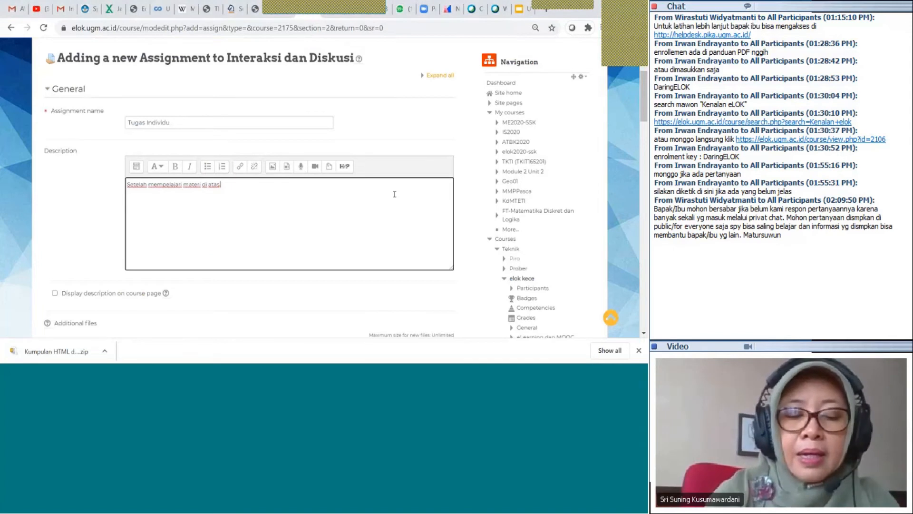
pyautogui.write('tolo')
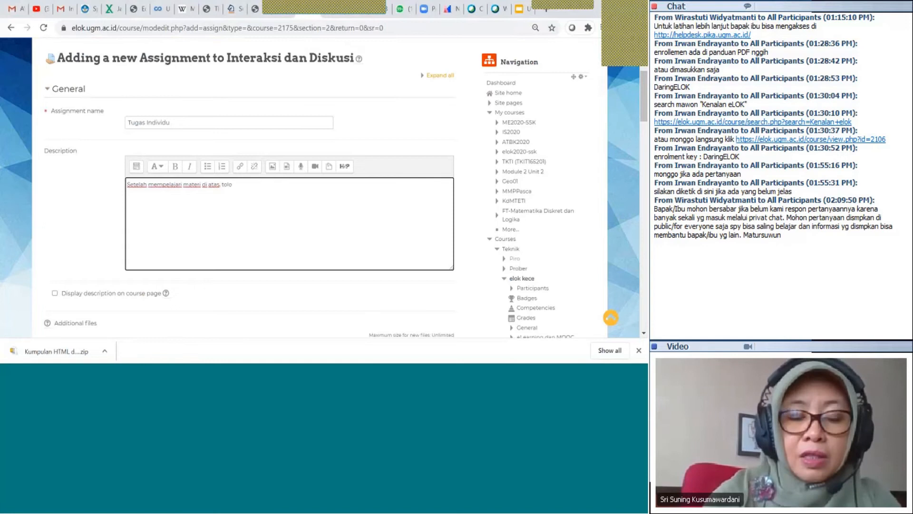
pyautogui.write('ng')
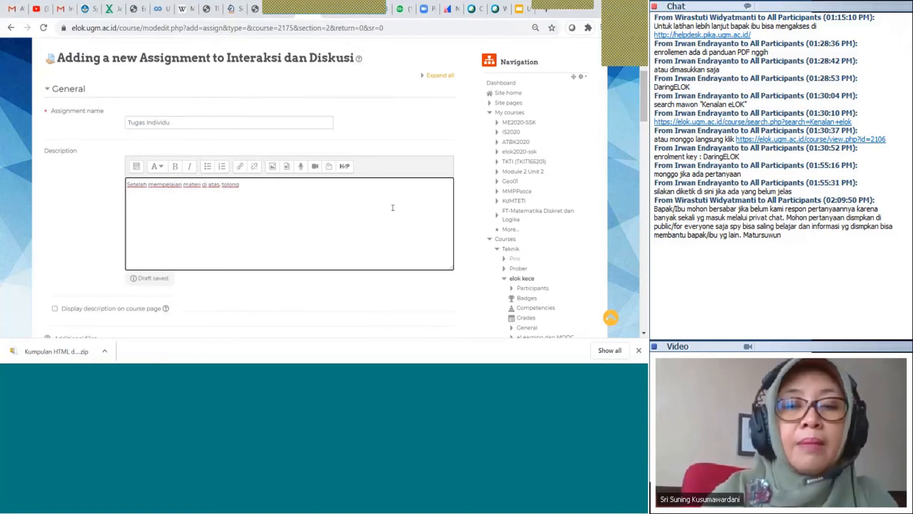
pyautogui.write(' buat makala')
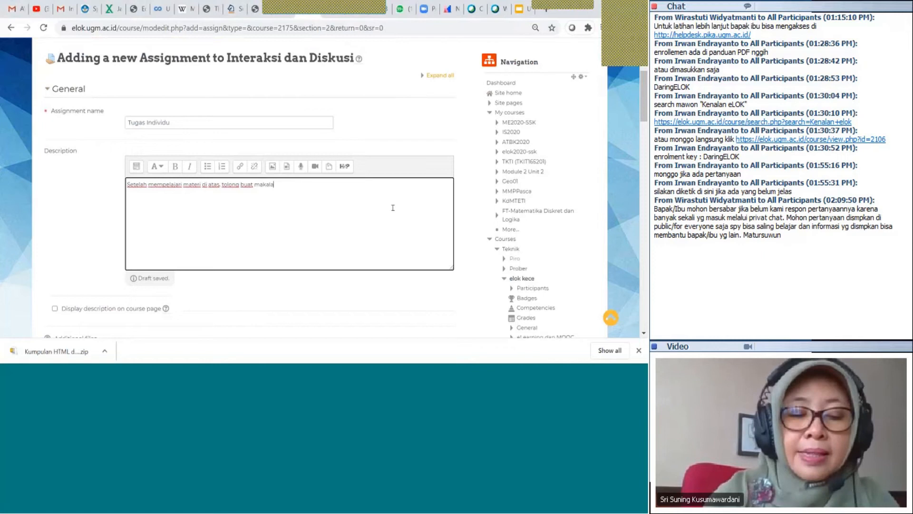
pyautogui.write('h ')
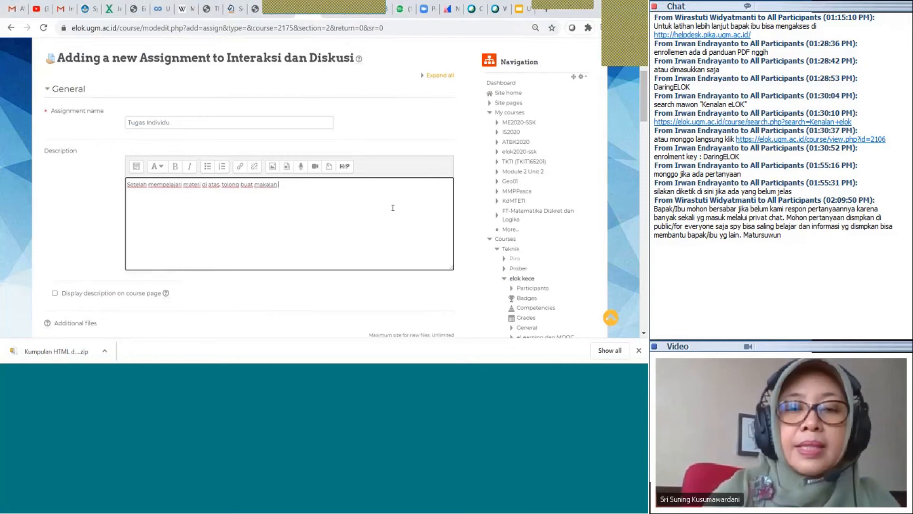
pyautogui.write('singkat 5 hal')
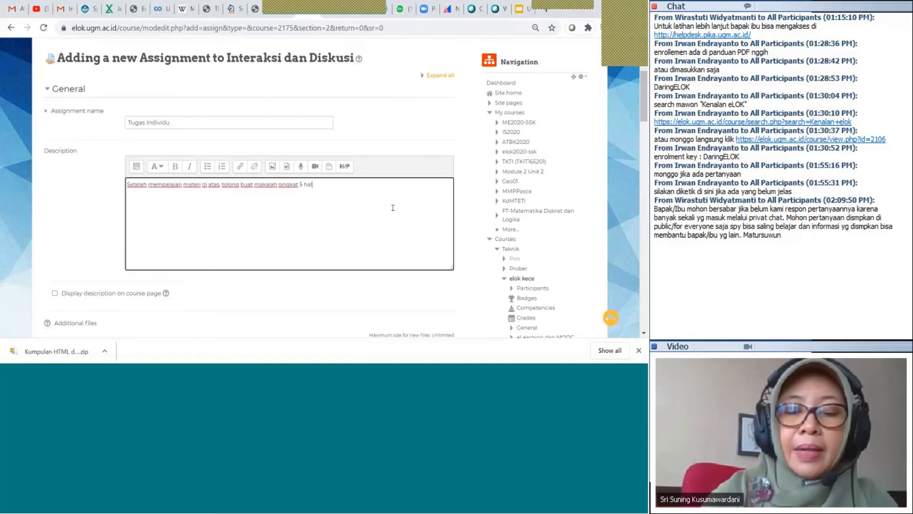
pyautogui.write('aman')
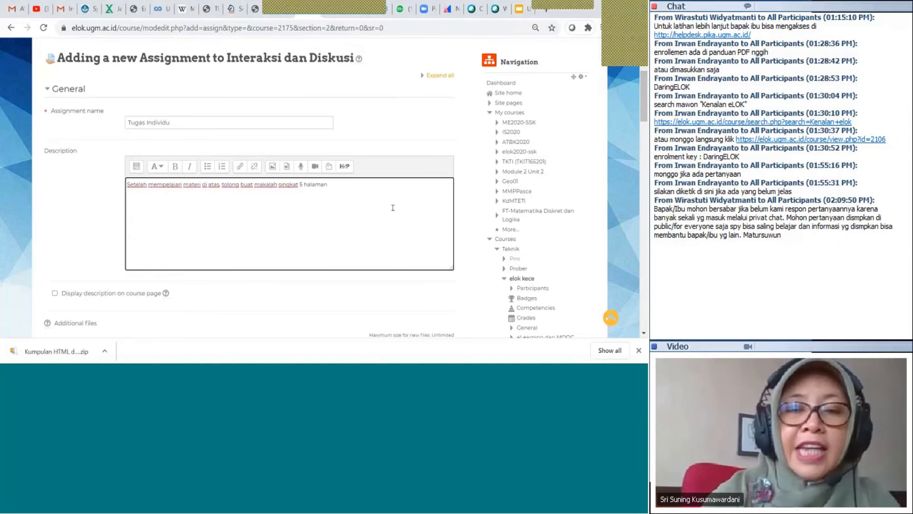
pyautogui.write('.')
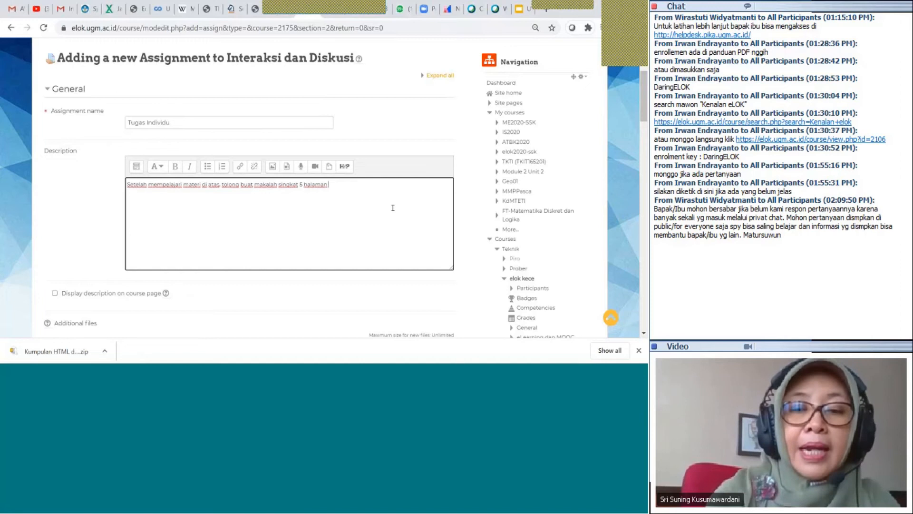
pyautogui.write('paling')
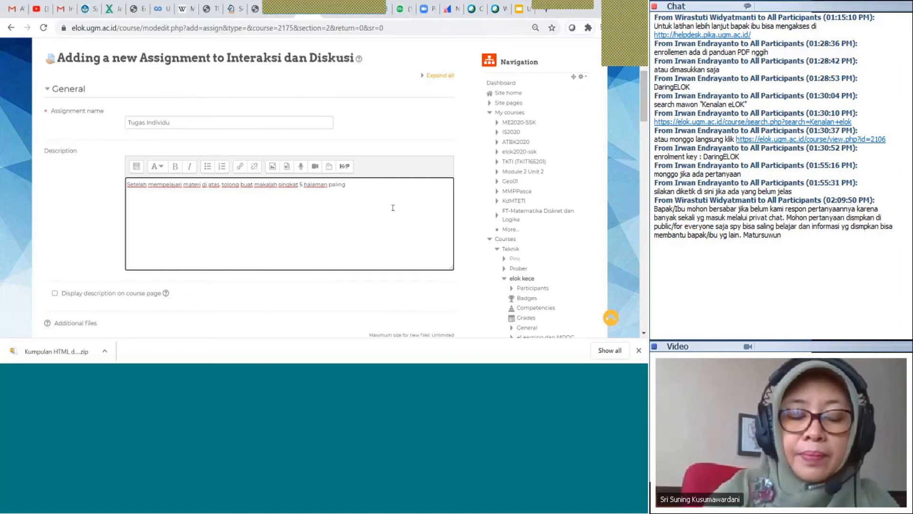
pyautogui.write(' lam')
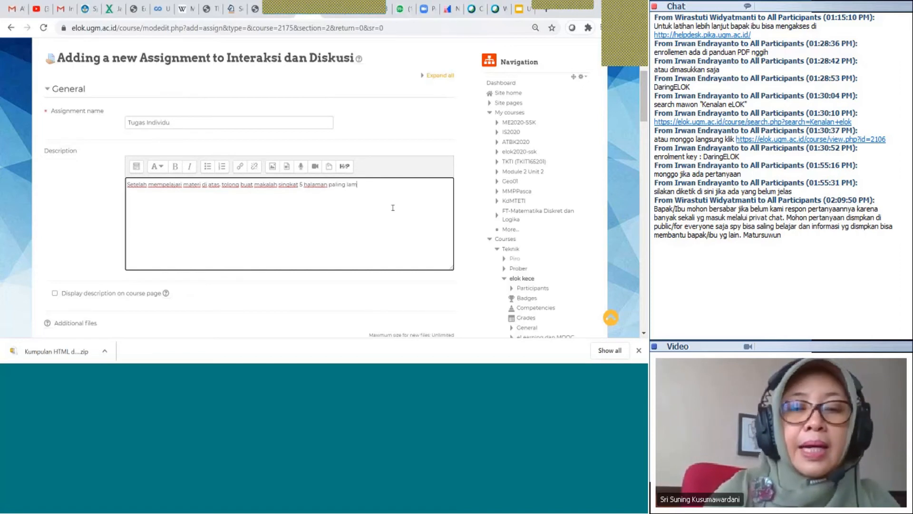
pyautogui.write('bat')
# End the description with the deadline '5 Juli 2020 Pukul 21.00 WIB'
pyautogui.scroll(-2, 393, 207)
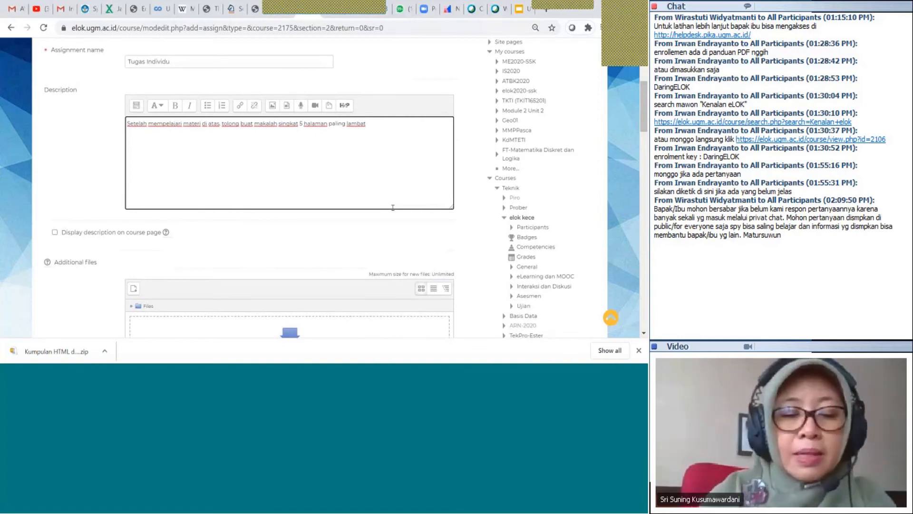
pyautogui.write('5')
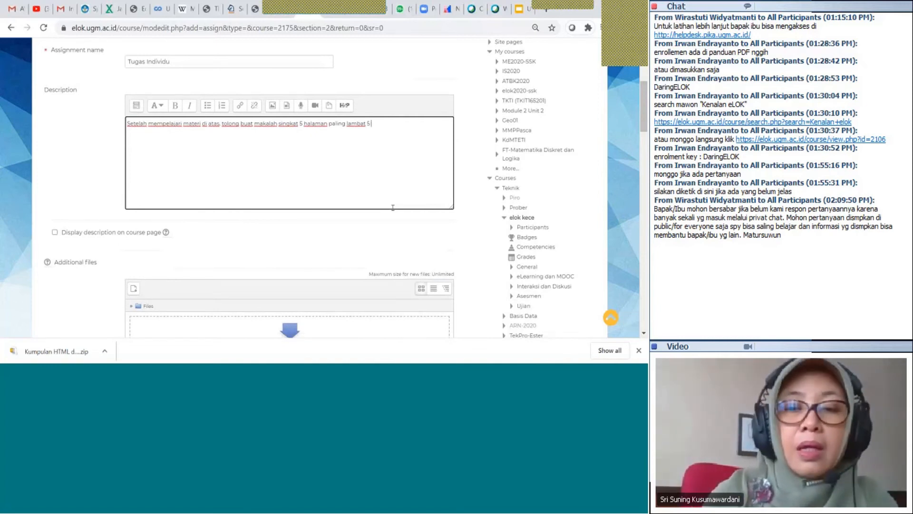
pyautogui.write(' Juli')
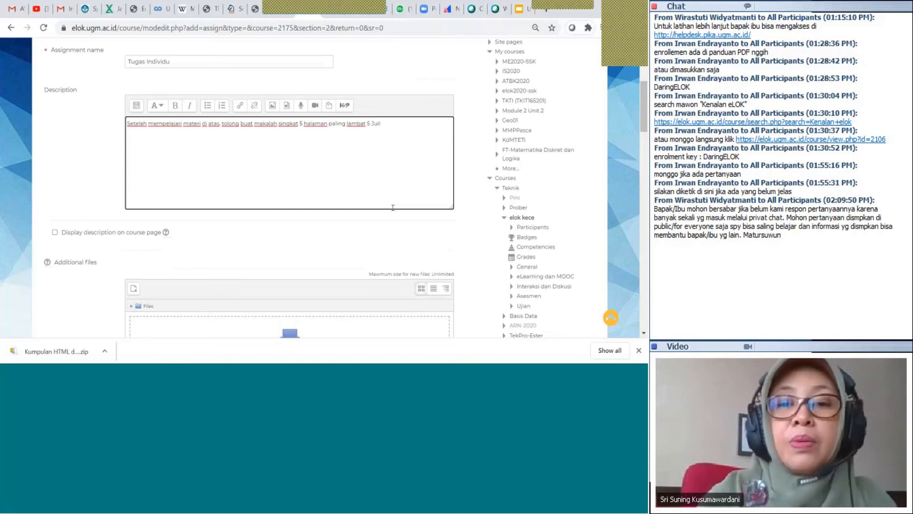
pyautogui.write(' 20')
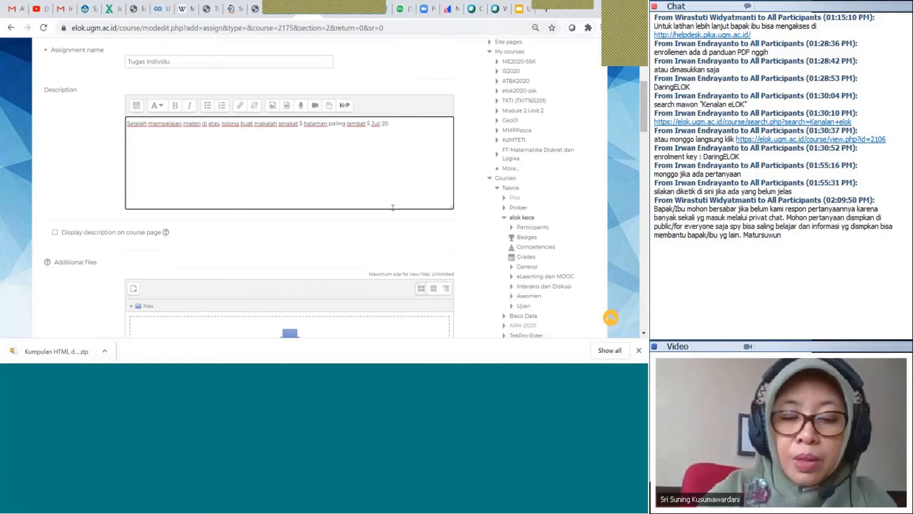
pyautogui.write('20')
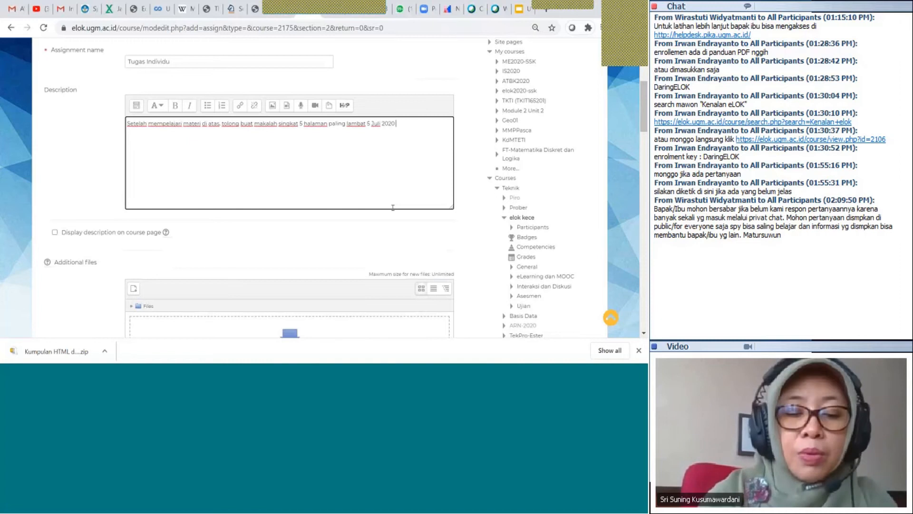
pyautogui.write(' Pukul')
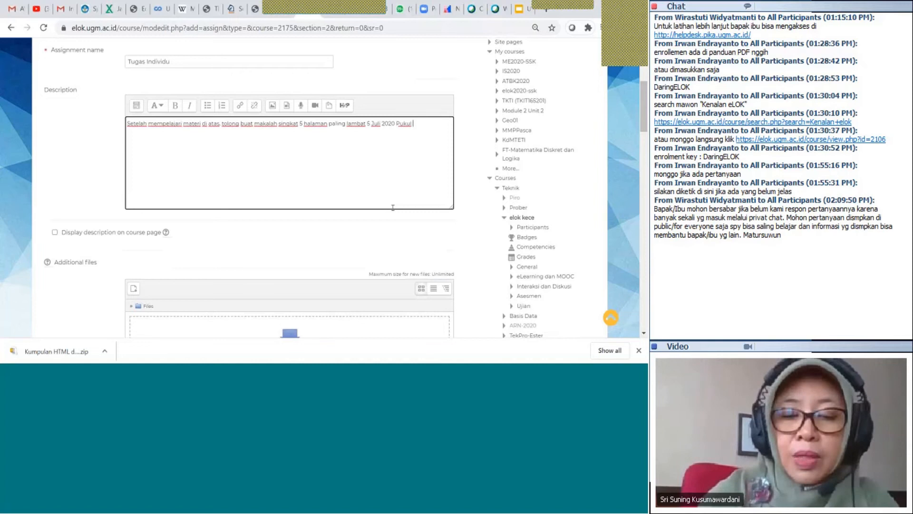
pyautogui.write(' 2')
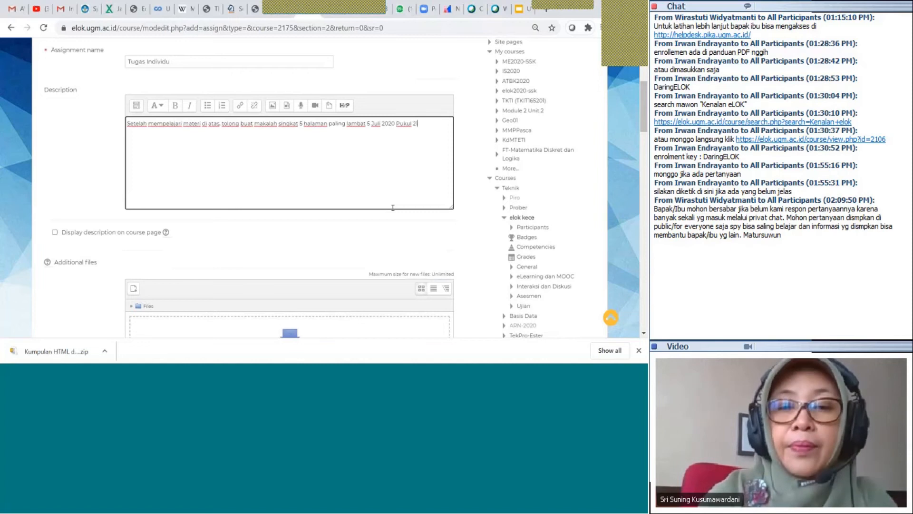
pyautogui.write('1.)')
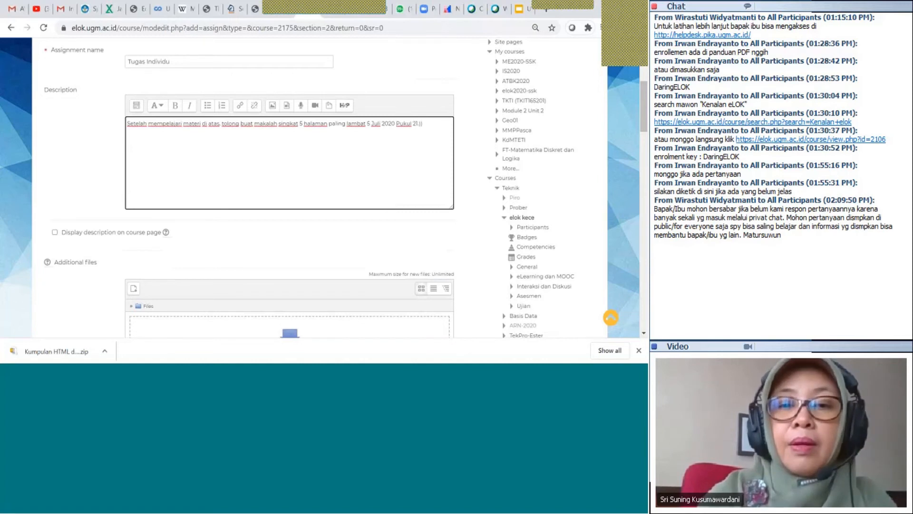
pyautogui.write('00')
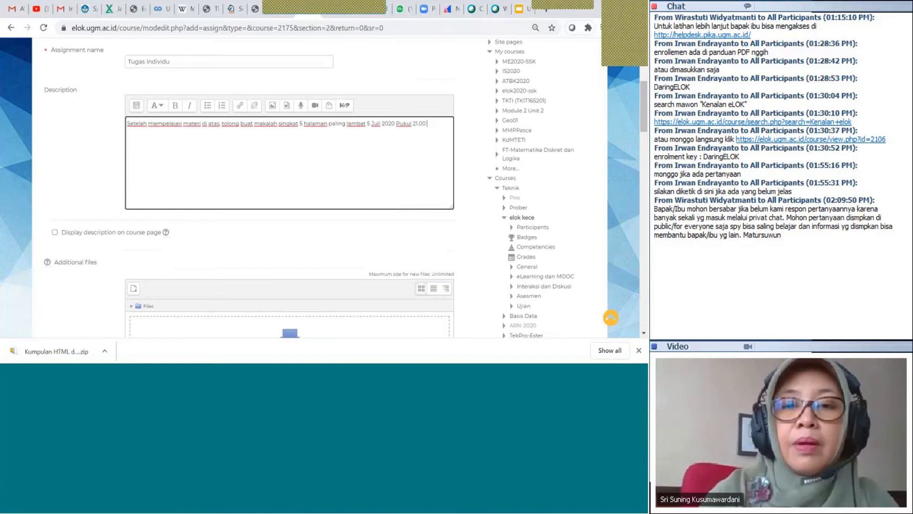
pyautogui.write(' WIB')
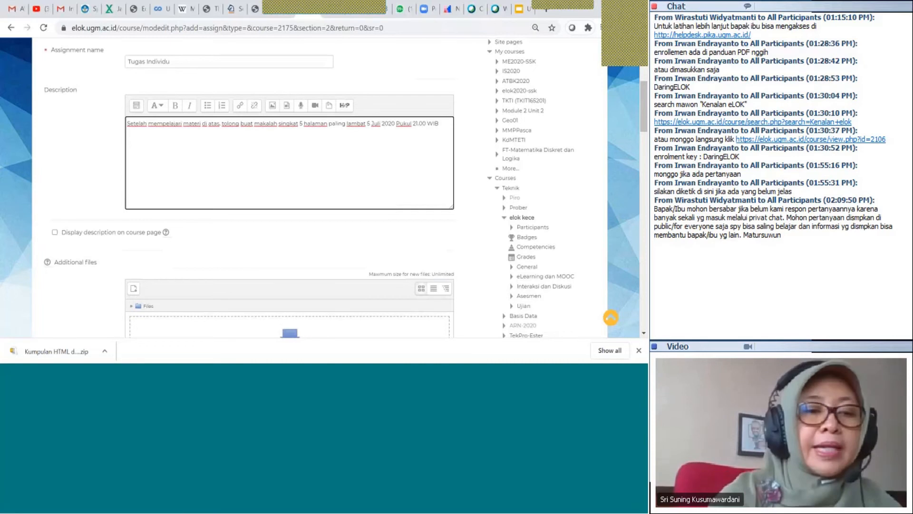
# Show the description on the course page and set the due date to 5 July 2020, 21:00
pyautogui.click(56, 233)
pyautogui.scroll(-3, 199, 227)
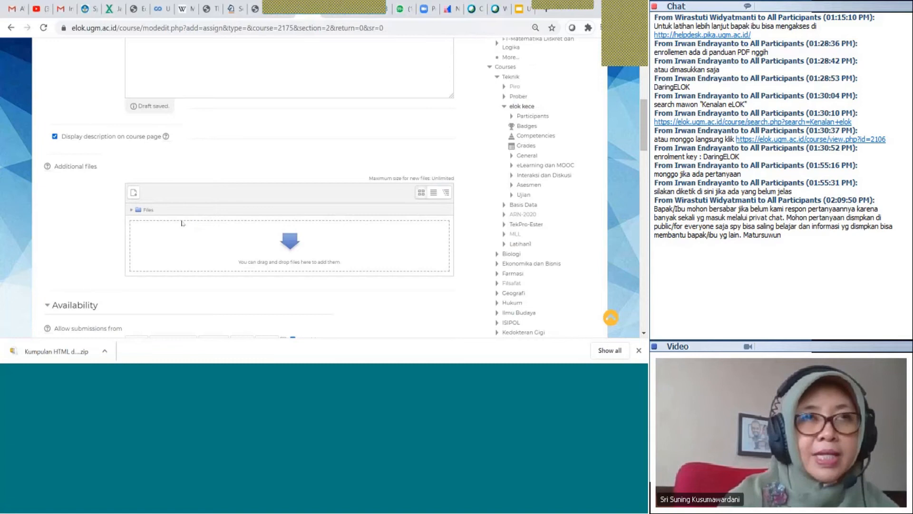
pyautogui.scroll(-1, 216, 153)
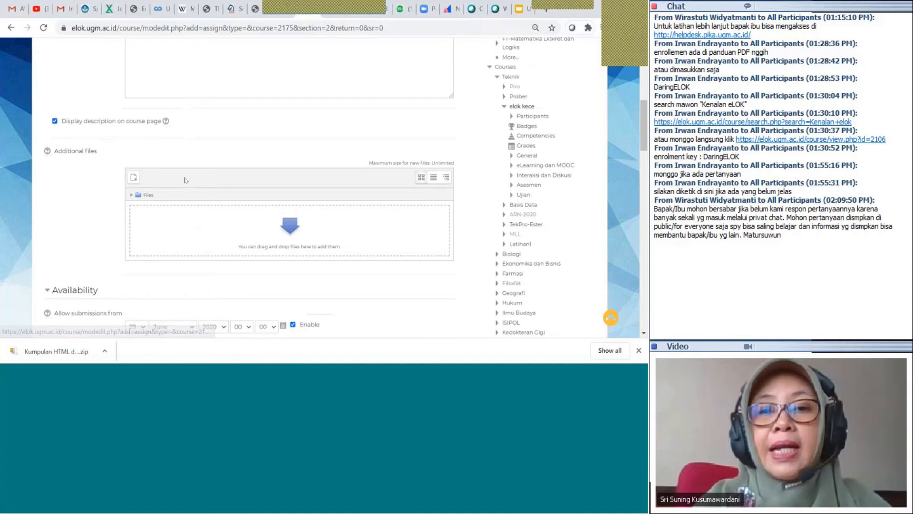
pyautogui.scroll(2, 185, 180)
pyautogui.scroll(-3, 185, 180)
pyautogui.scroll(-2, 185, 180)
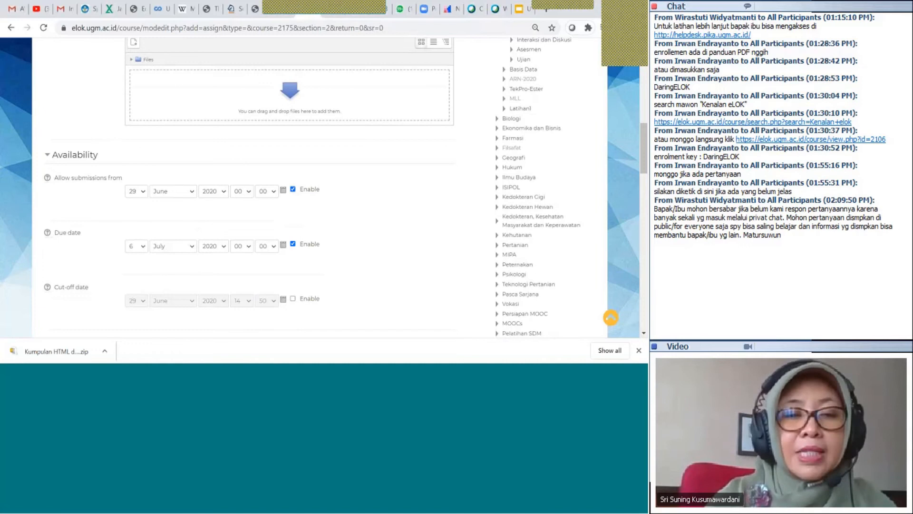
pyautogui.scroll(-1, 117, 221)
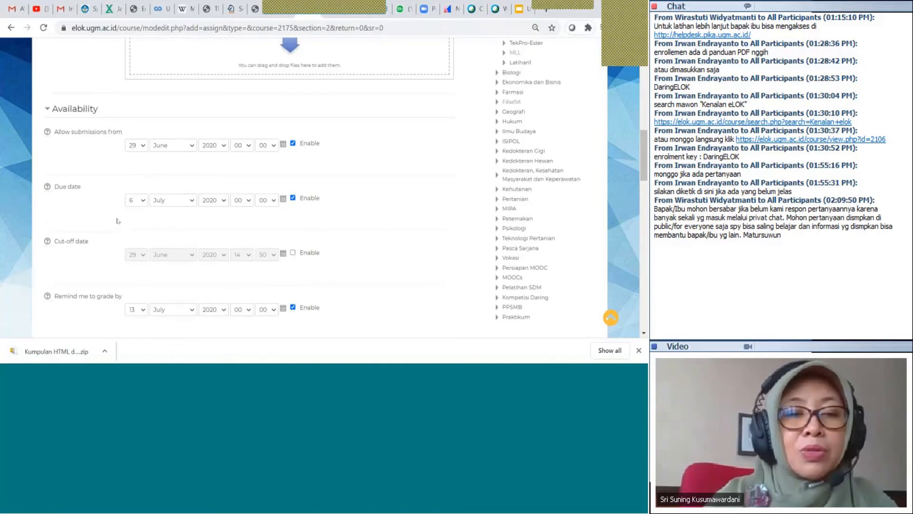
pyautogui.click(142, 201)
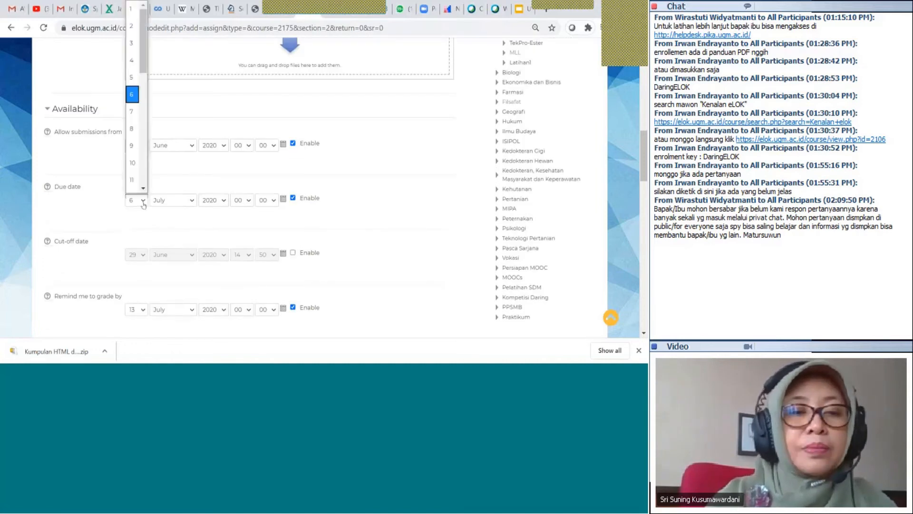
pyautogui.click(133, 83)
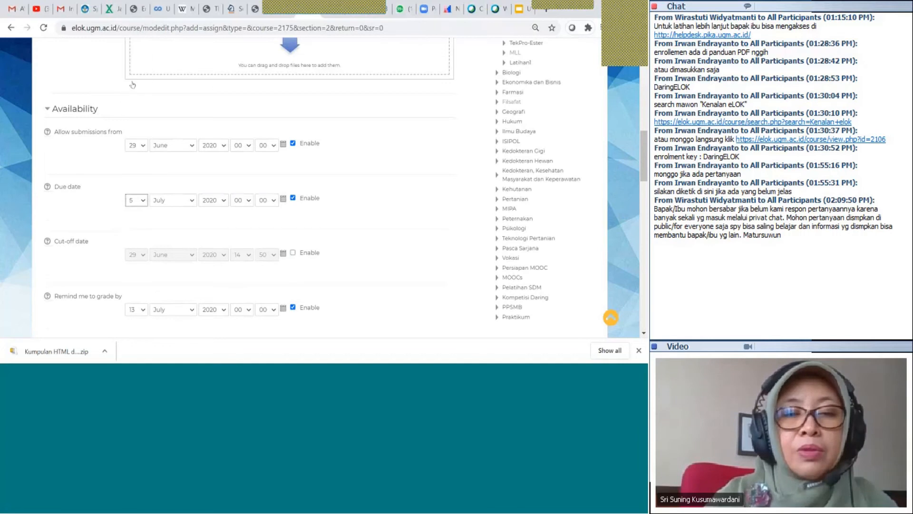
pyautogui.click(247, 200)
pyautogui.moveTo(249, 50); pyautogui.dragTo(250, 143)
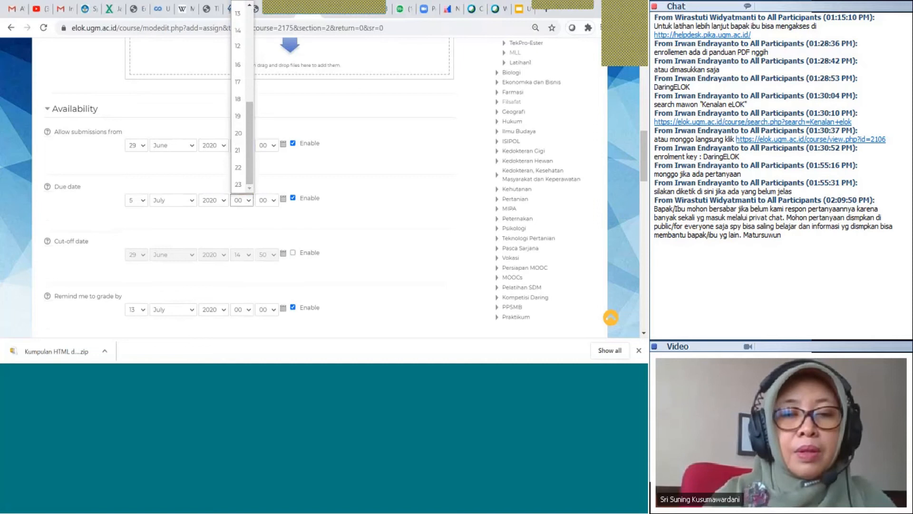
pyautogui.click(239, 151)
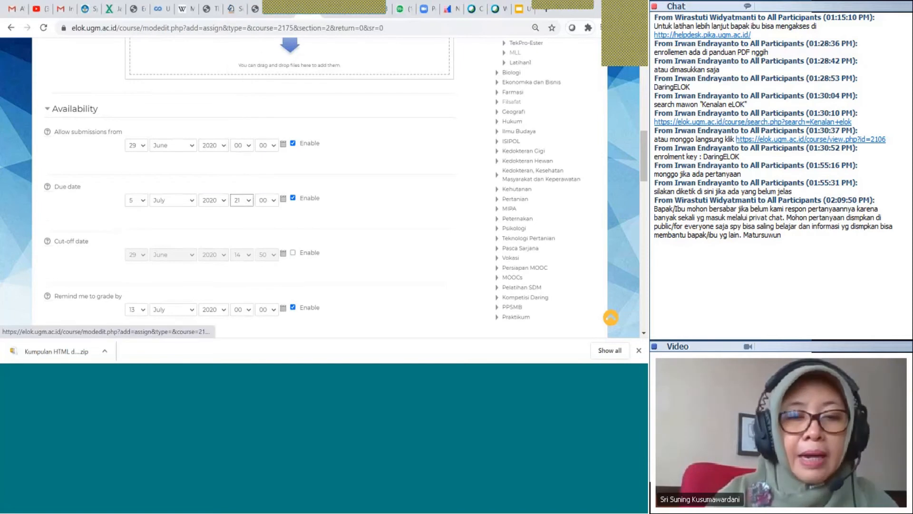
# Enable a cut-off date of 5 July 2020 at 21:50
pyautogui.click(293, 255)
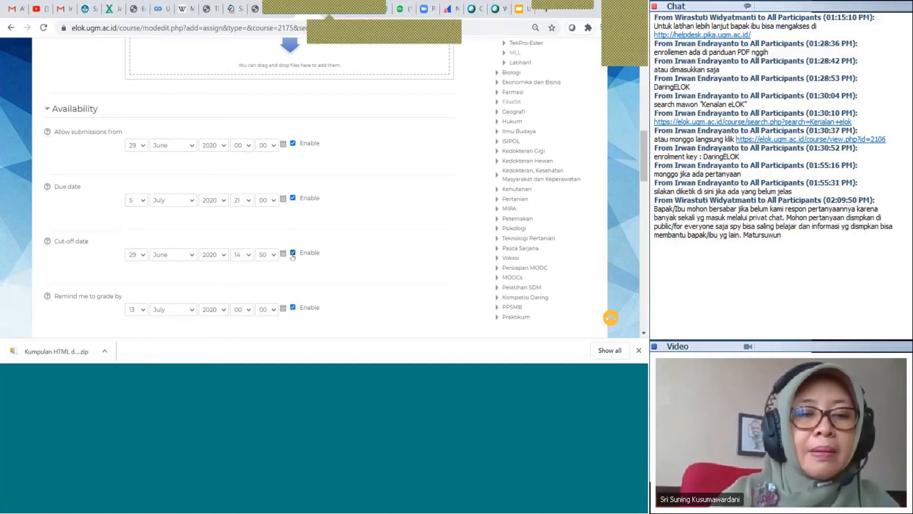
pyautogui.click(142, 255)
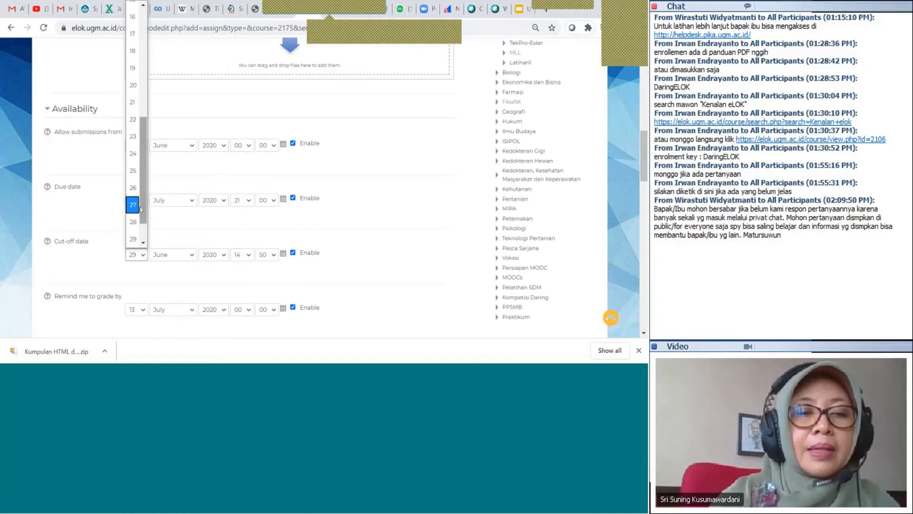
pyautogui.moveTo(144, 207); pyautogui.dragTo(145, 116)
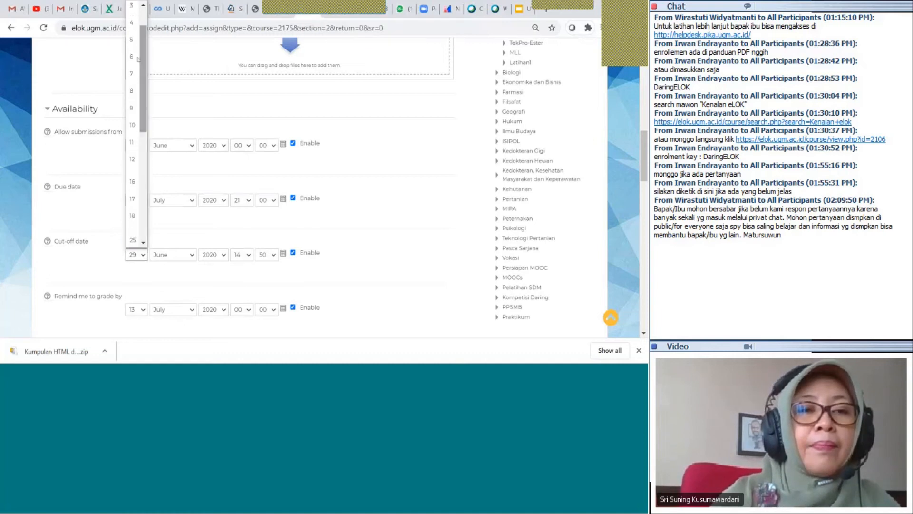
pyautogui.click(134, 40)
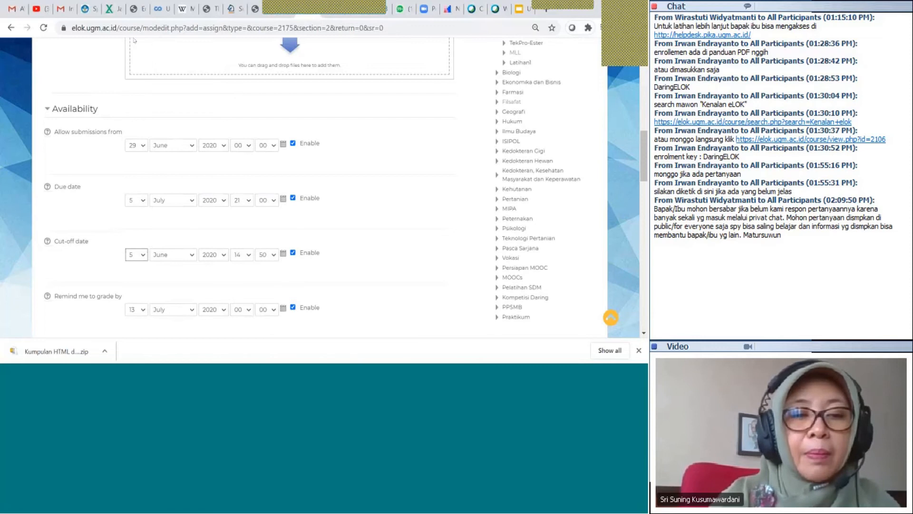
pyautogui.click(192, 255)
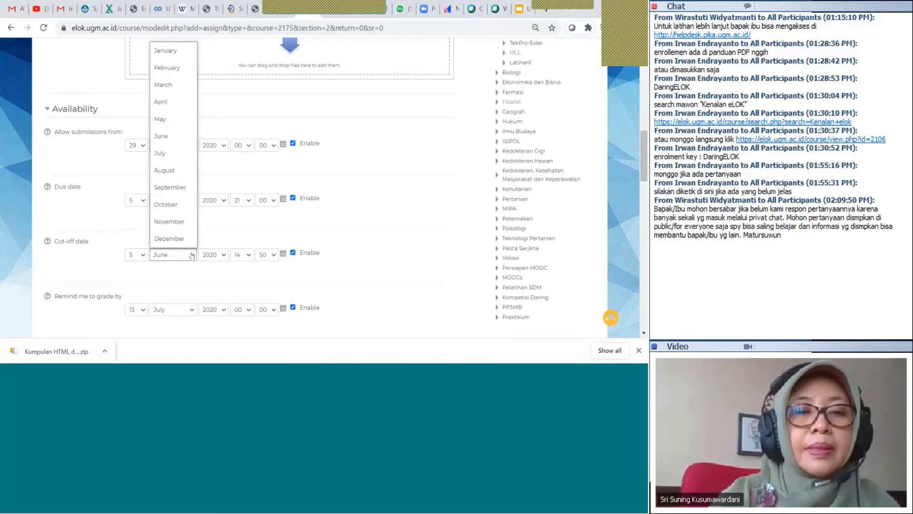
pyautogui.click(182, 152)
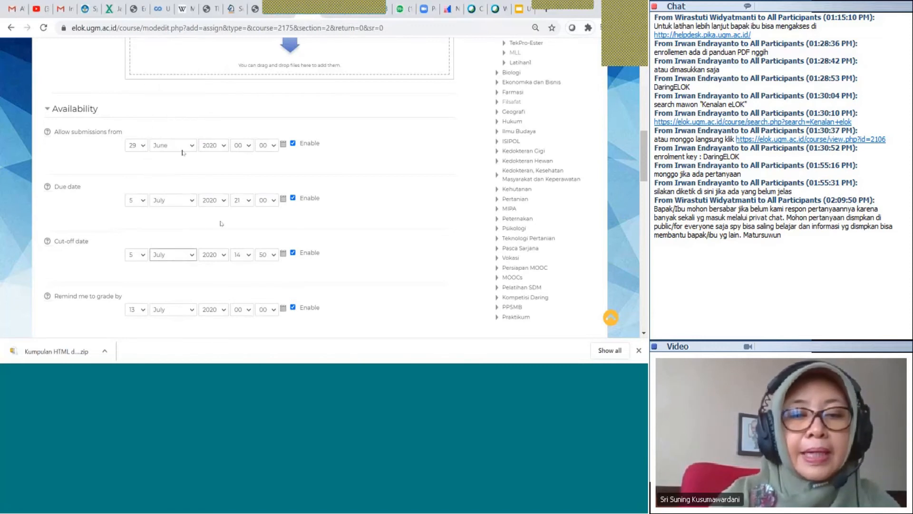
pyautogui.click(248, 256)
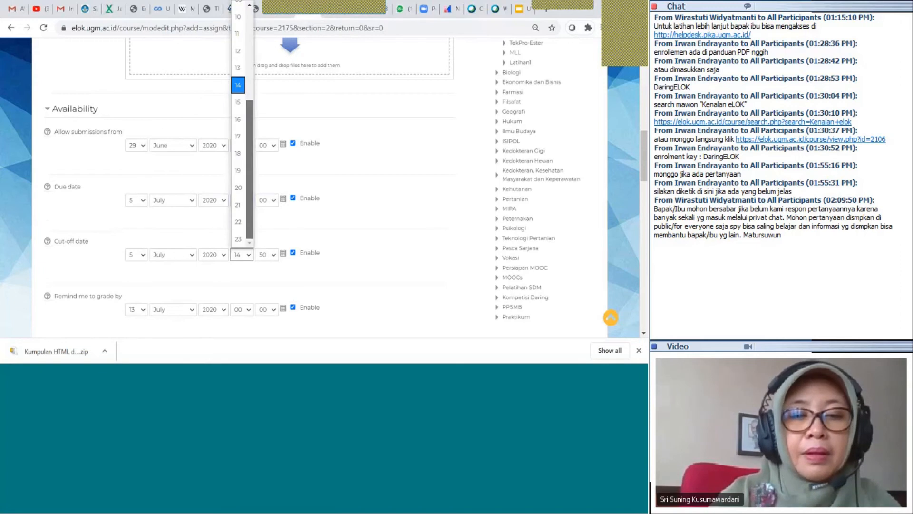
pyautogui.click(238, 204)
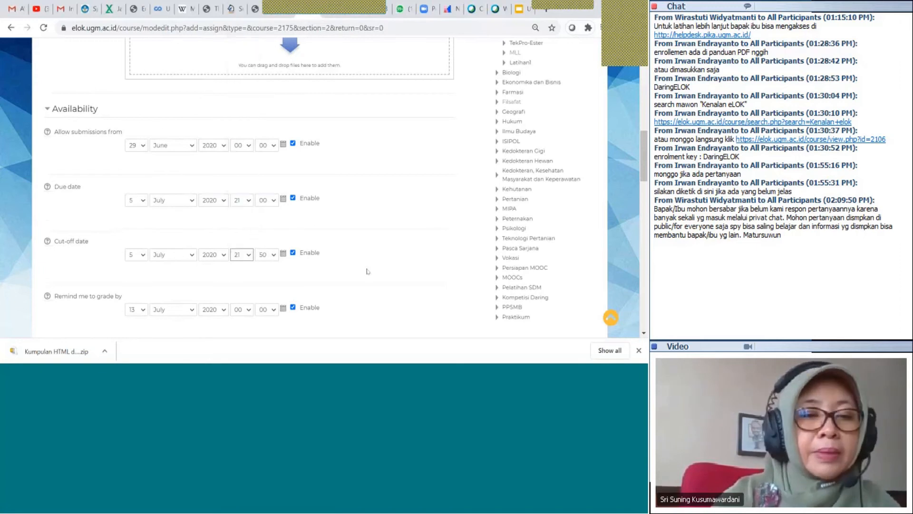
# Set the 'Remind me to grade by' date to 7 July 2020
pyautogui.scroll(-1, 367, 271)
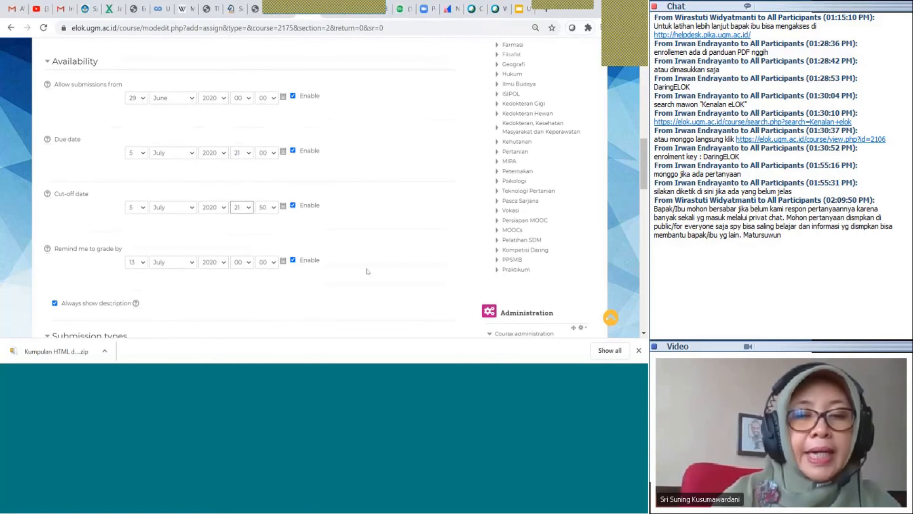
pyautogui.scroll(-1, 294, 211)
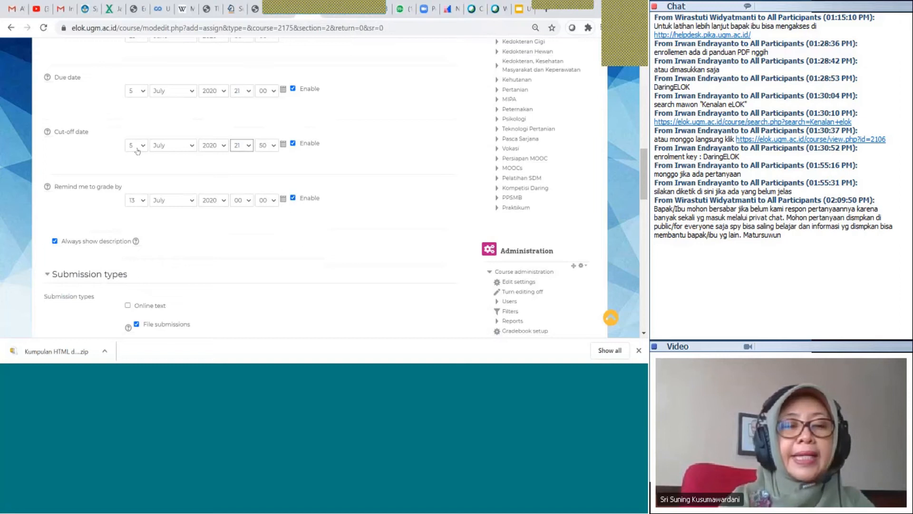
pyautogui.click(137, 200)
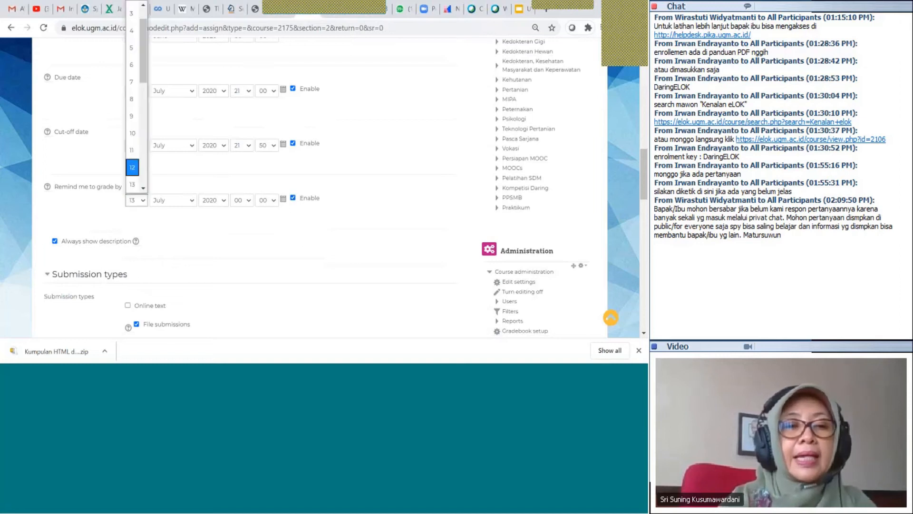
pyautogui.click(132, 84)
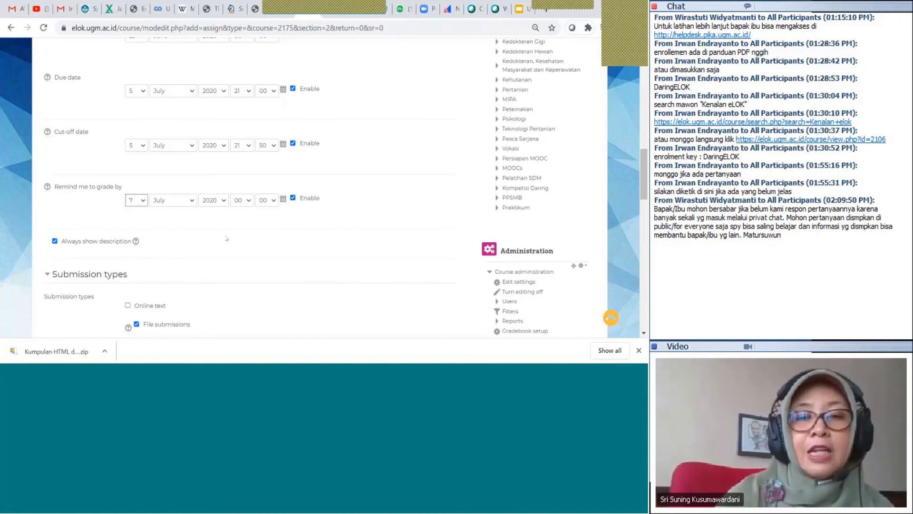
# Limit file submissions to 1 uploaded file with a 10MB maximum size
pyautogui.scroll(-3, 251, 242)
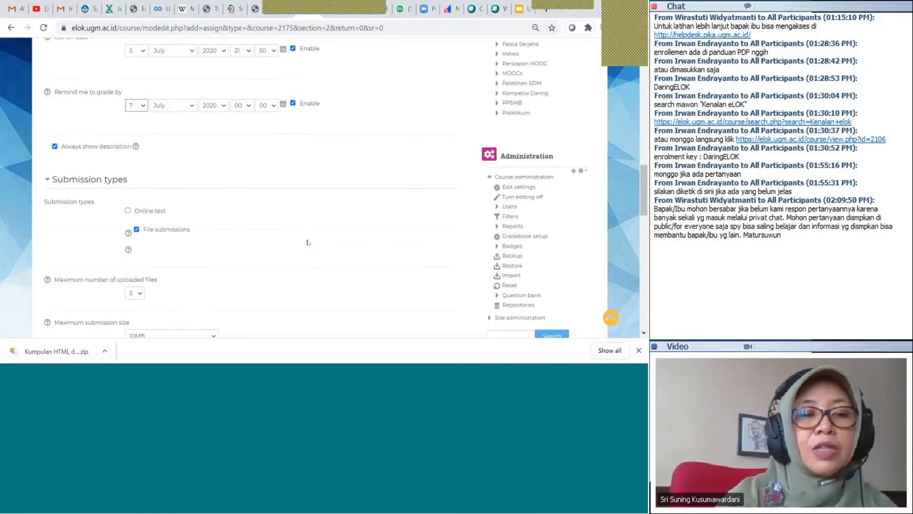
pyautogui.scroll(-1, 271, 203)
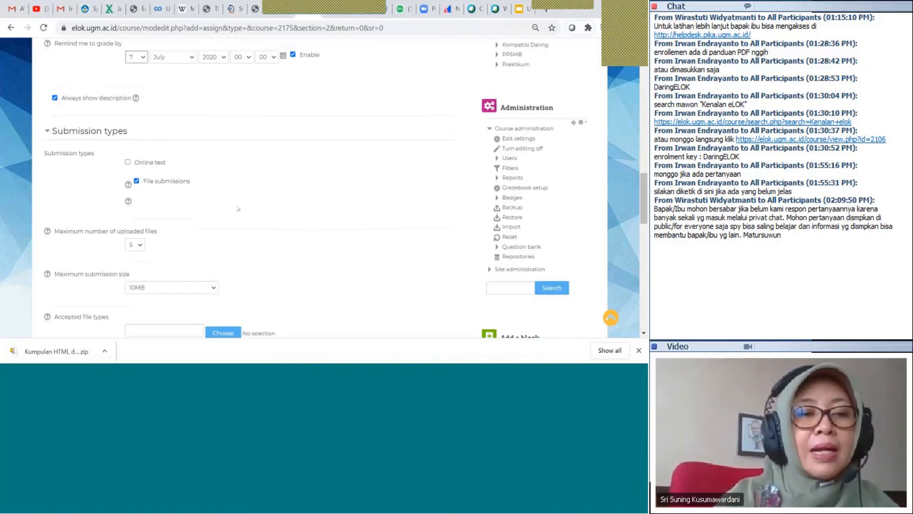
pyautogui.scroll(-3, 255, 147)
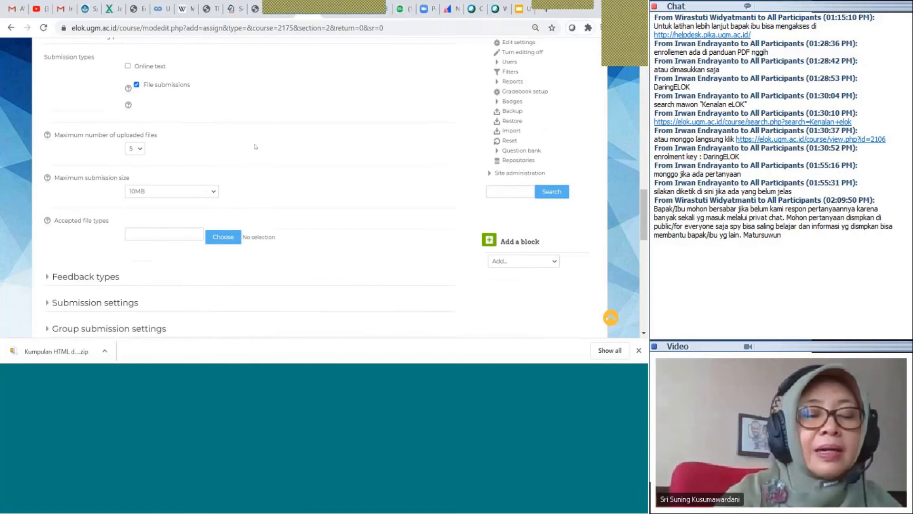
pyautogui.click(134, 148)
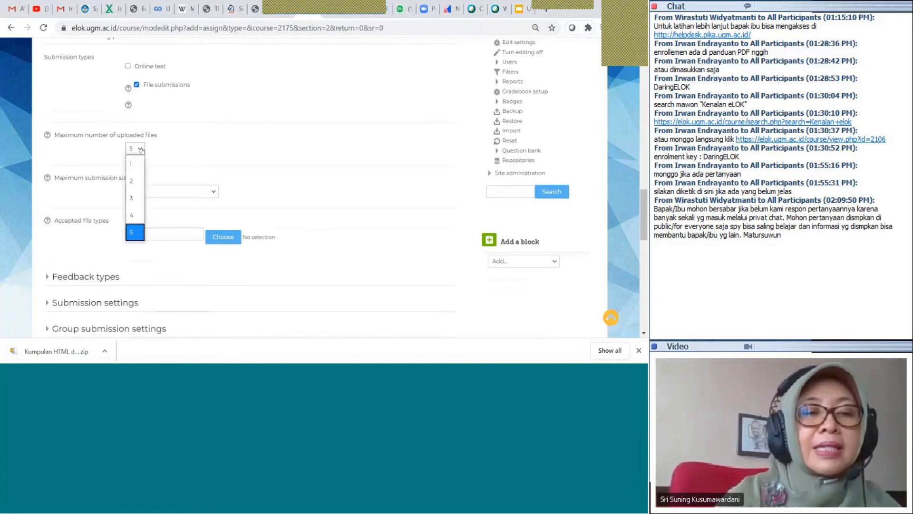
pyautogui.click(137, 160)
pyautogui.scroll(-2, 230, 137)
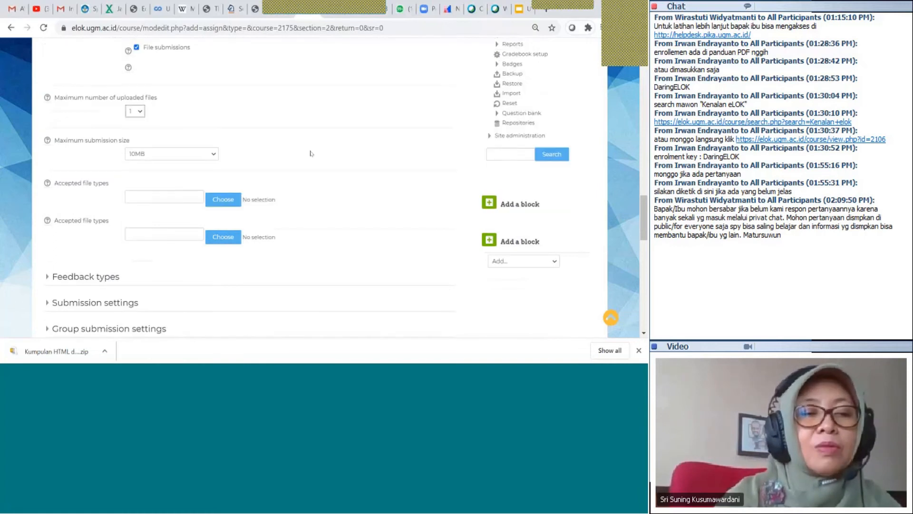
pyautogui.click(214, 136)
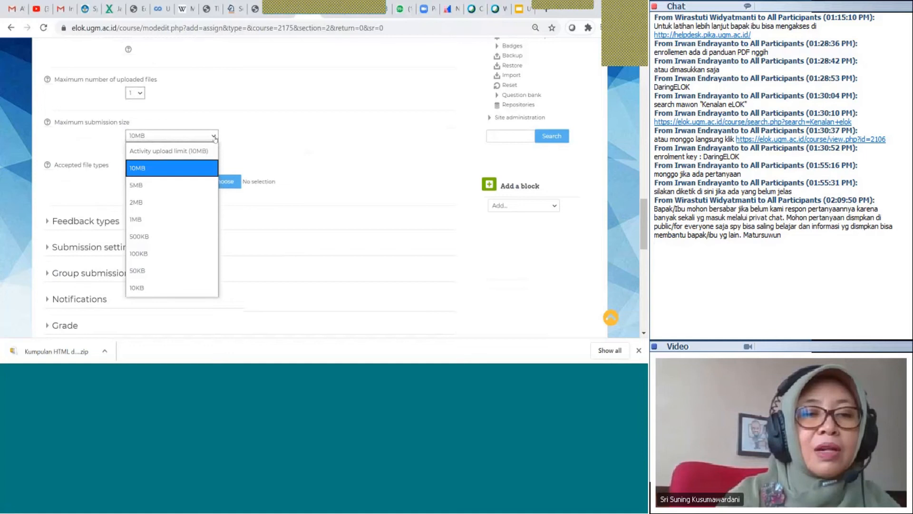
pyautogui.click(202, 164)
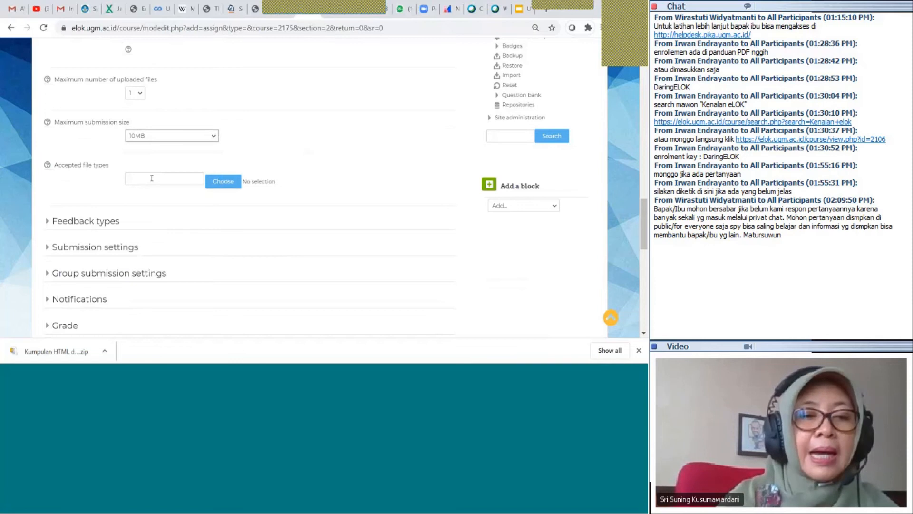
pyautogui.scroll(-1, 157, 166)
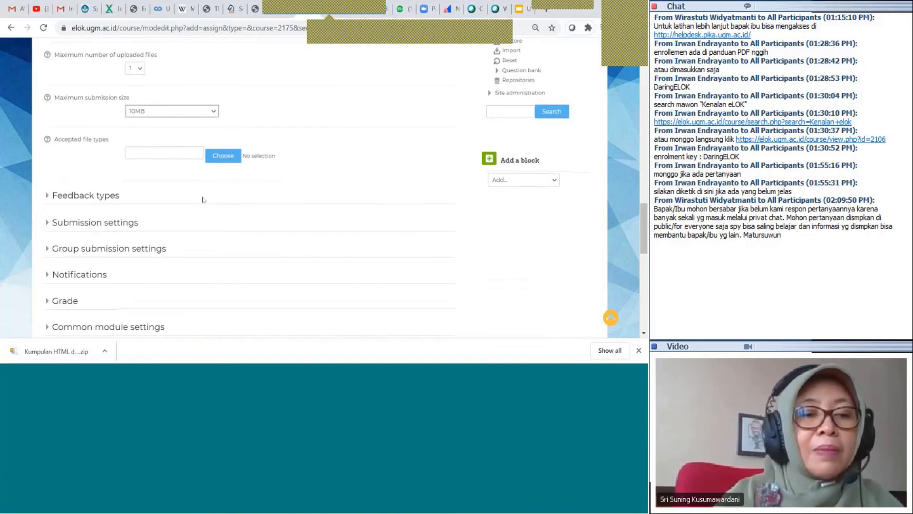
pyautogui.scroll(-1, 203, 199)
pyautogui.scroll(-2, 203, 199)
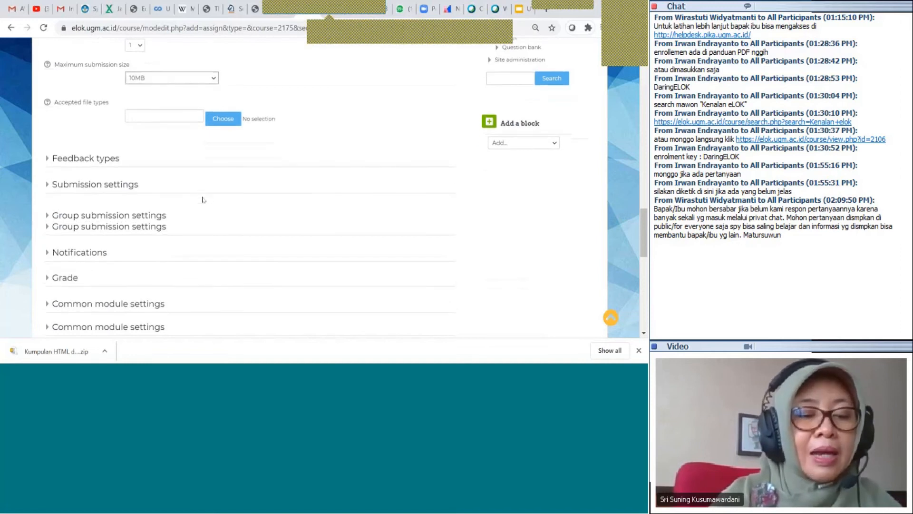
pyautogui.scroll(-2, 203, 199)
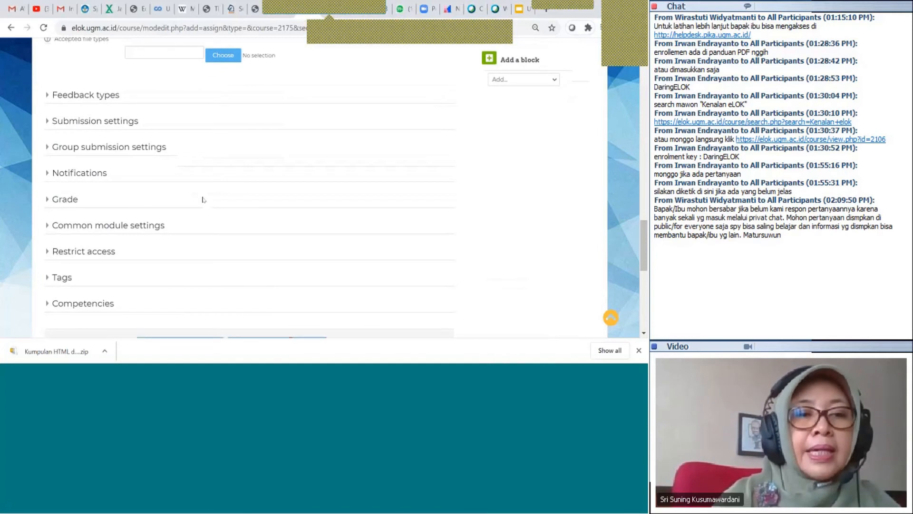
# Under Feedback types, tick Feedback comments and set Comment inline to Yes after reading its help
pyautogui.click(85, 95)
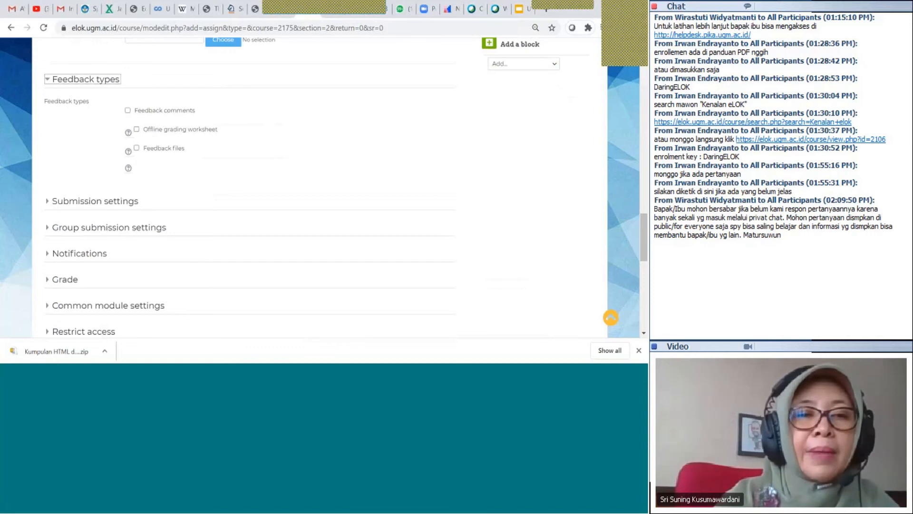
pyautogui.click(126, 110)
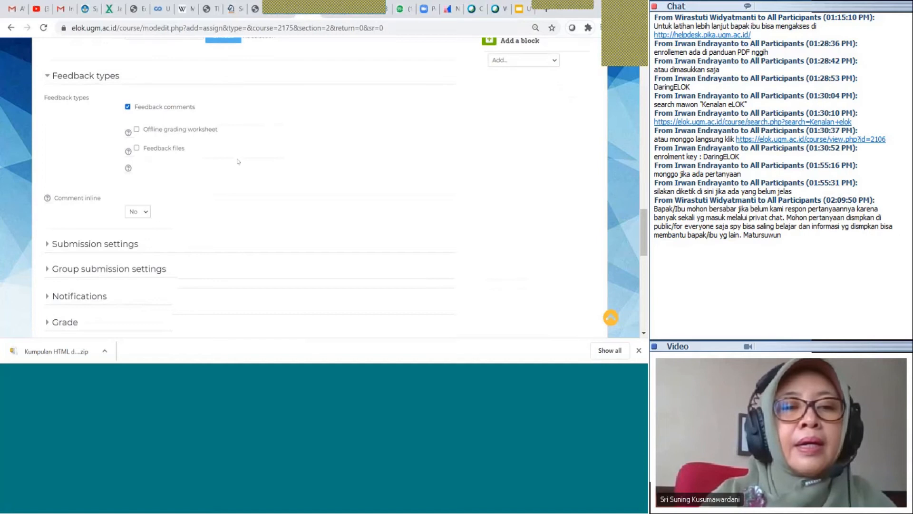
pyautogui.scroll(-1, 238, 162)
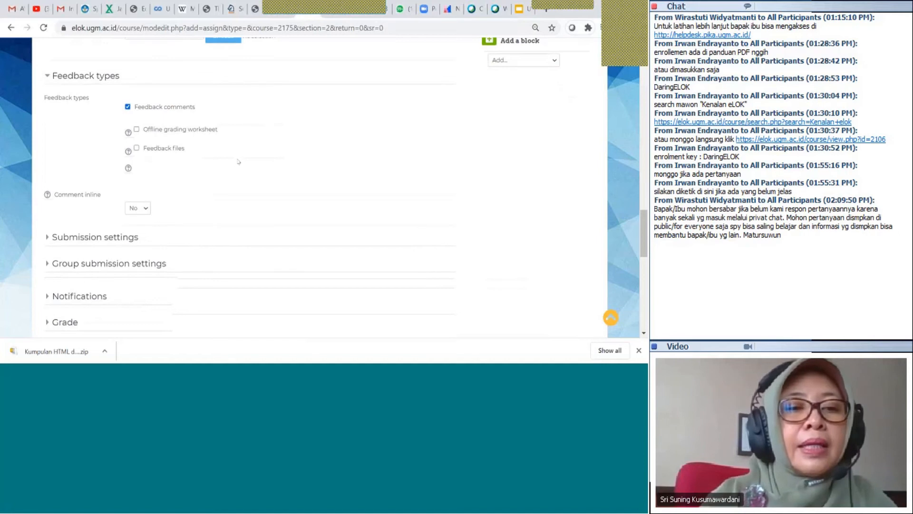
pyautogui.click(146, 196)
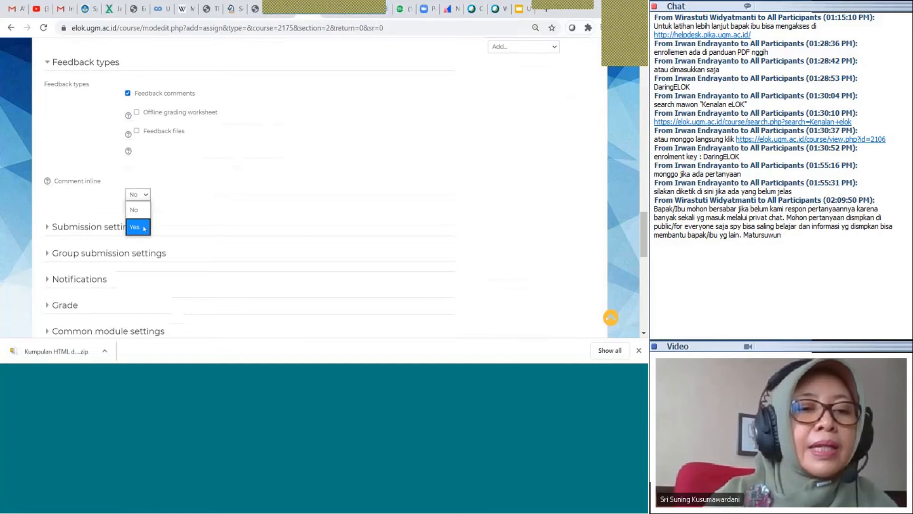
pyautogui.click(88, 207)
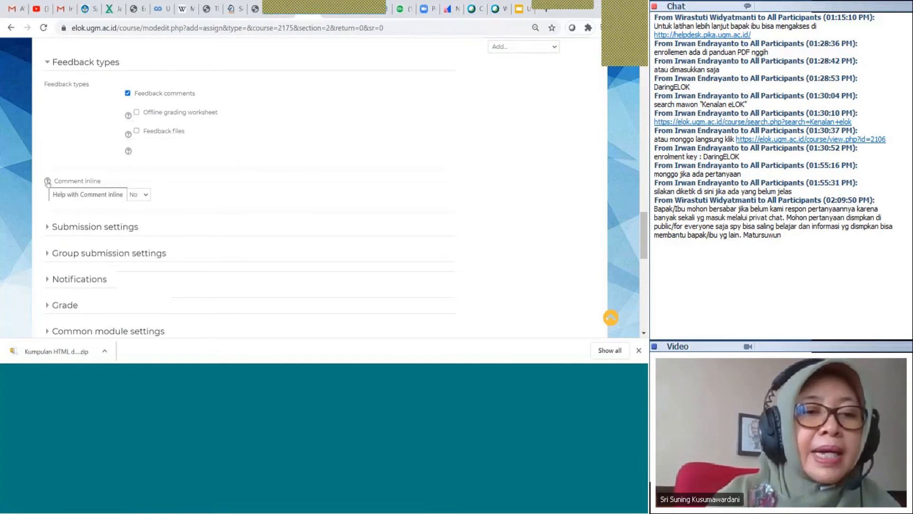
pyautogui.click(48, 181)
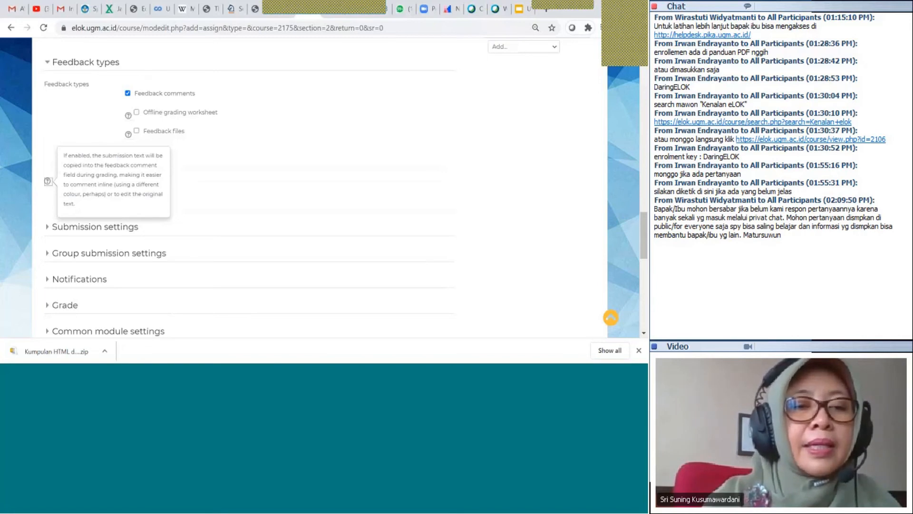
pyautogui.click(162, 201)
pyautogui.click(140, 194)
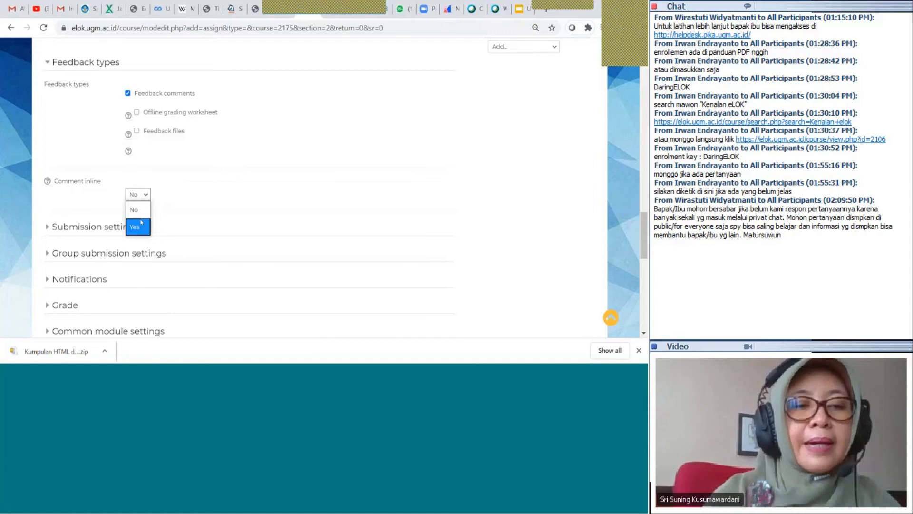
pyautogui.click(138, 223)
pyautogui.scroll(-10, 239, 231)
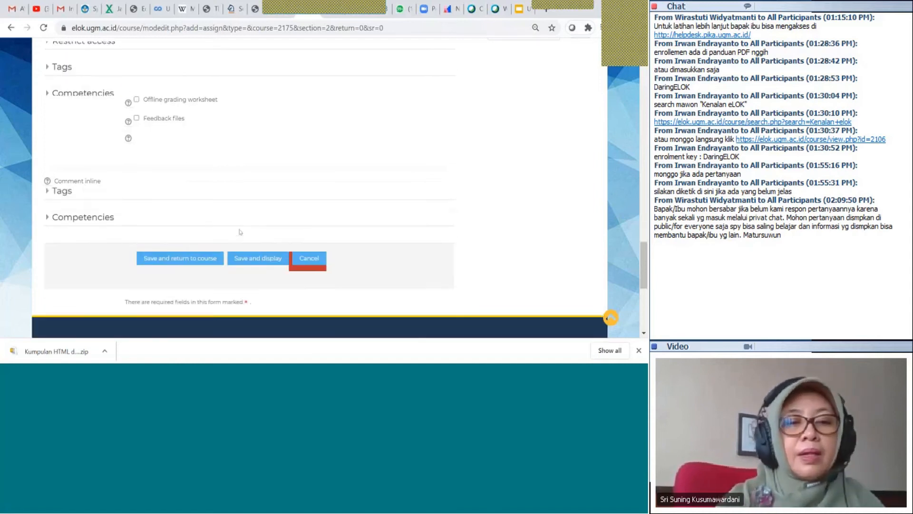
# Save Tugas Individu and return to the elok kece course page
pyautogui.click(199, 89)
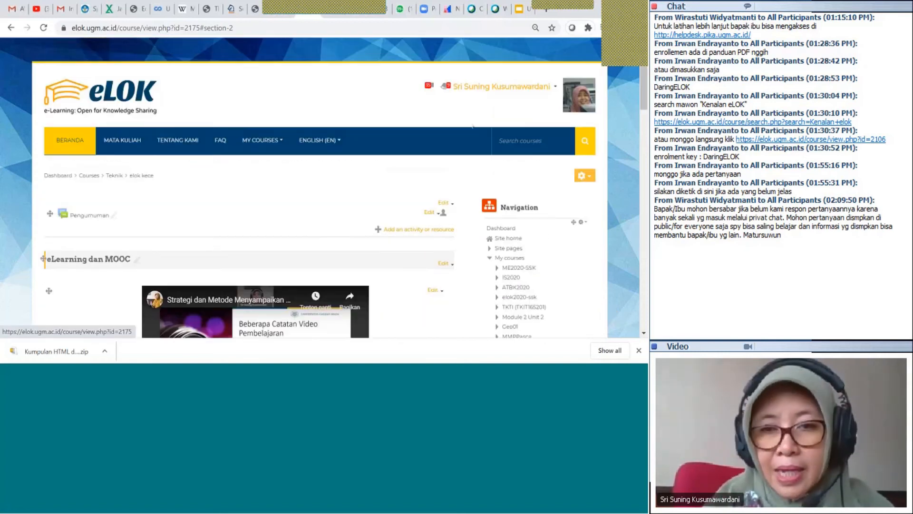
pyautogui.click(486, 88)
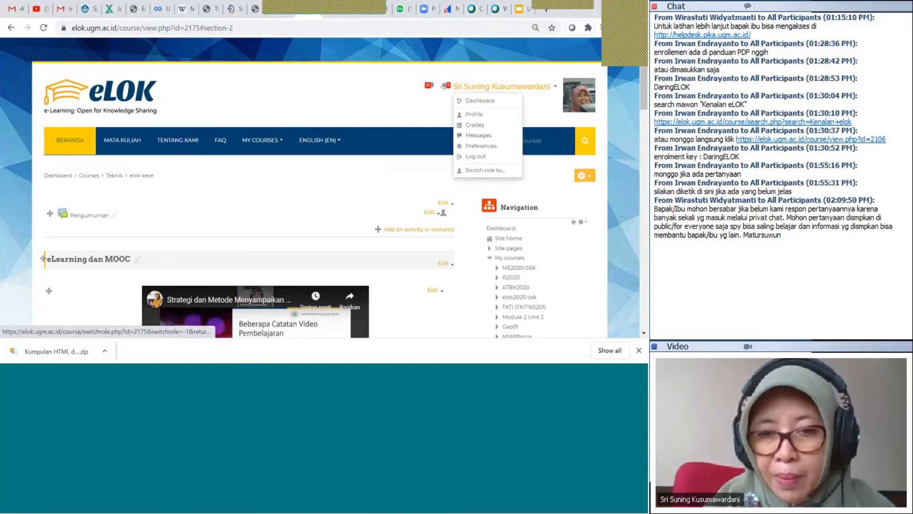
# Switch your role in the elok kece course to Student
pyautogui.click(489, 170)
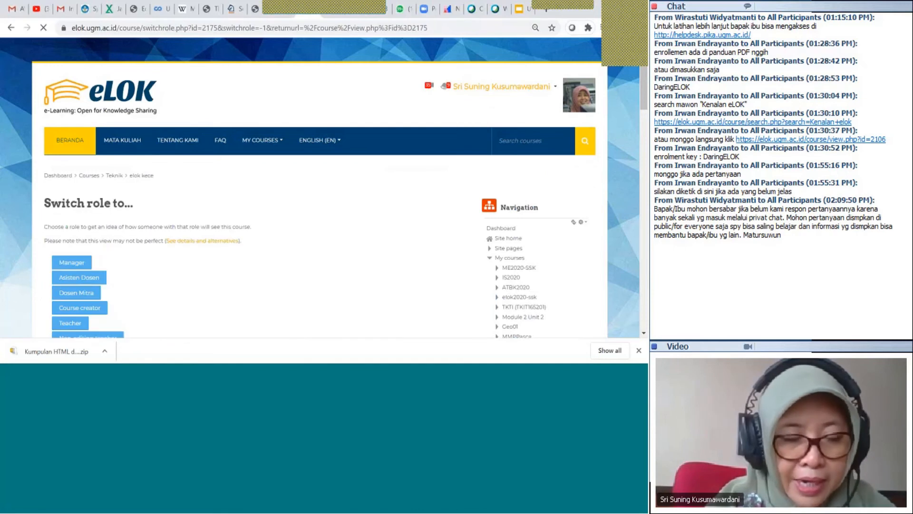
pyautogui.scroll(-3, 165, 200)
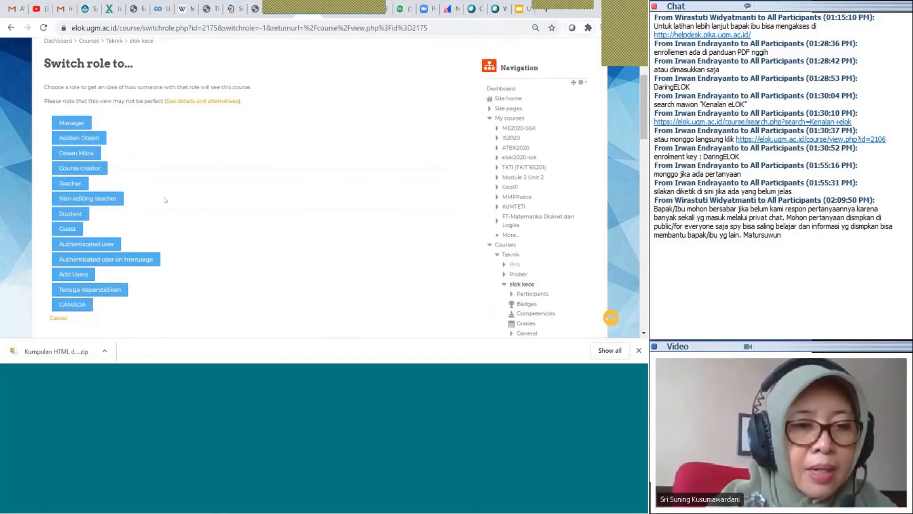
pyautogui.click(79, 218)
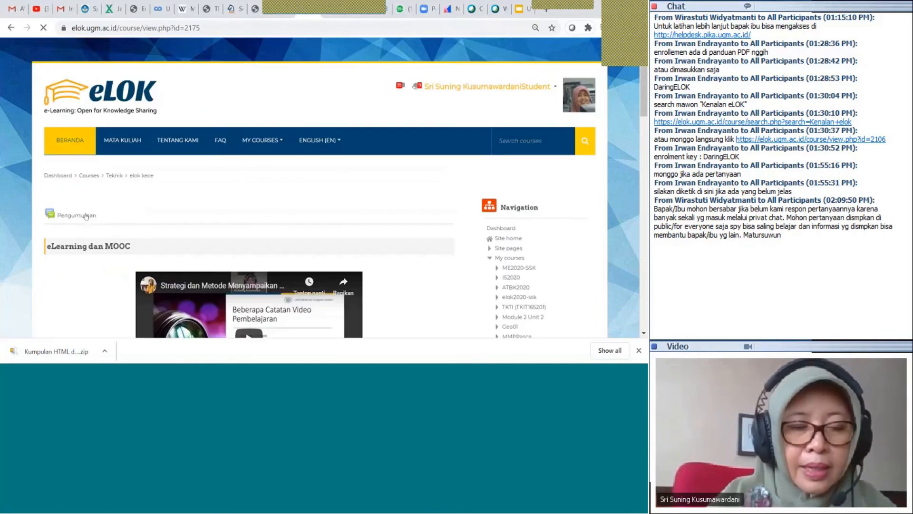
# Browse the course as a Student and open Tugas Individu to check its 5-page paper instructions
pyautogui.scroll(-3, 274, 210)
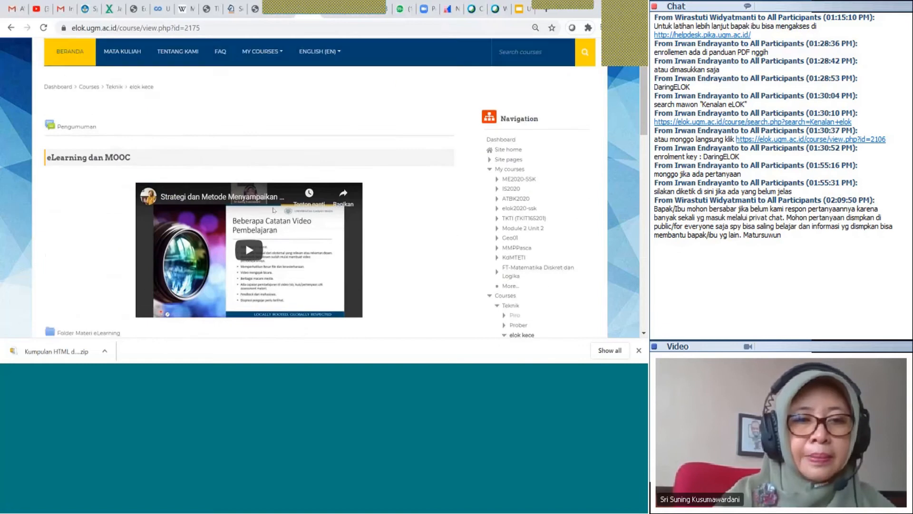
pyautogui.scroll(-4, 273, 210)
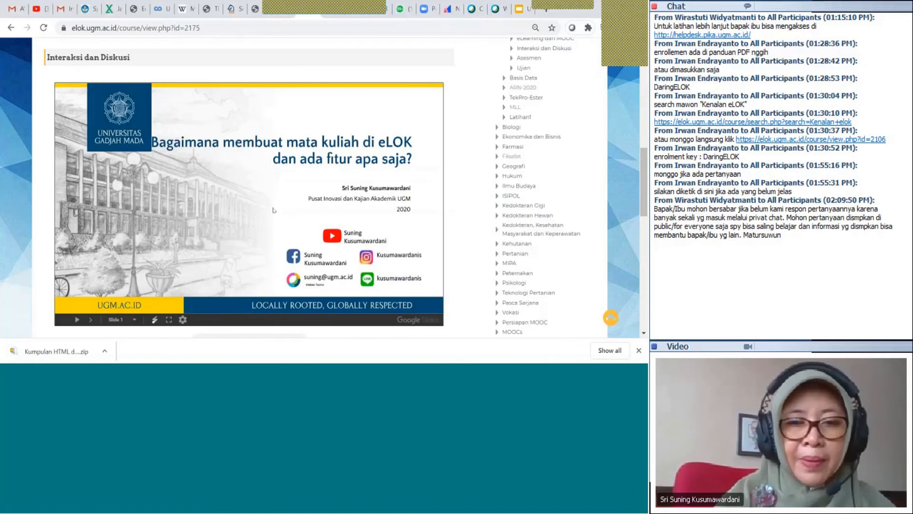
pyautogui.scroll(-2, 274, 209)
pyautogui.scroll(-2, 274, 210)
pyautogui.scroll(-1, 274, 210)
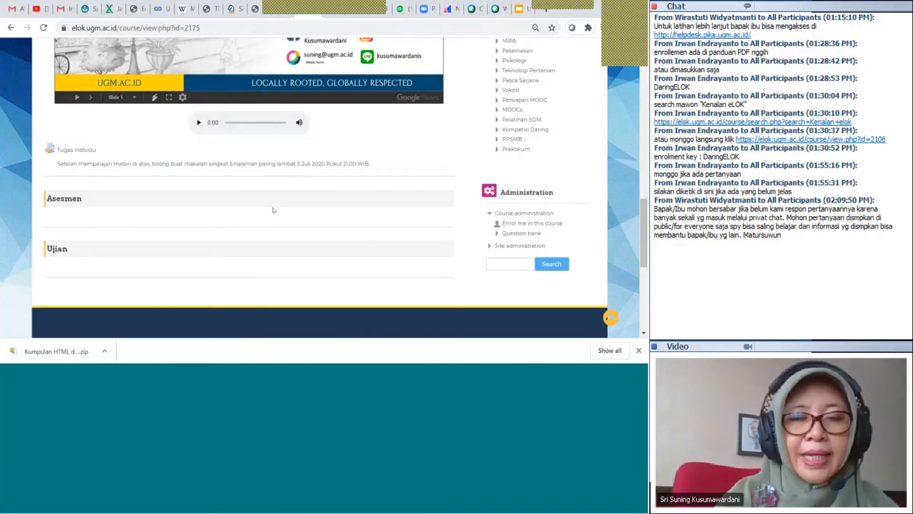
pyautogui.scroll(5, 274, 210)
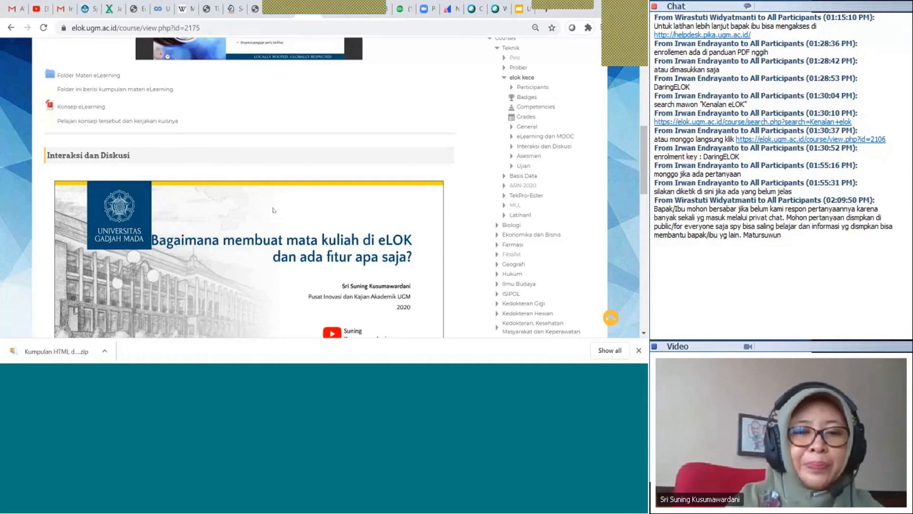
pyautogui.scroll(-5, 273, 209)
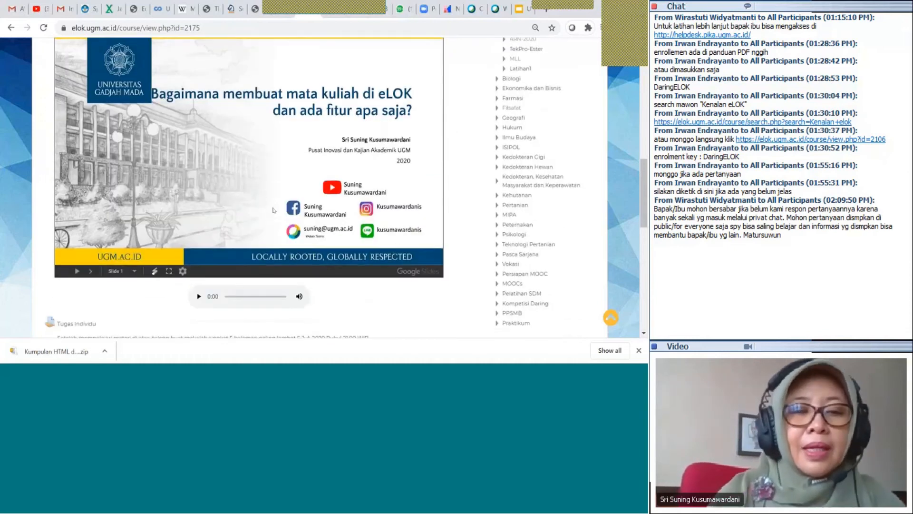
pyautogui.scroll(-1, 273, 209)
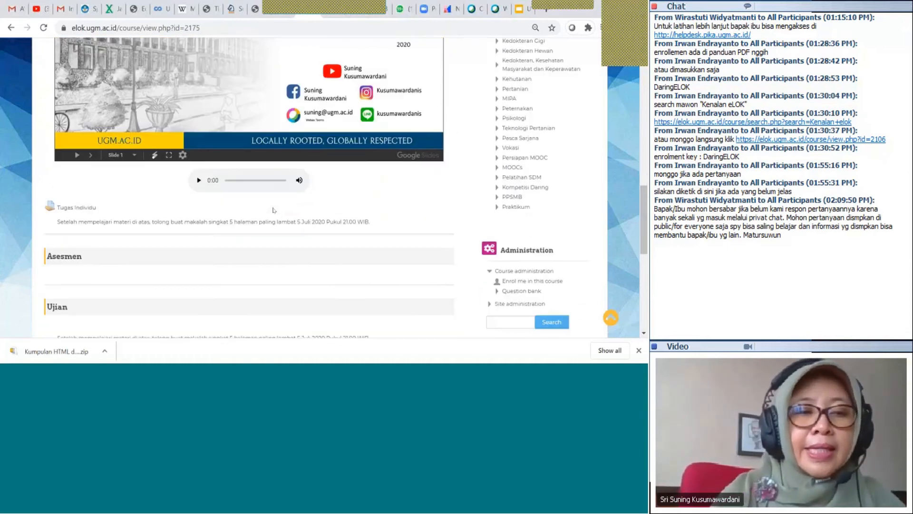
pyautogui.click(92, 212)
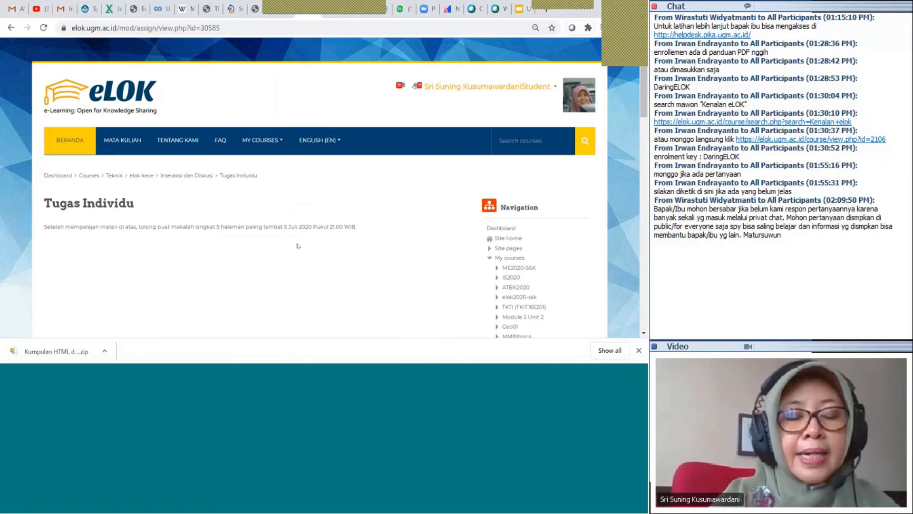
pyautogui.scroll(-1, 298, 245)
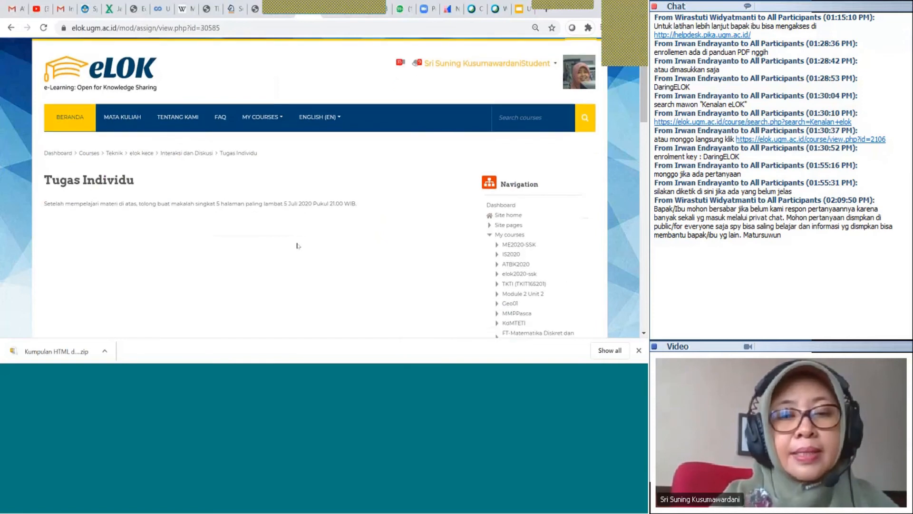
pyautogui.scroll(-2, 298, 246)
pyautogui.scroll(3, 297, 245)
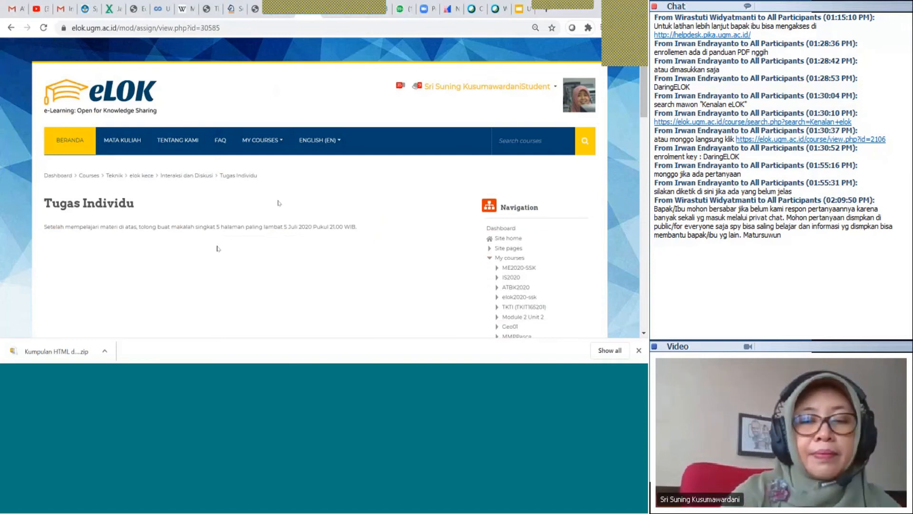
pyautogui.click(459, 90)
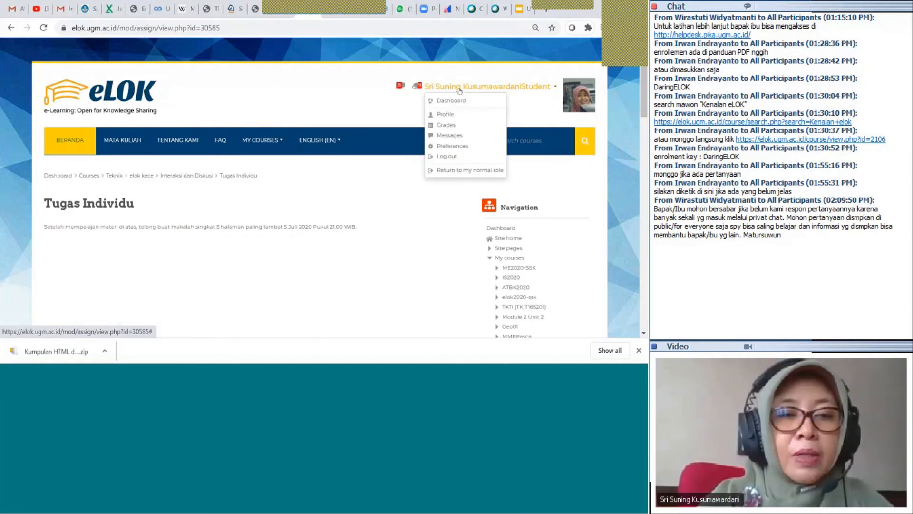
pyautogui.click(458, 170)
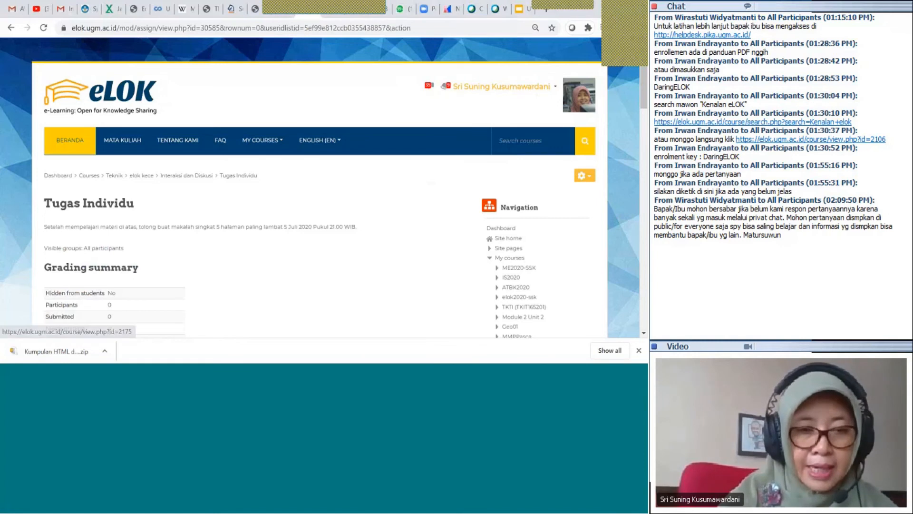
pyautogui.click(147, 179)
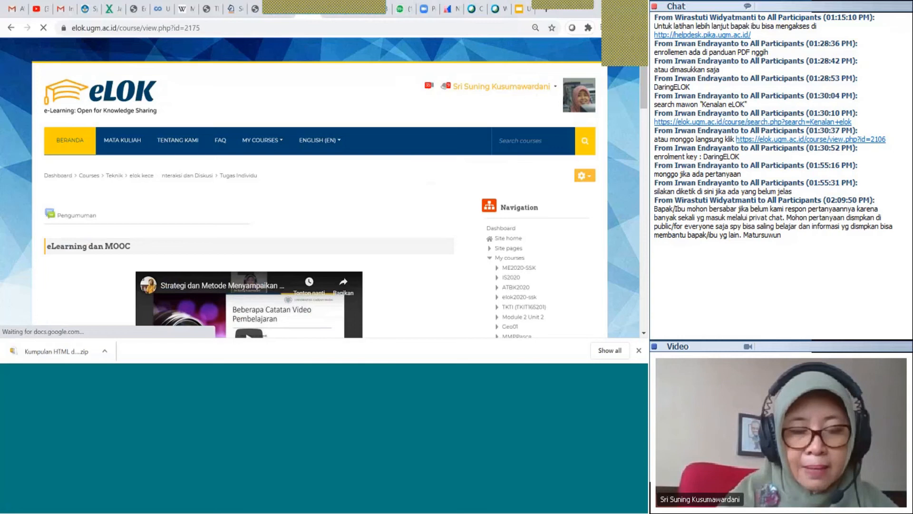
pyautogui.scroll(-2, 406, 231)
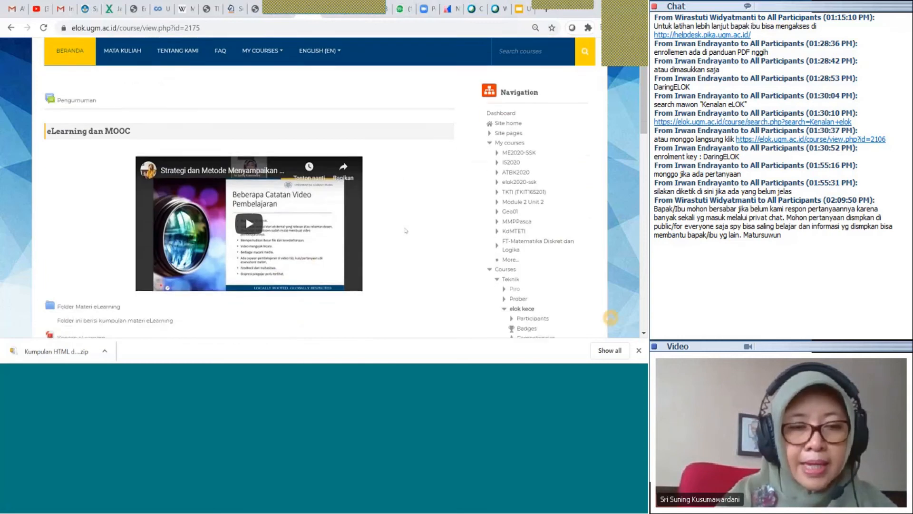
pyautogui.scroll(2, 406, 231)
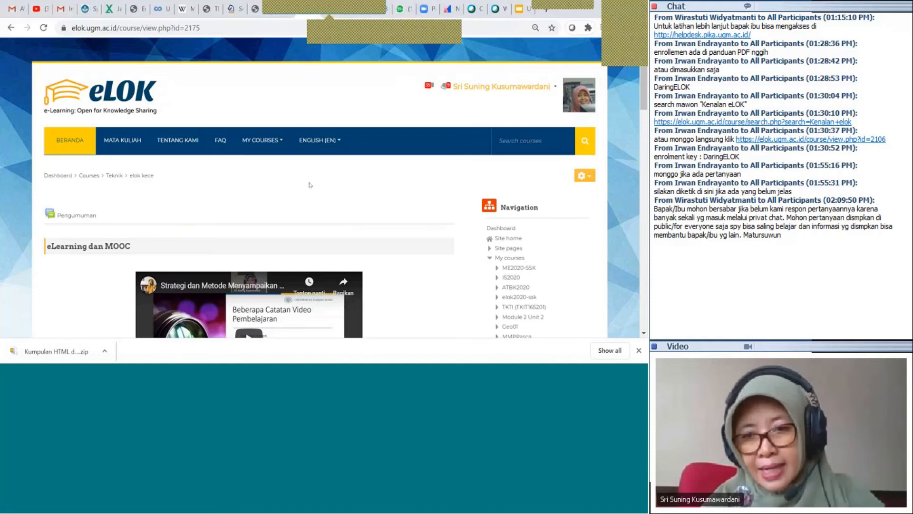
# Turn editing on for elok kece and open the General section's settings form
pyautogui.click(584, 175)
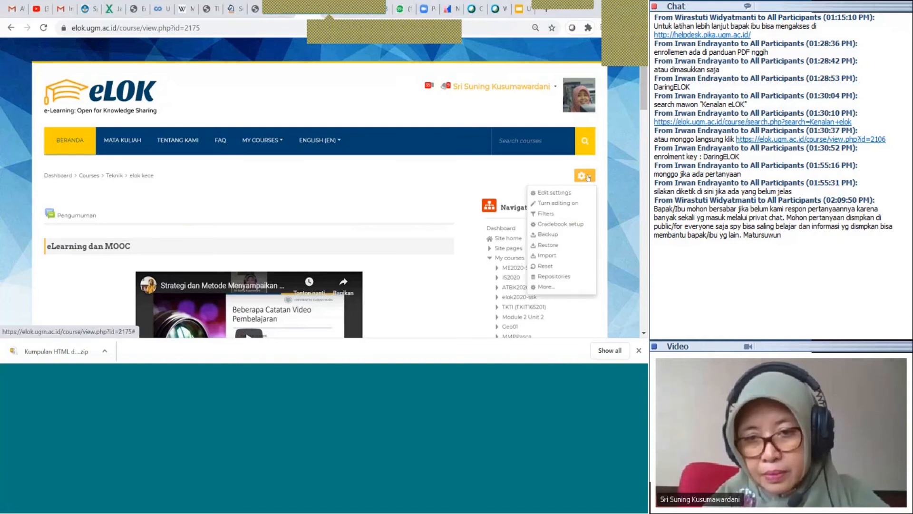
pyautogui.click(578, 203)
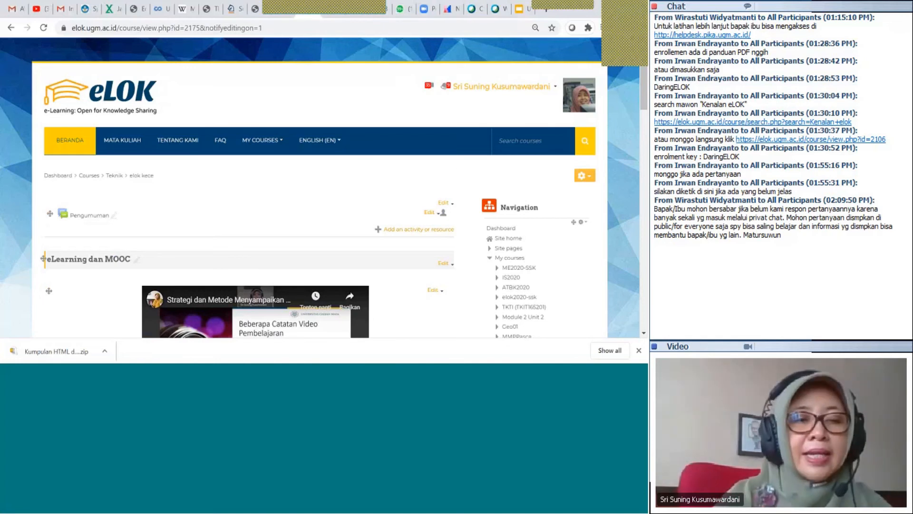
pyautogui.click(443, 203)
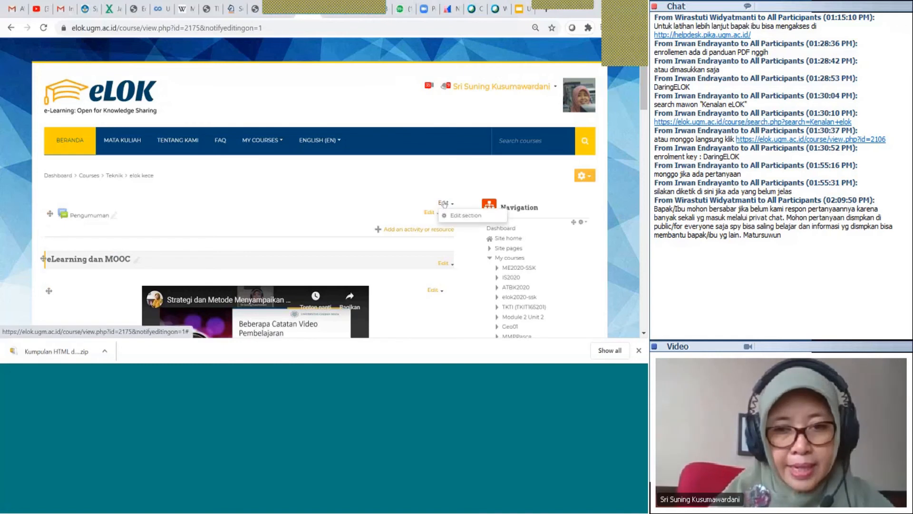
pyautogui.click(463, 216)
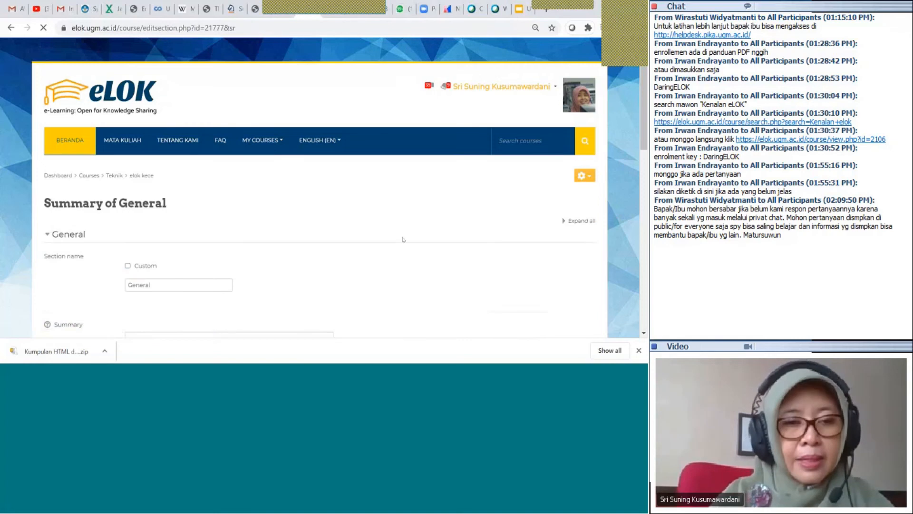
pyautogui.scroll(-2, 178, 228)
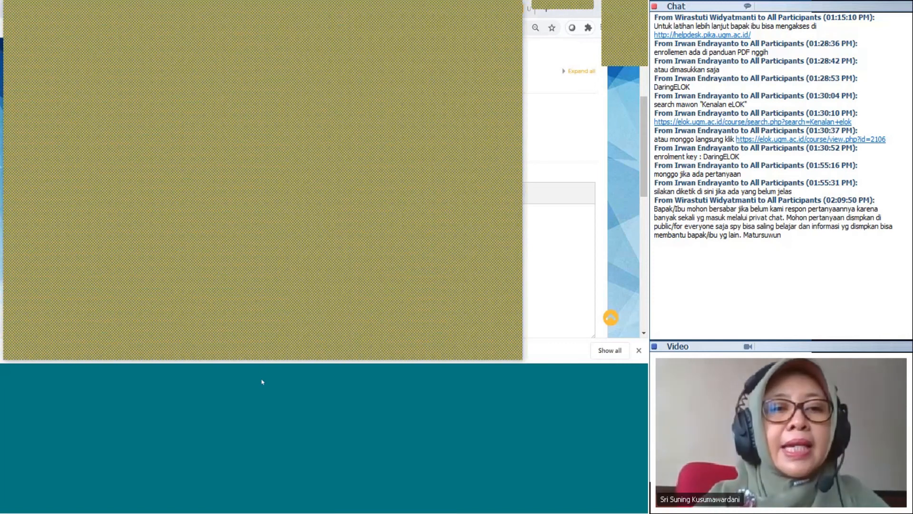
pyautogui.click(284, 232)
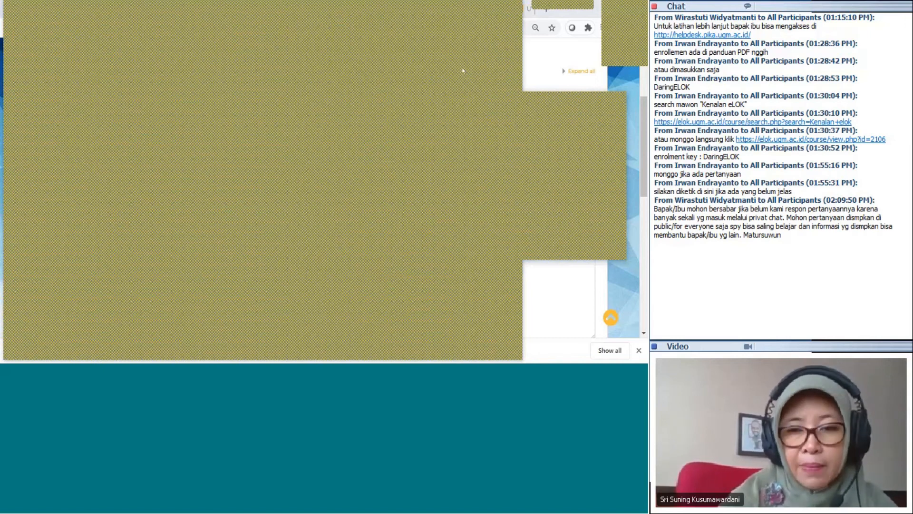
pyautogui.click(546, 276)
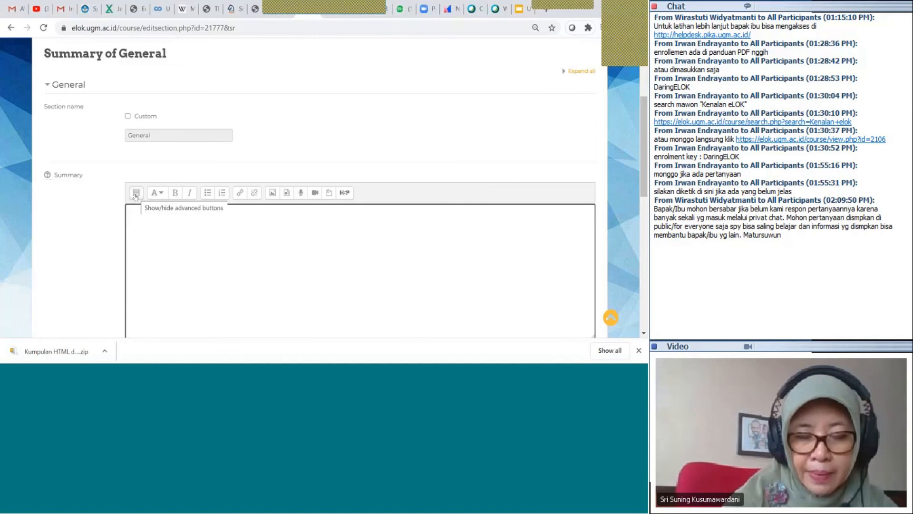
# In HTML view, replace the General summary's empty paragraph with the banner HTML and save
pyautogui.click(136, 194)
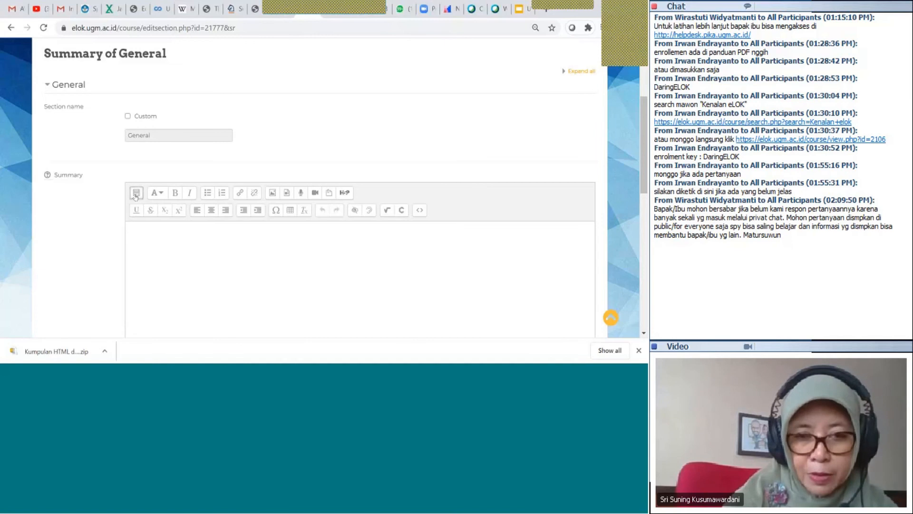
pyautogui.click(419, 210)
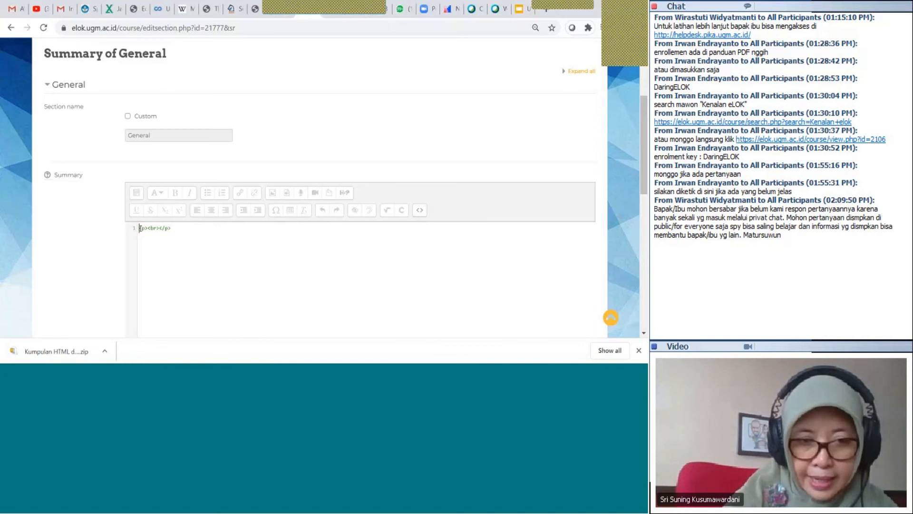
pyautogui.moveTo(139, 228); pyautogui.dragTo(217, 238)
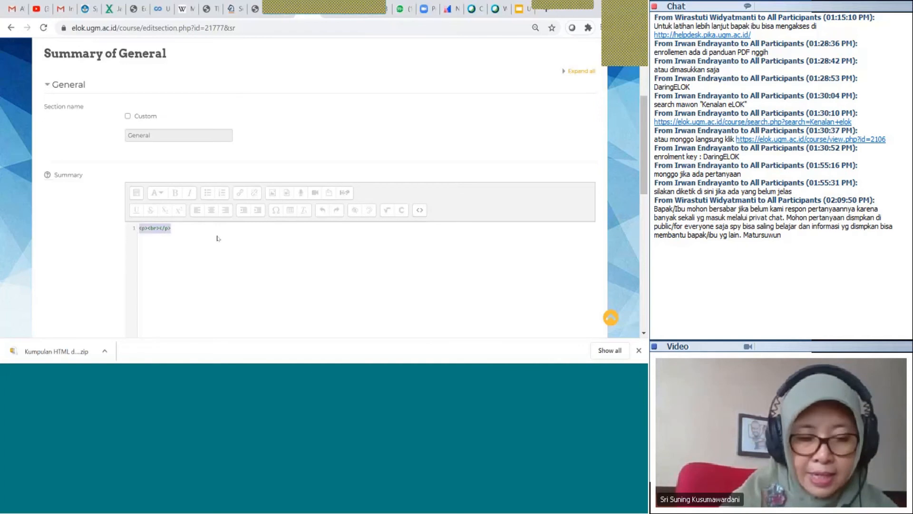
pyautogui.hotkey('ctrl', 'v')
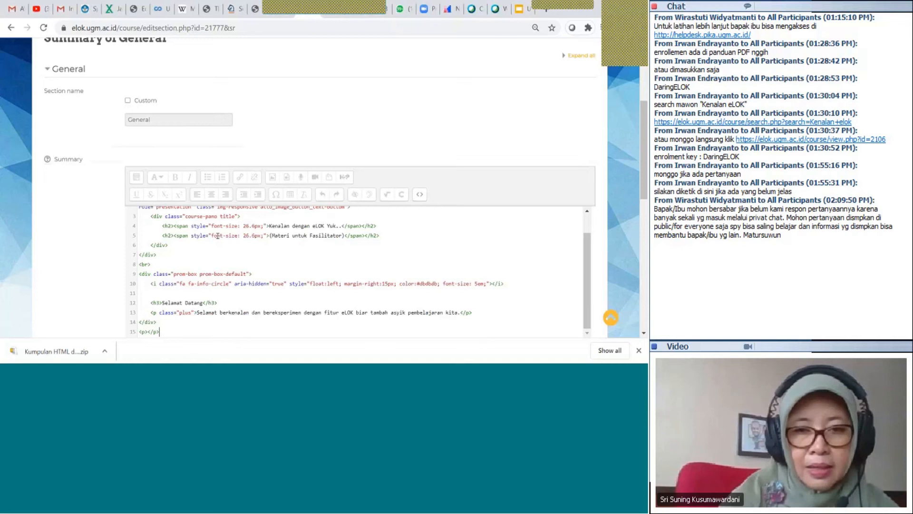
pyautogui.click(420, 196)
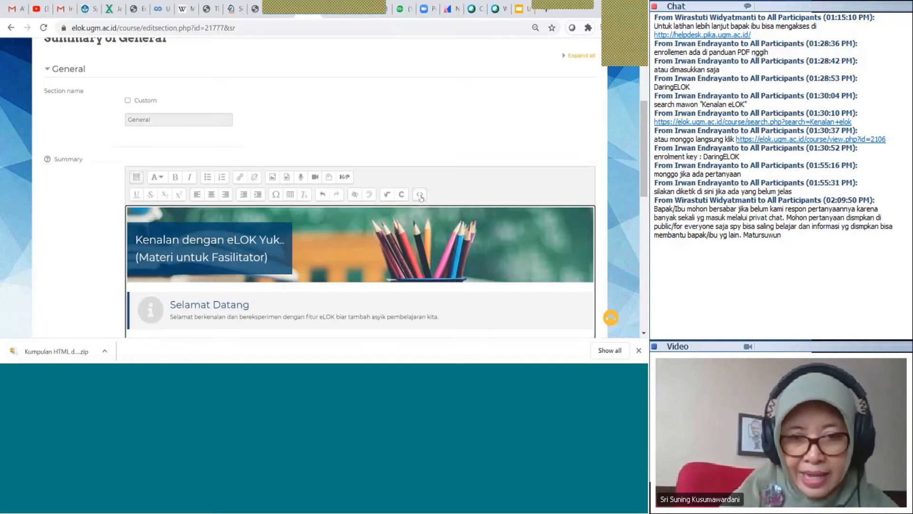
pyautogui.scroll(-3, 285, 223)
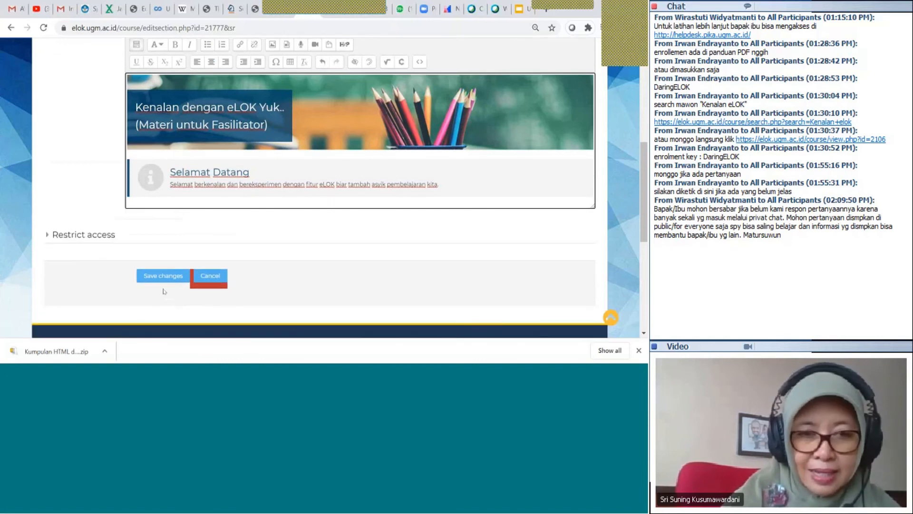
pyautogui.click(169, 278)
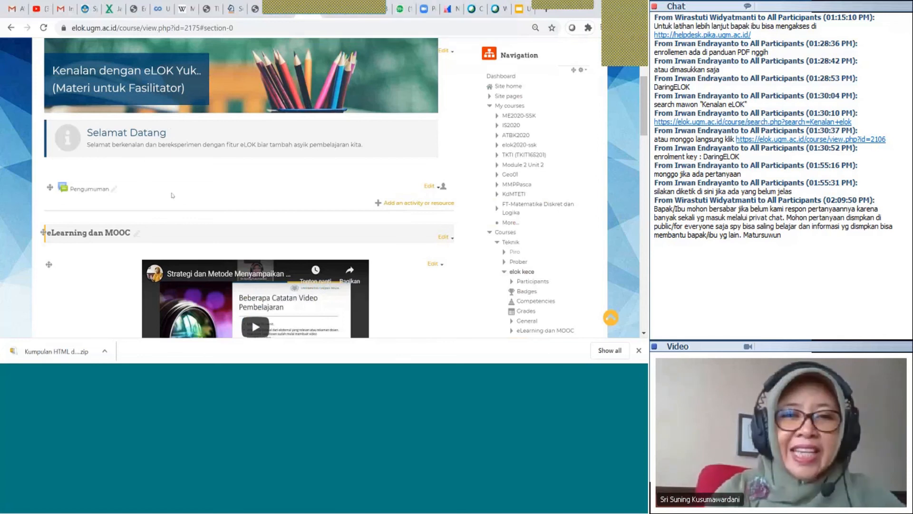
# Reopen the General section's settings via Edit section on the banner section
pyautogui.scroll(3, 172, 195)
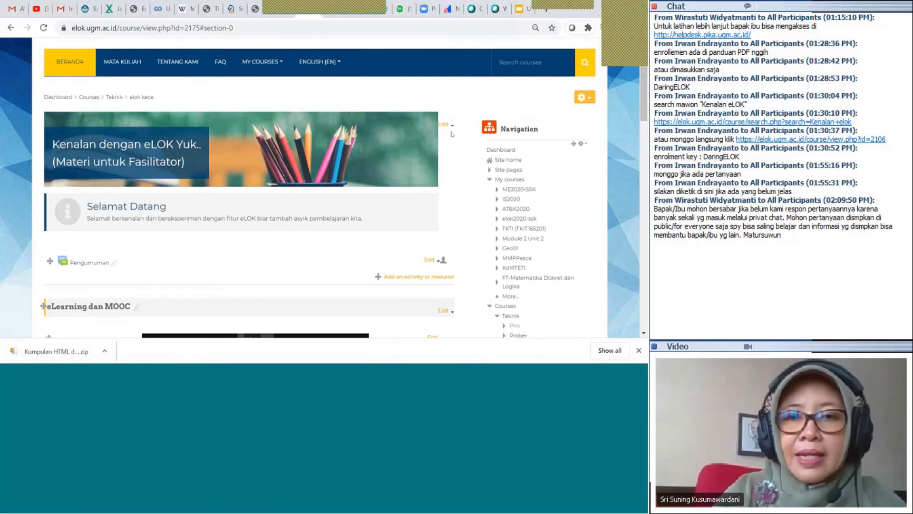
pyautogui.click(445, 125)
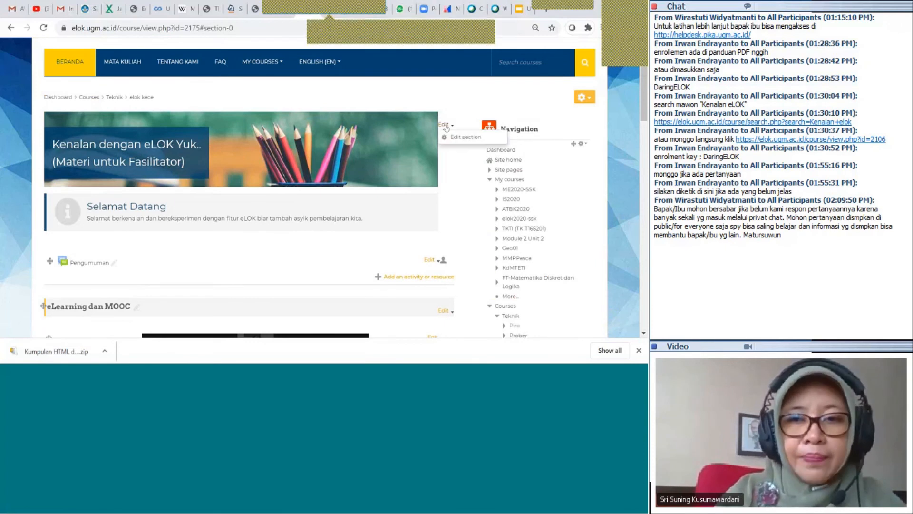
pyautogui.click(461, 138)
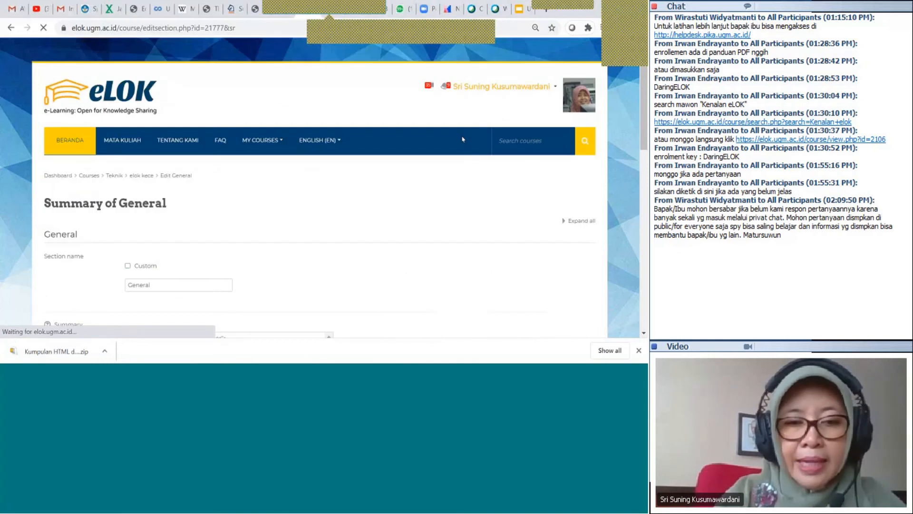
# Rename the banner heading to 'Pengantar eLOK', append 'Horee' to the welcome text, and save
pyautogui.scroll(-3, 143, 263)
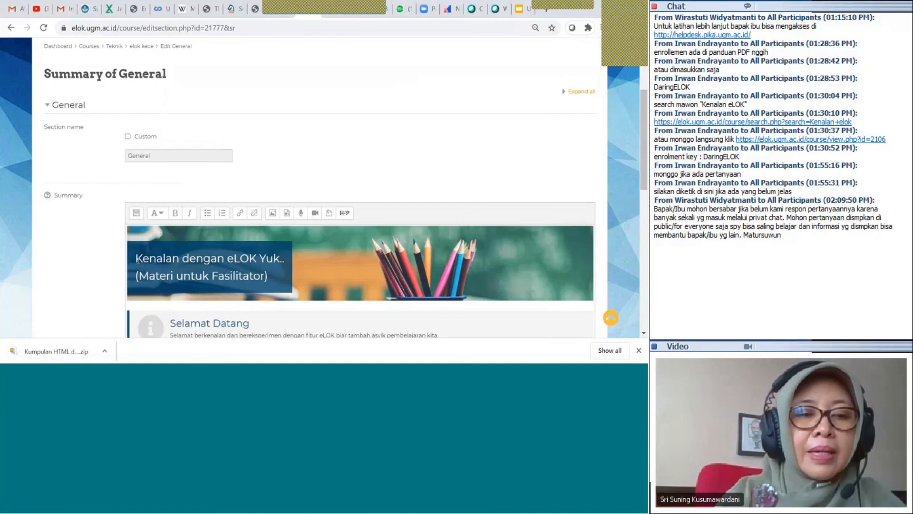
pyautogui.click(137, 259)
pyautogui.moveTo(137, 259); pyautogui.dragTo(278, 279)
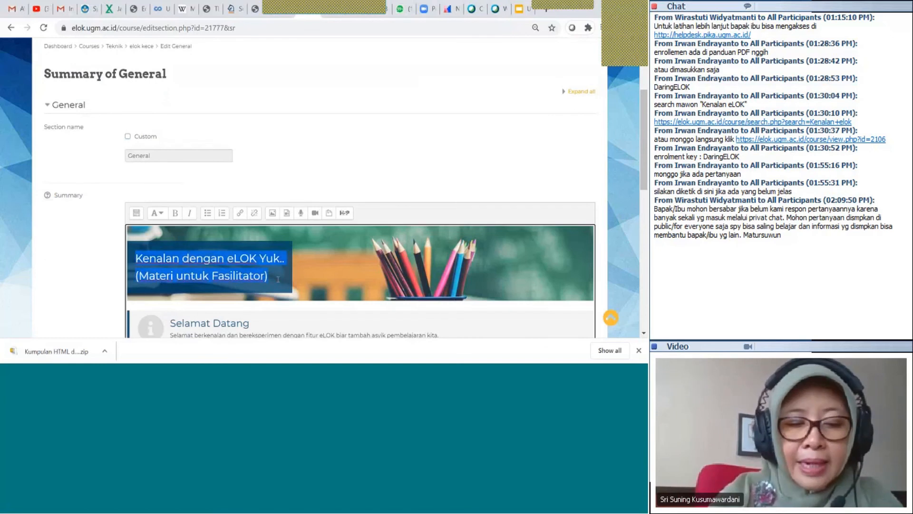
pyautogui.write('Peng')
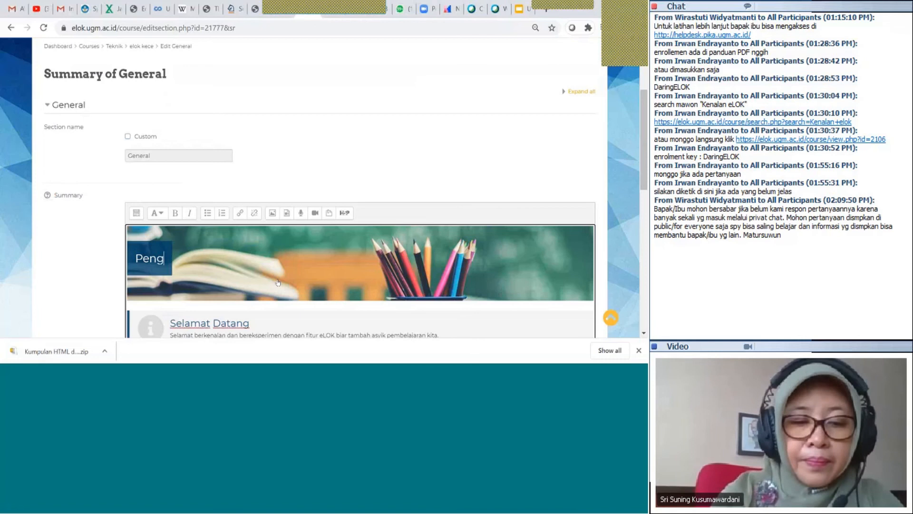
pyautogui.write('antar eLOK')
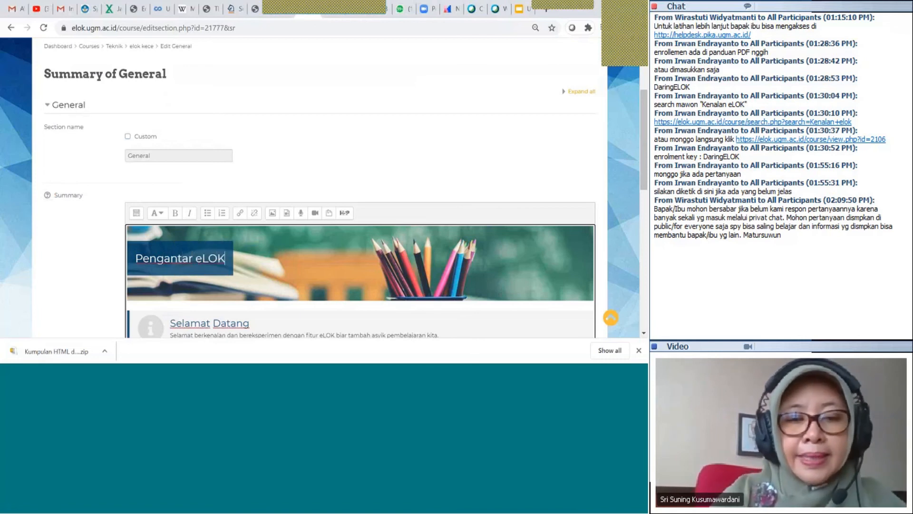
pyautogui.scroll(-2, 255, 247)
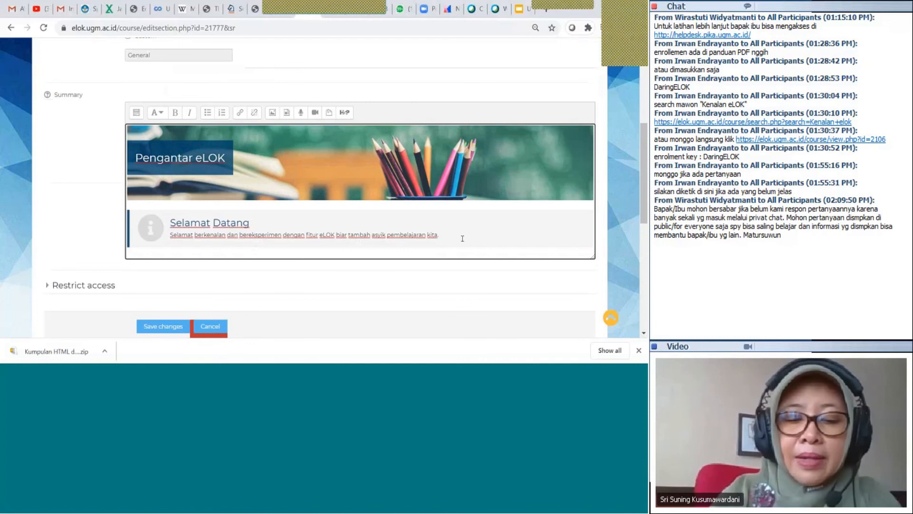
pyautogui.write('Ho')
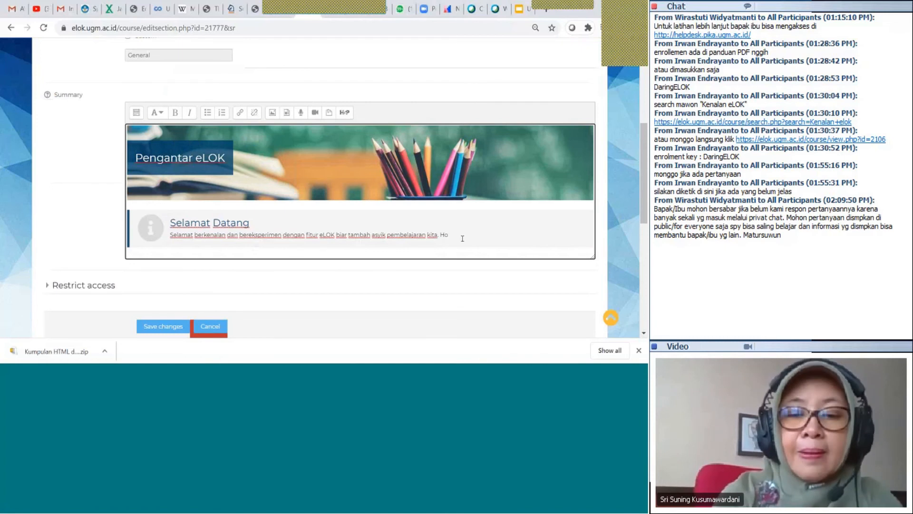
pyautogui.write('ree')
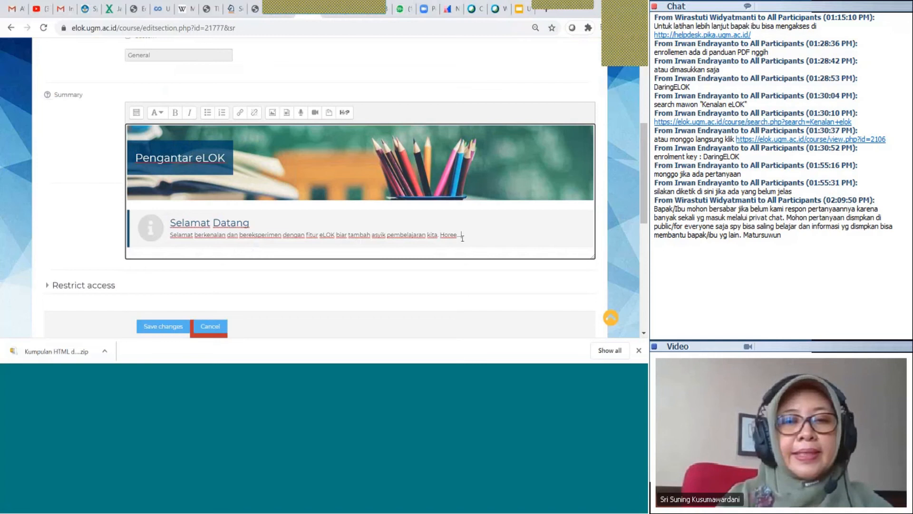
pyautogui.scroll(-1, 463, 236)
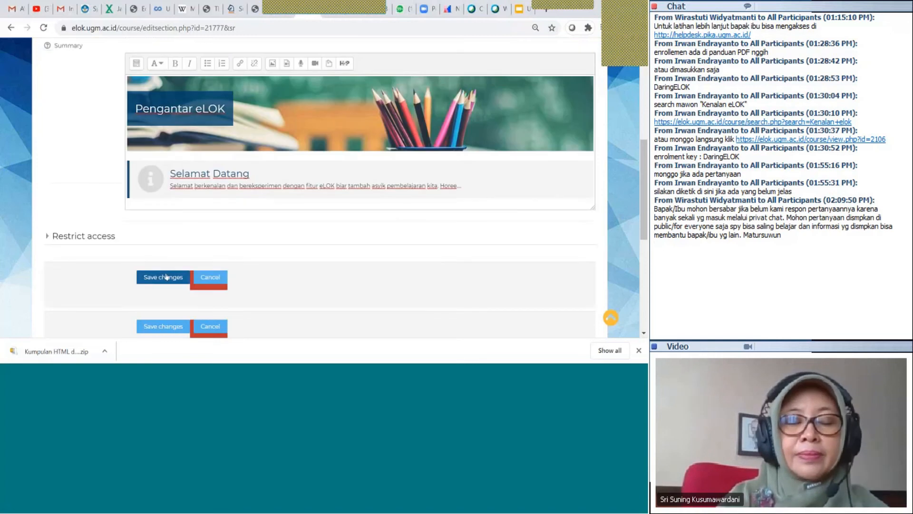
pyautogui.click(166, 277)
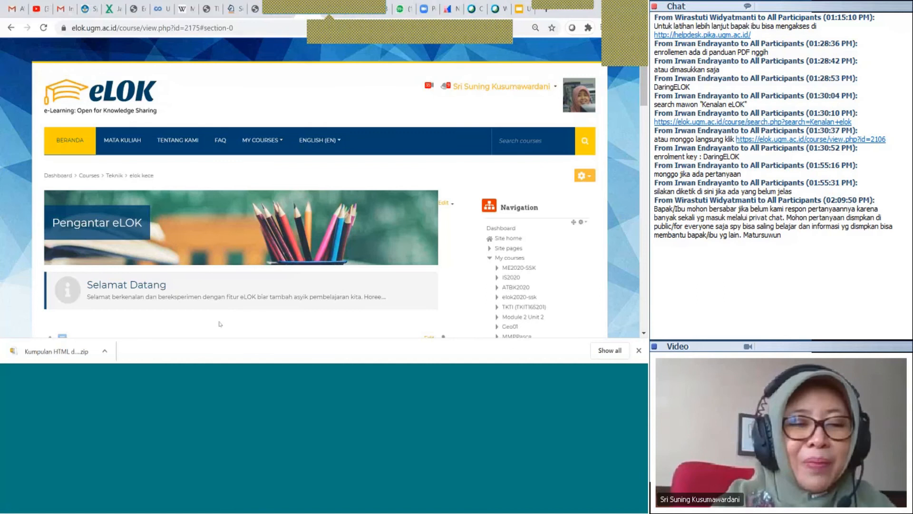
pyautogui.scroll(-3, 219, 324)
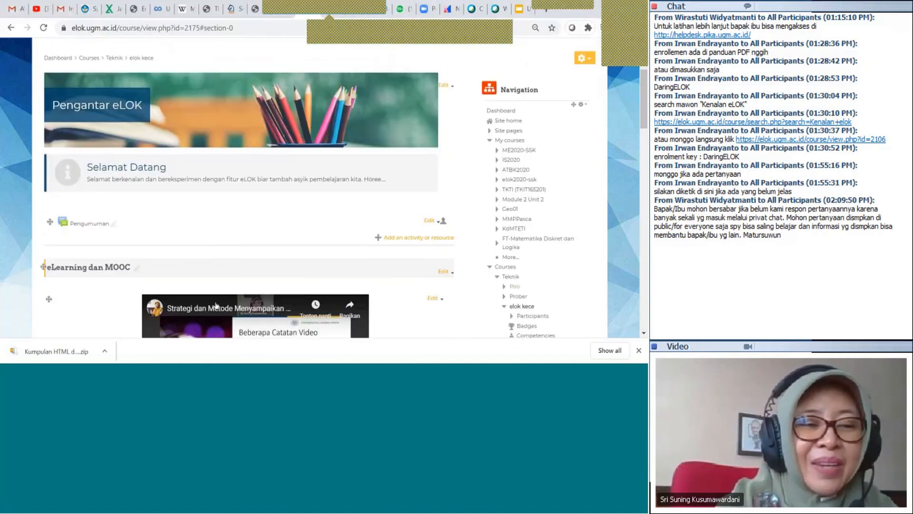
pyautogui.scroll(-1, 211, 205)
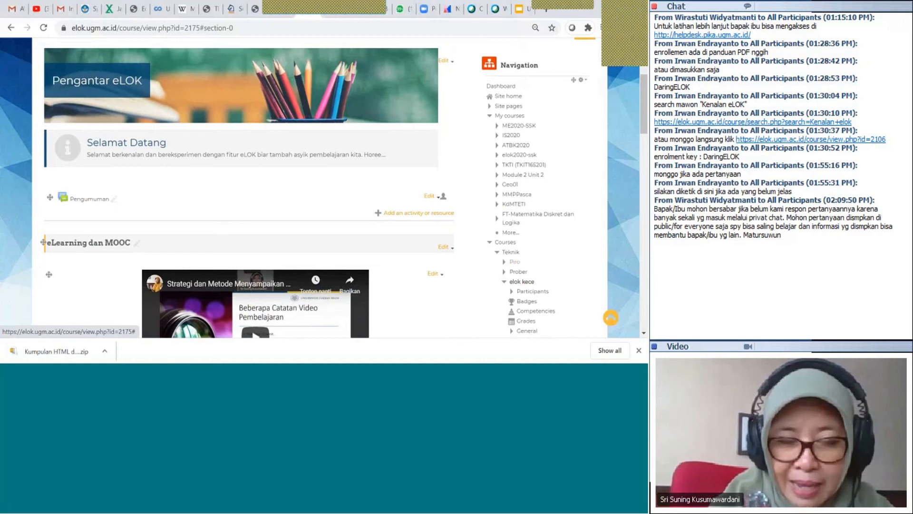
# Pick Label in the activity chooser and add it to the General section
pyautogui.click(379, 214)
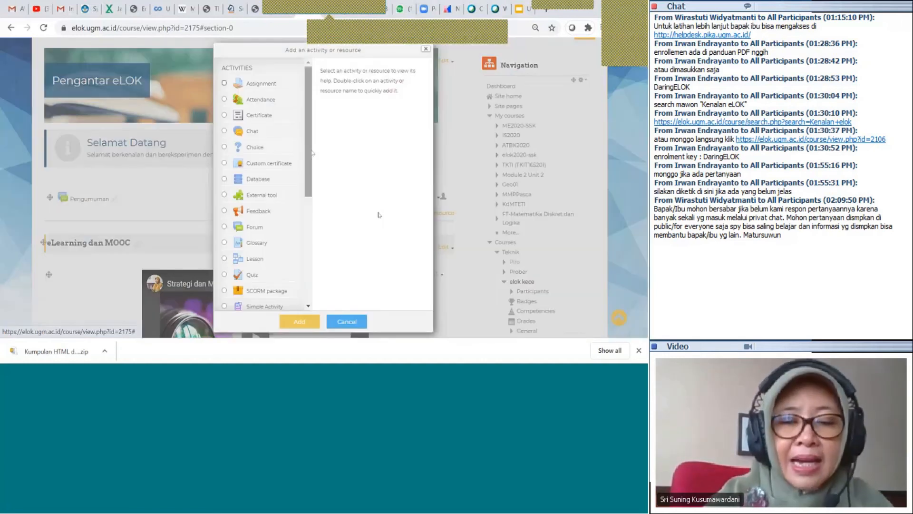
pyautogui.moveTo(313, 153); pyautogui.dragTo(312, 285)
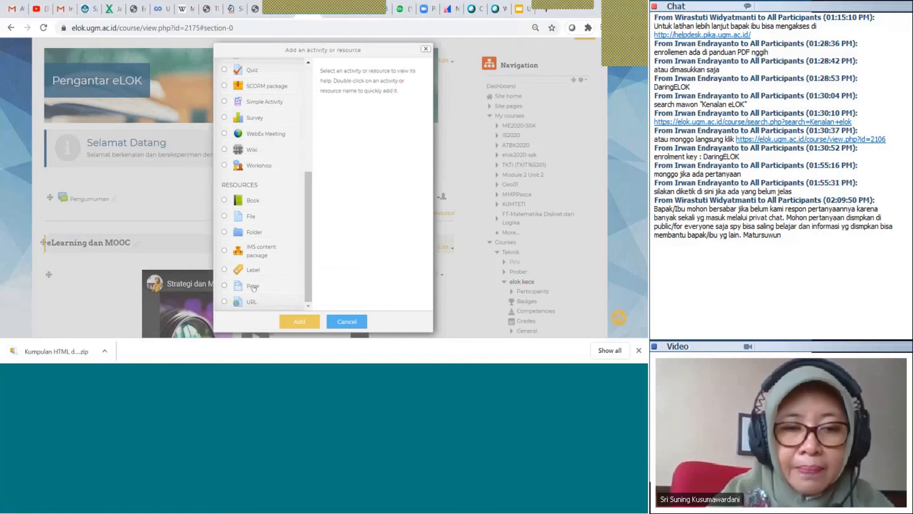
pyautogui.click(252, 270)
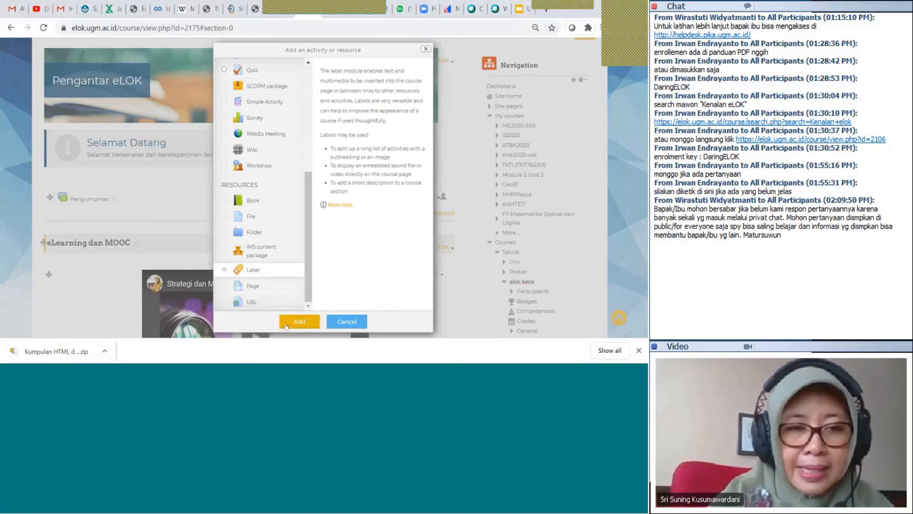
pyautogui.click(286, 323)
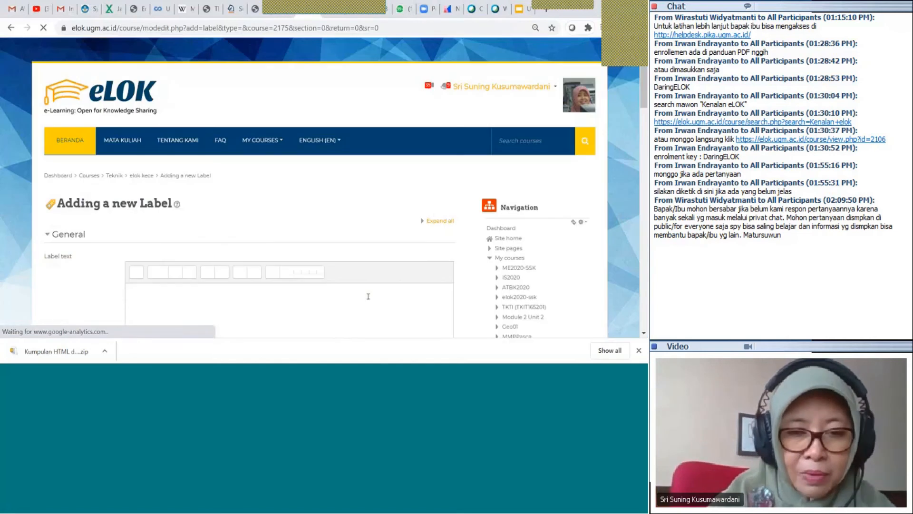
# Record an audio clip into the label text, centre the player, and save the label
pyautogui.scroll(-1, 368, 296)
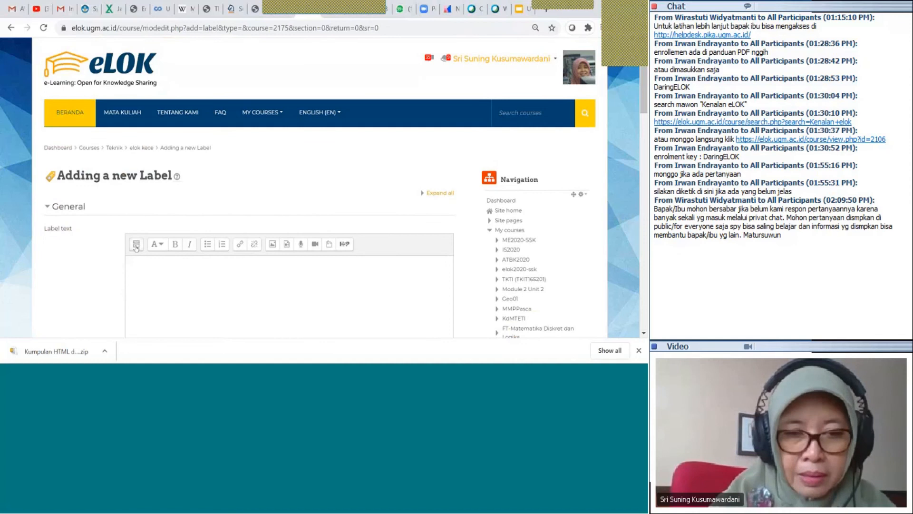
pyautogui.click(136, 244)
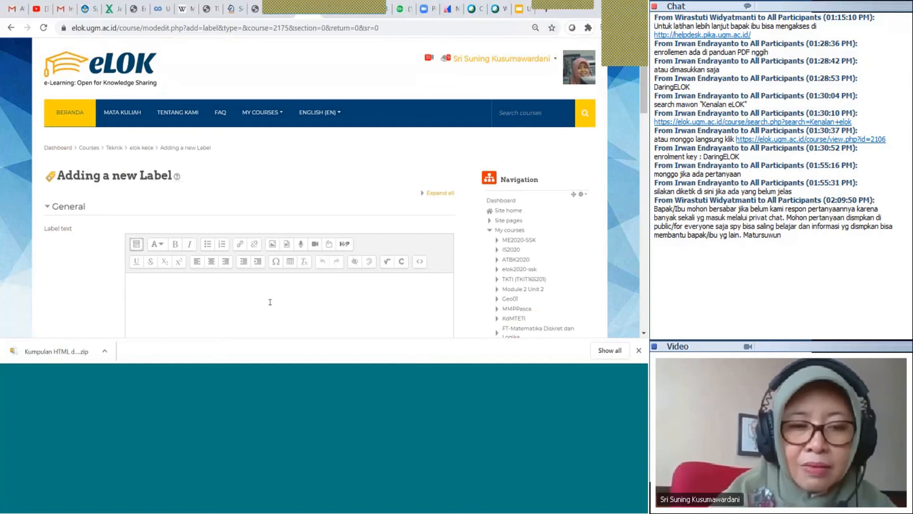
pyautogui.scroll(-2, 271, 301)
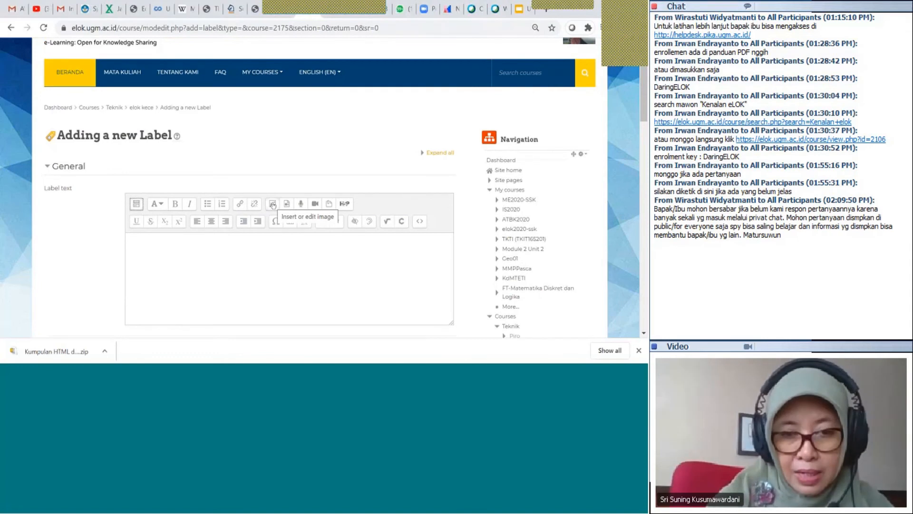
pyautogui.click(301, 205)
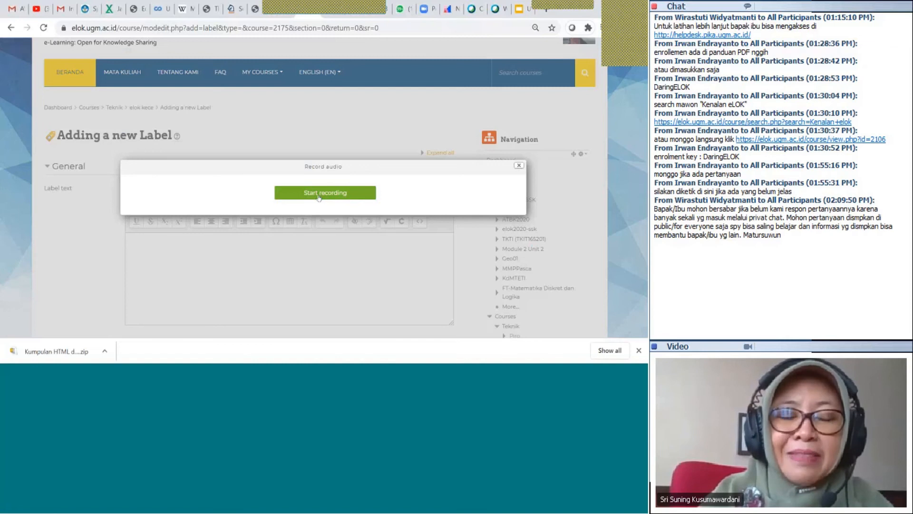
pyautogui.click(319, 196)
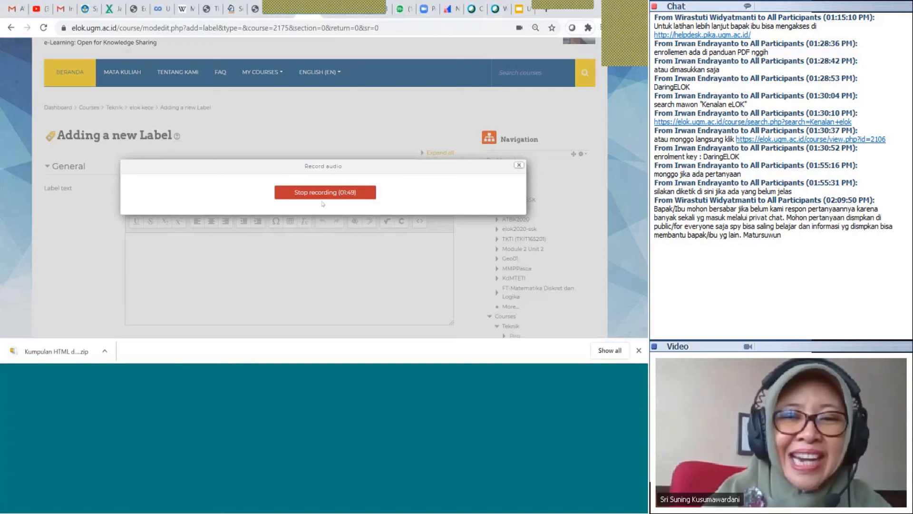
pyautogui.click(322, 194)
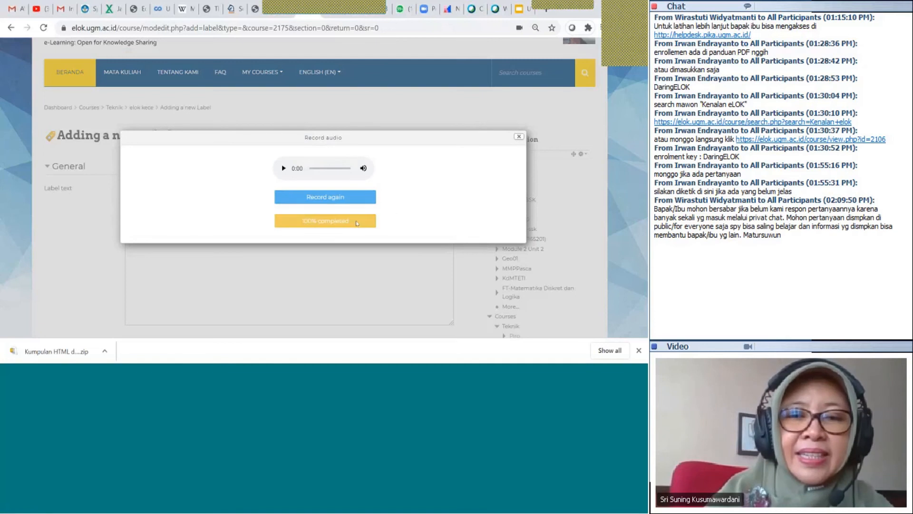
pyautogui.click(355, 223)
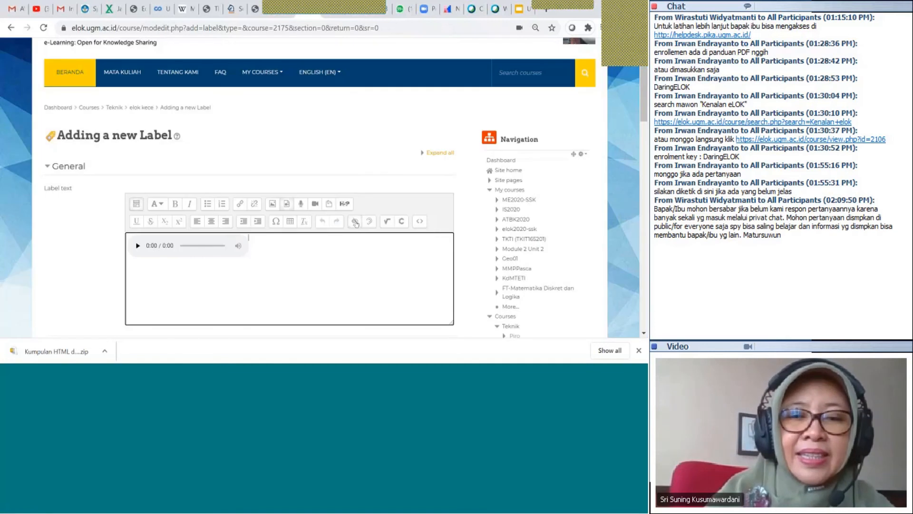
pyautogui.click(211, 223)
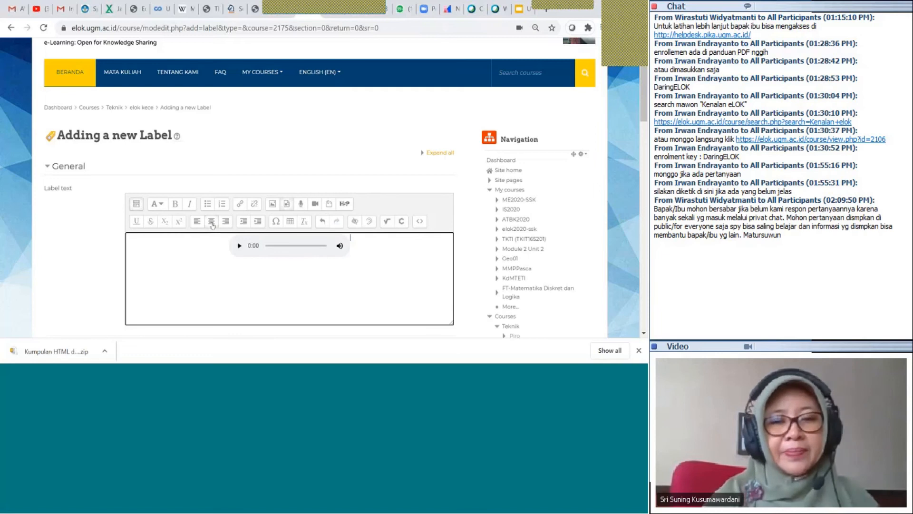
pyautogui.scroll(-5, 212, 225)
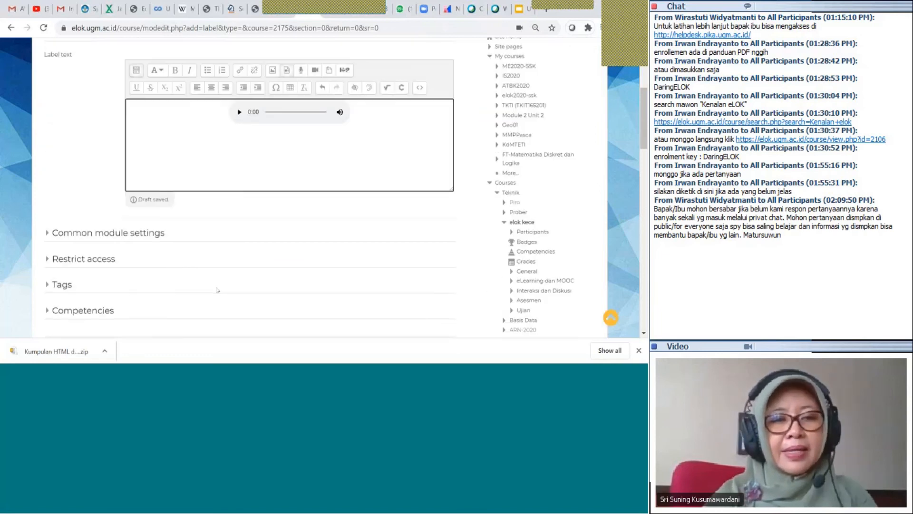
pyautogui.click(196, 229)
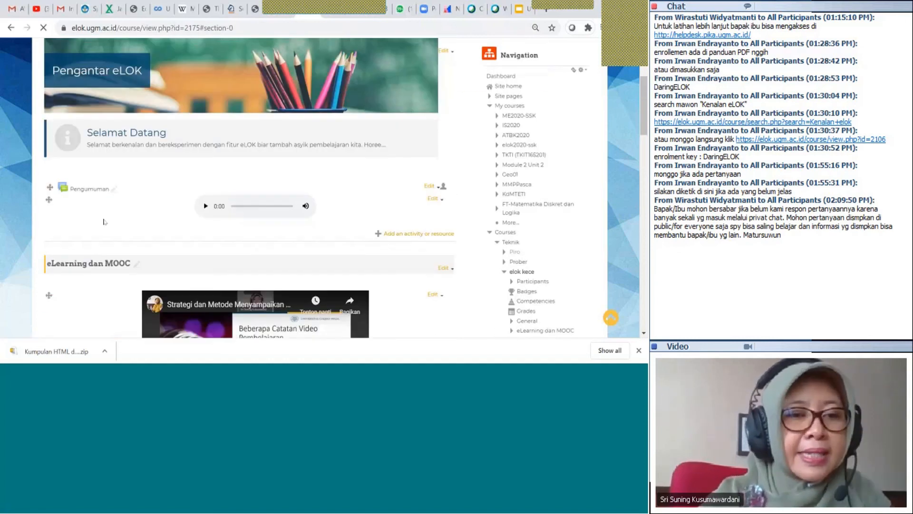
# Drag the audio label above the Pengumuman forum
pyautogui.moveTo(49, 199); pyautogui.dragTo(53, 164)
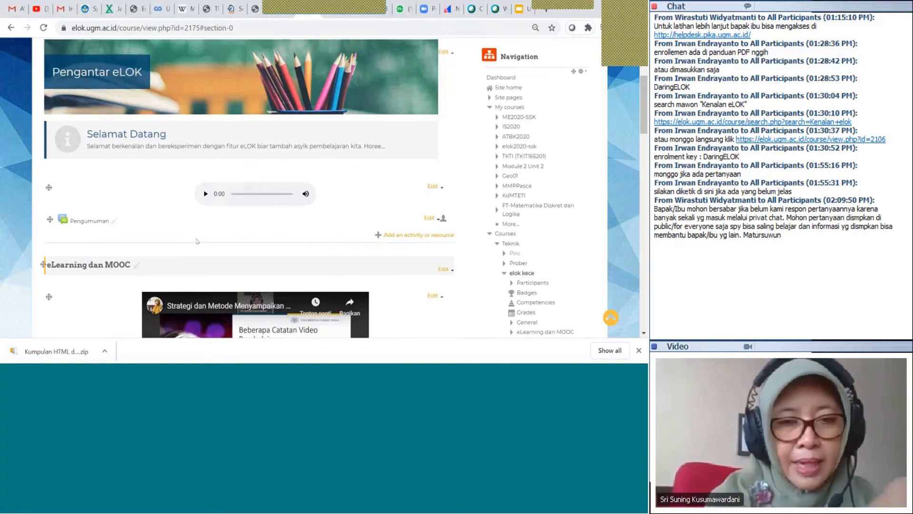
pyautogui.scroll(1, 197, 242)
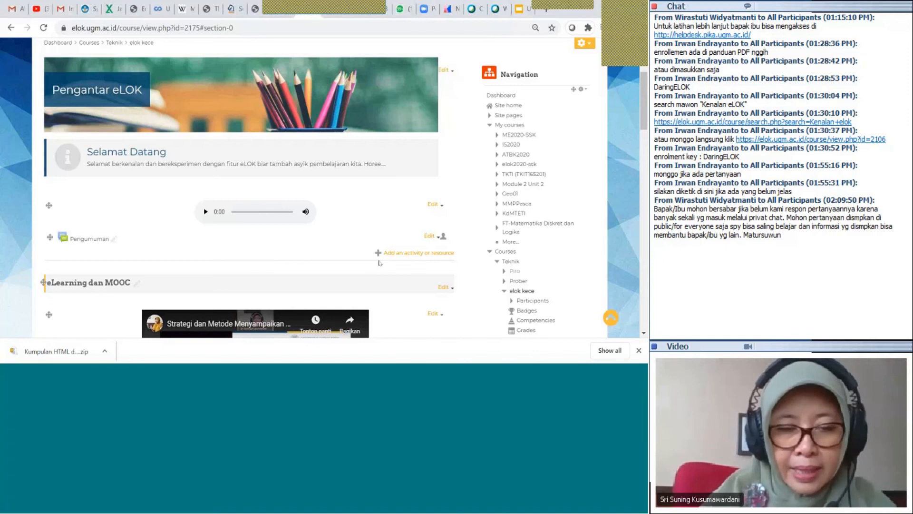
# Add another Label resource to the General section from the activity chooser
pyautogui.click(381, 254)
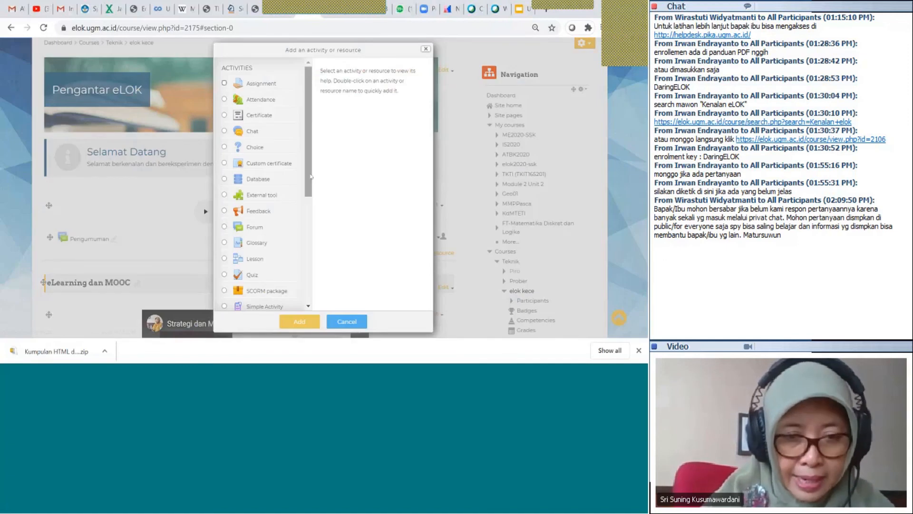
pyautogui.moveTo(310, 177); pyautogui.dragTo(310, 280)
pyautogui.click(257, 272)
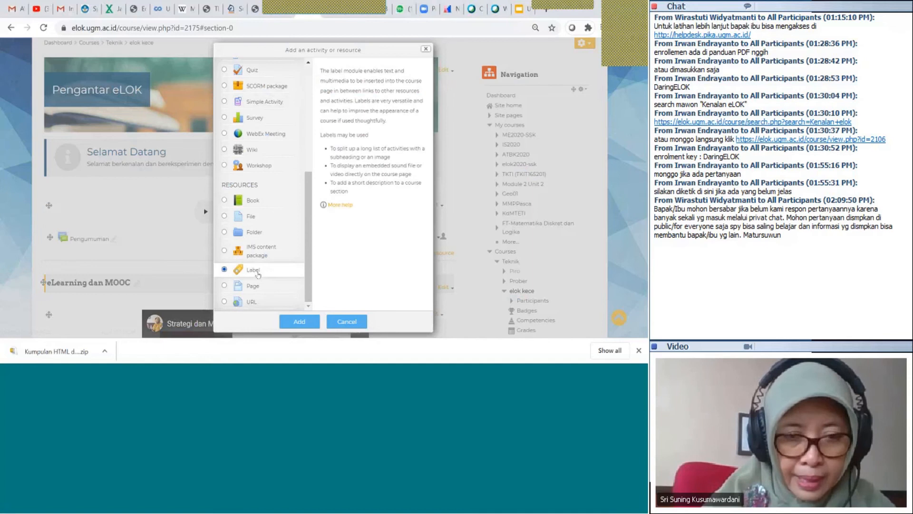
pyautogui.click(290, 324)
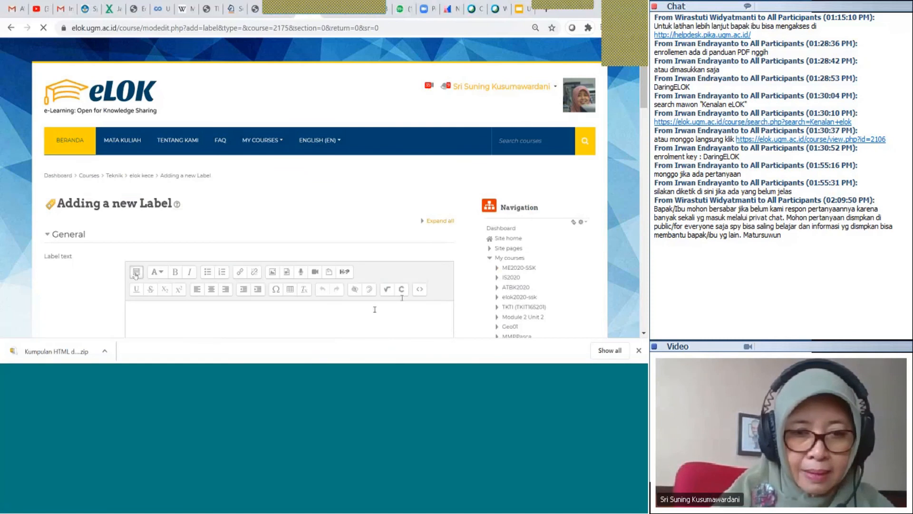
# Paste the prepared CPMK table HTML into the label's source, replacing the empty content
pyautogui.click(421, 289)
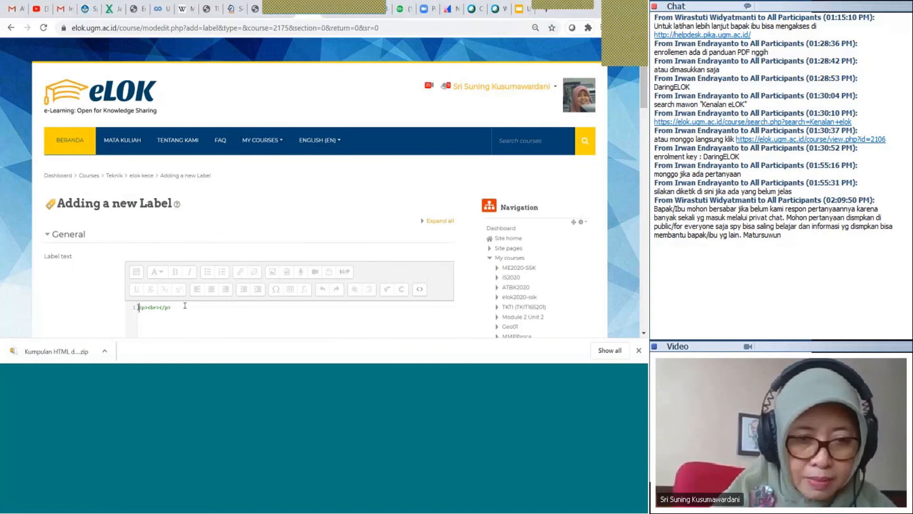
pyautogui.hotkey('ctrl', 'a')
pyautogui.hotkey('ctrl', 'v')
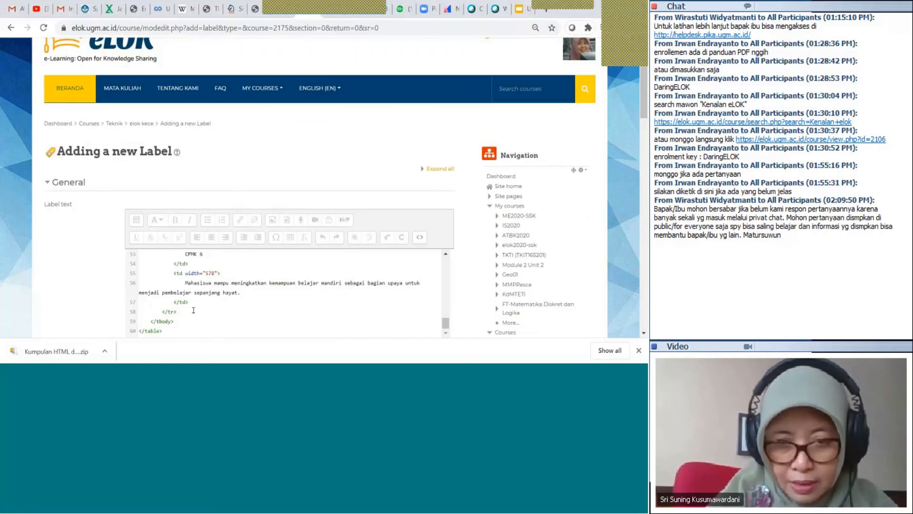
pyautogui.click(419, 242)
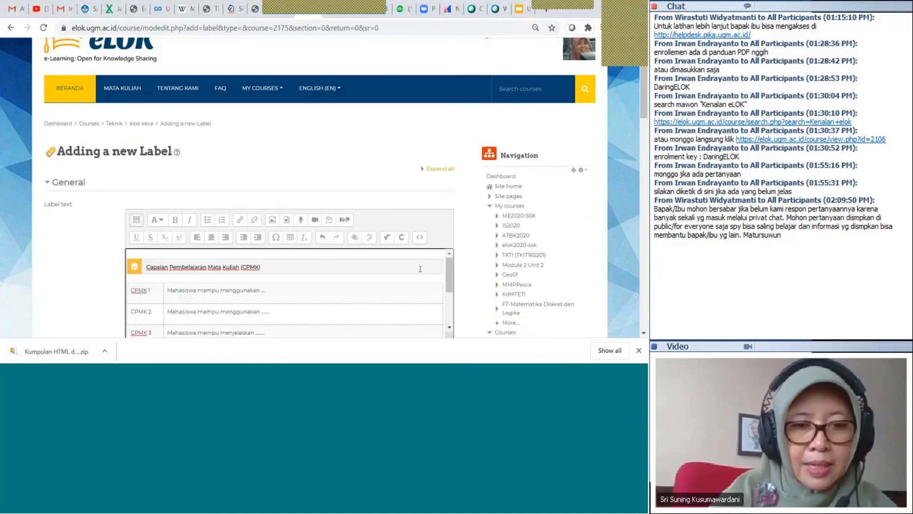
# Edit CPMK 1 to read 'Mahasiswa mampu menggunakan perangkat komunikasi.'
pyautogui.click(421, 269)
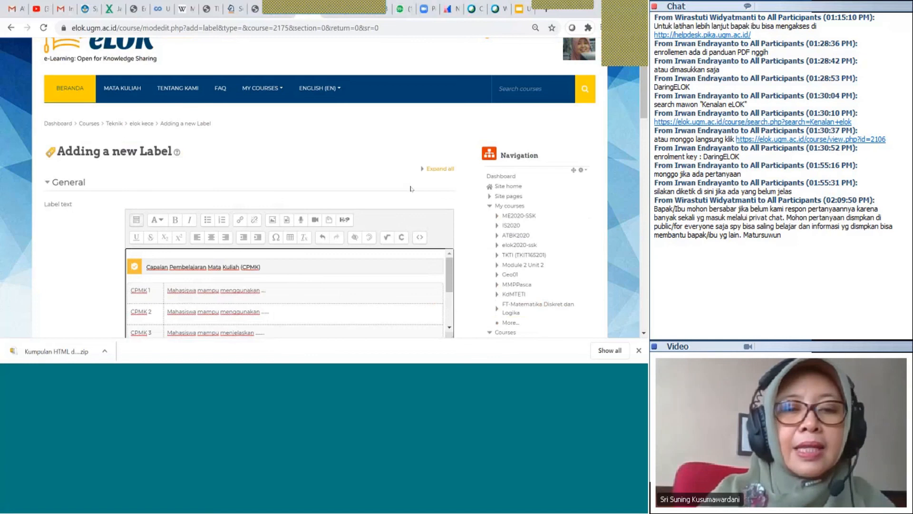
pyautogui.scroll(-2, 410, 188)
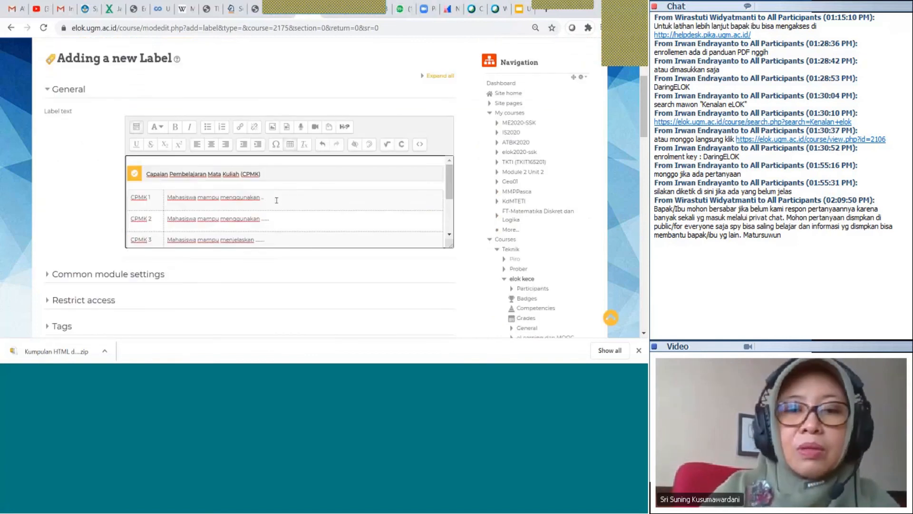
pyautogui.press('BackSpace')
pyautogui.press('BackSpace')
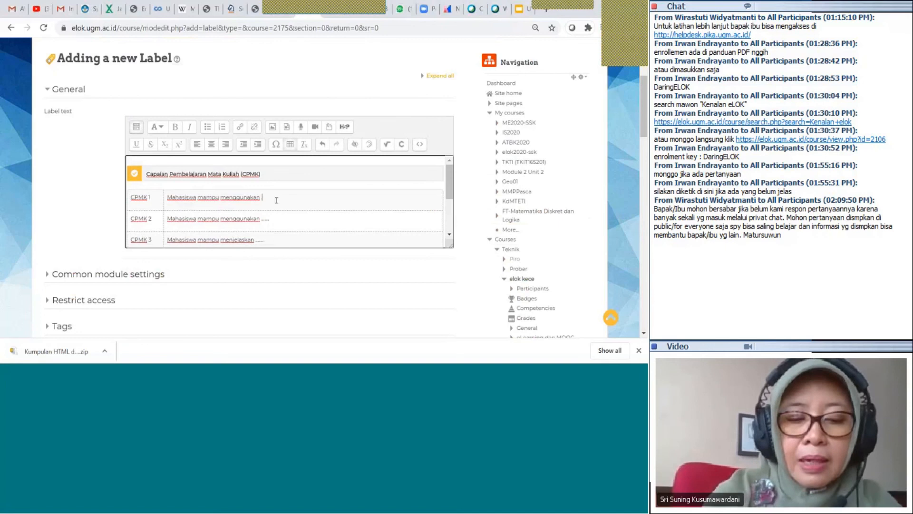
pyautogui.write('perangkat')
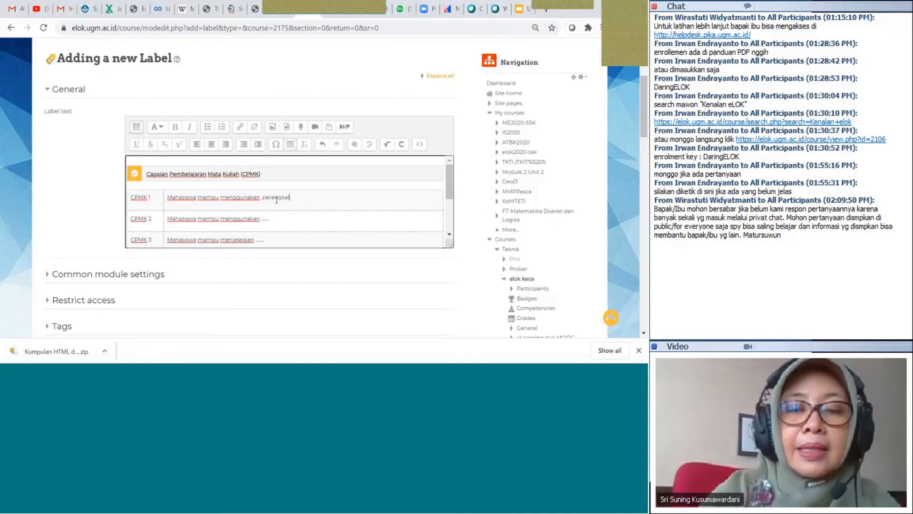
pyautogui.write(' di')
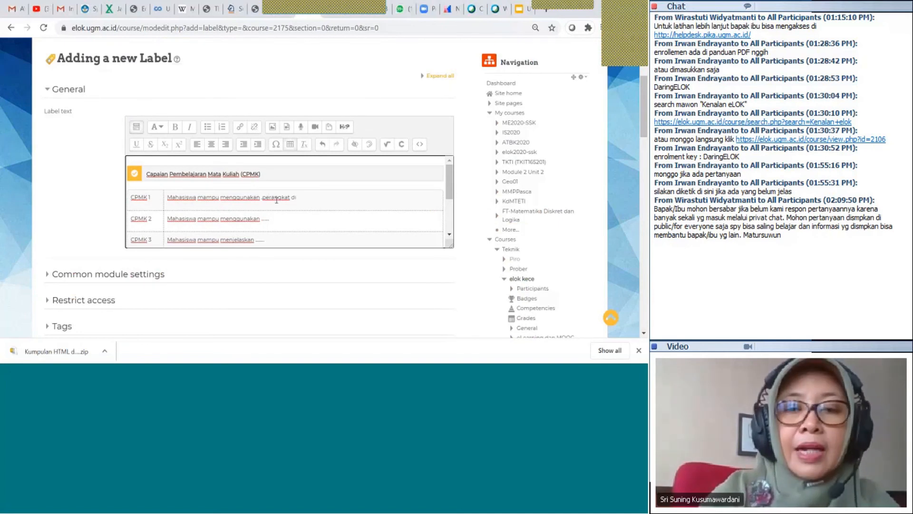
pyautogui.press('BackSpace')
pyautogui.press('BackSpace')
pyautogui.write('komunikasi')
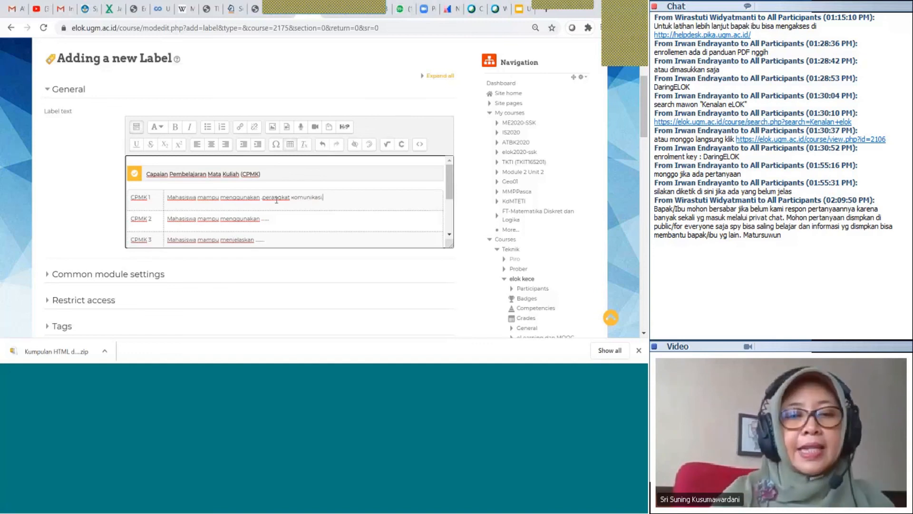
pyautogui.scroll(-3, 276, 201)
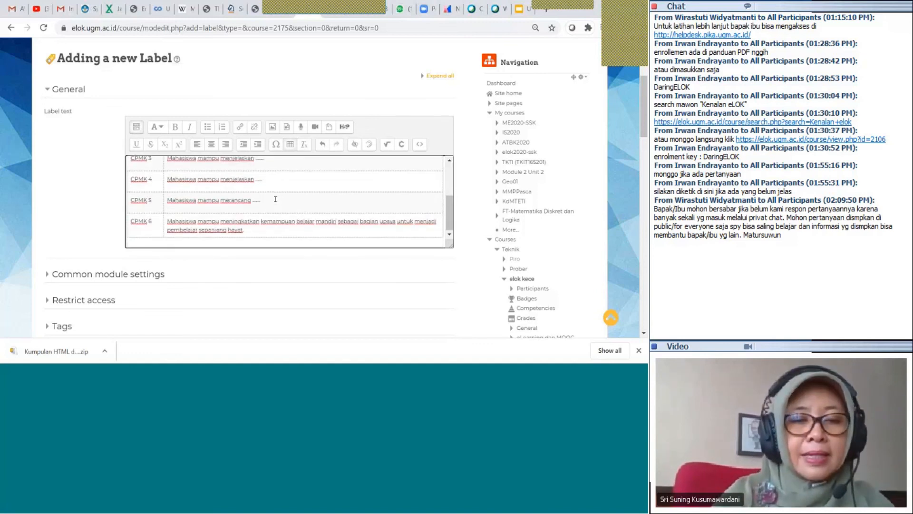
pyautogui.scroll(-3, 212, 277)
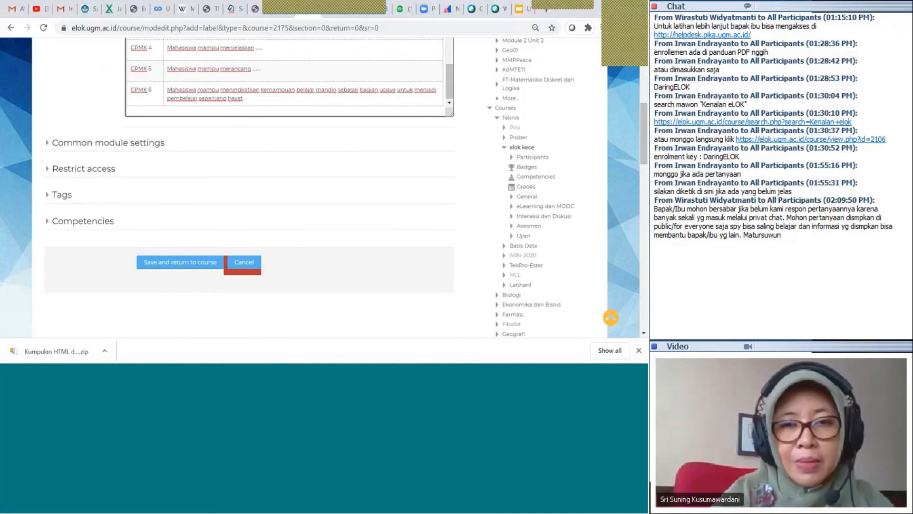
pyautogui.scroll(5, 376, 95)
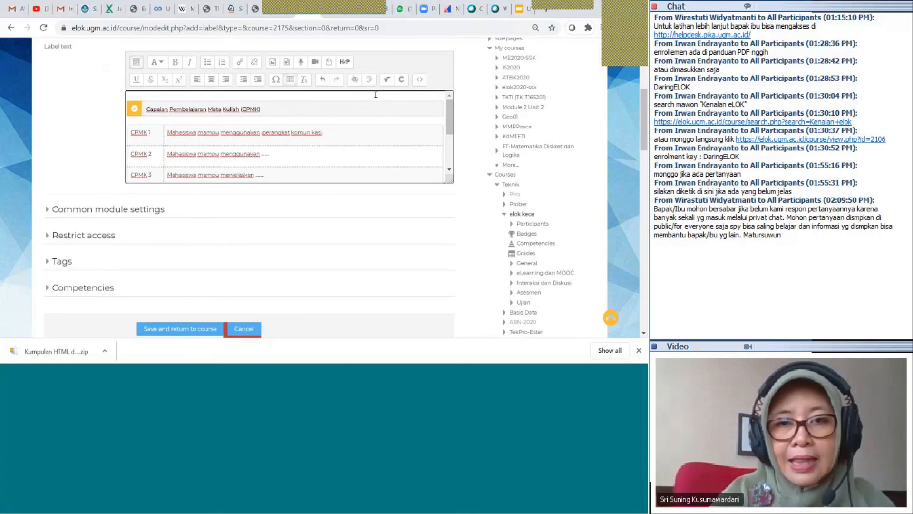
# Review the label's HTML source, then save the CPMK table label and return to the course
pyautogui.click(419, 80)
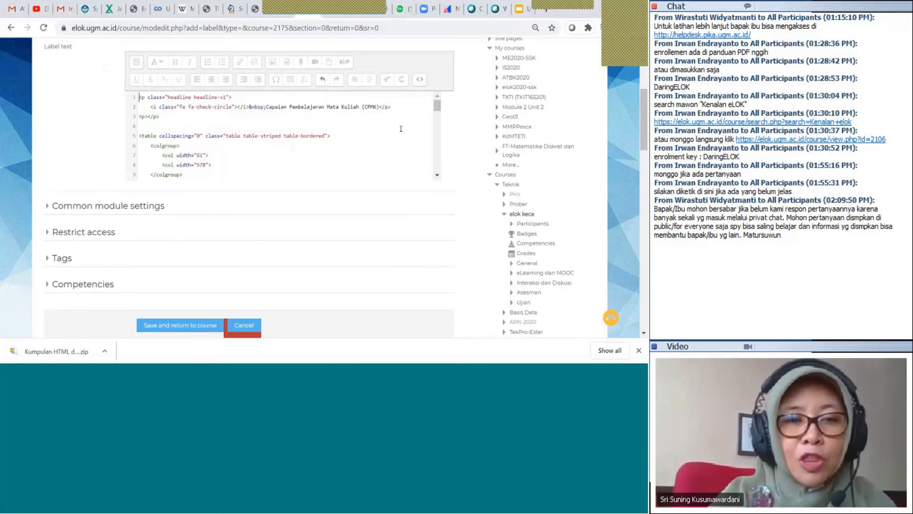
pyautogui.scroll(-9, 401, 128)
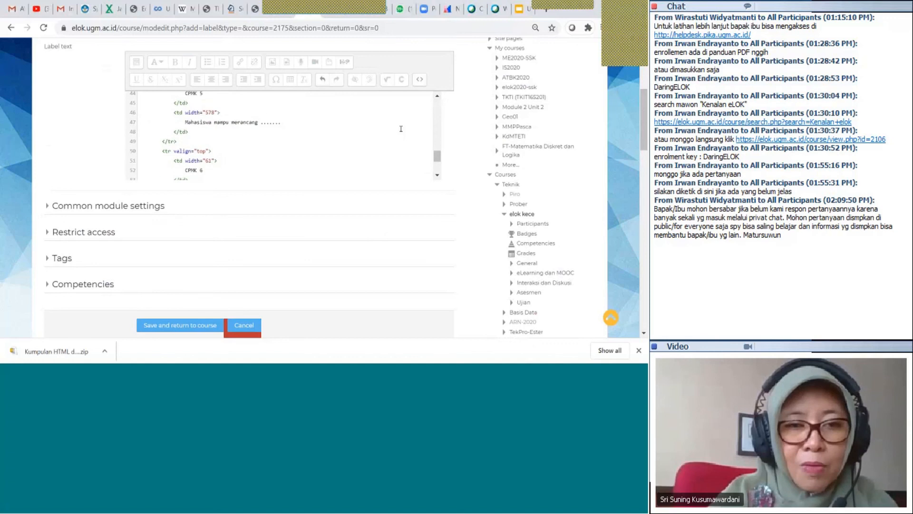
pyautogui.scroll(-3, 400, 128)
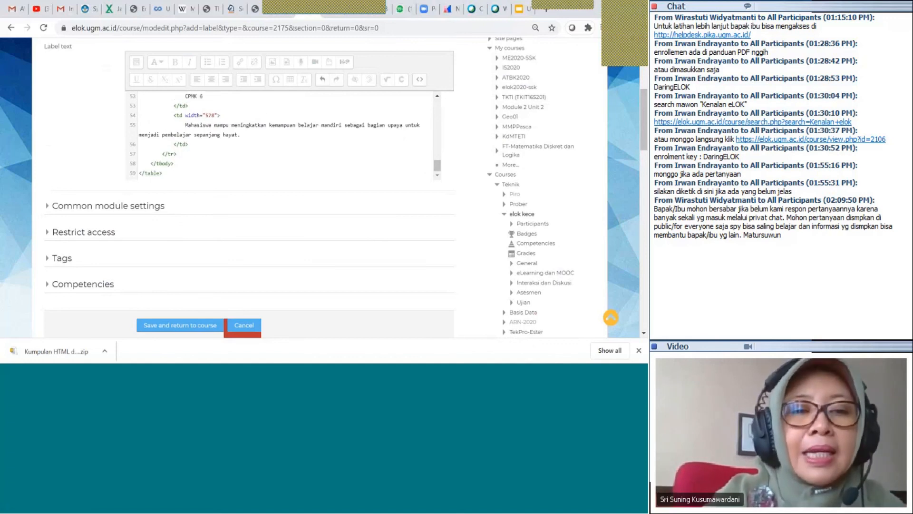
pyautogui.scroll(1, 204, 146)
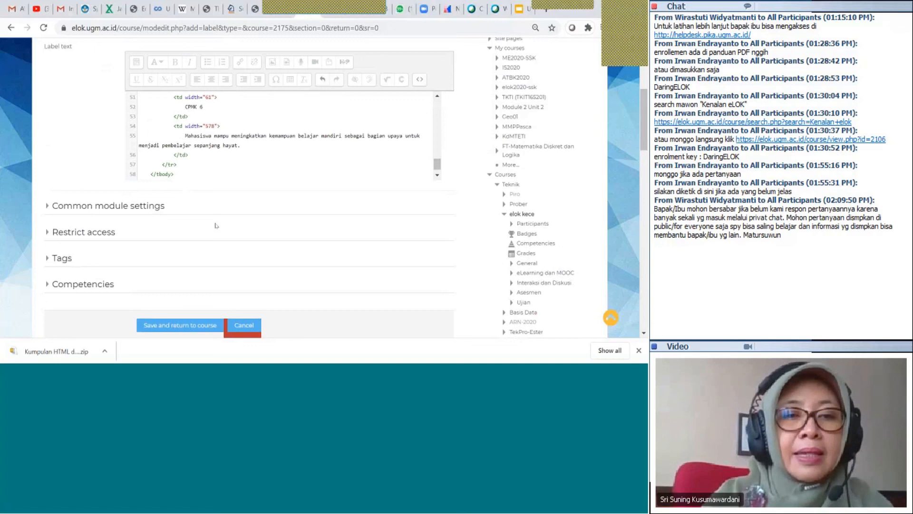
pyautogui.click(179, 325)
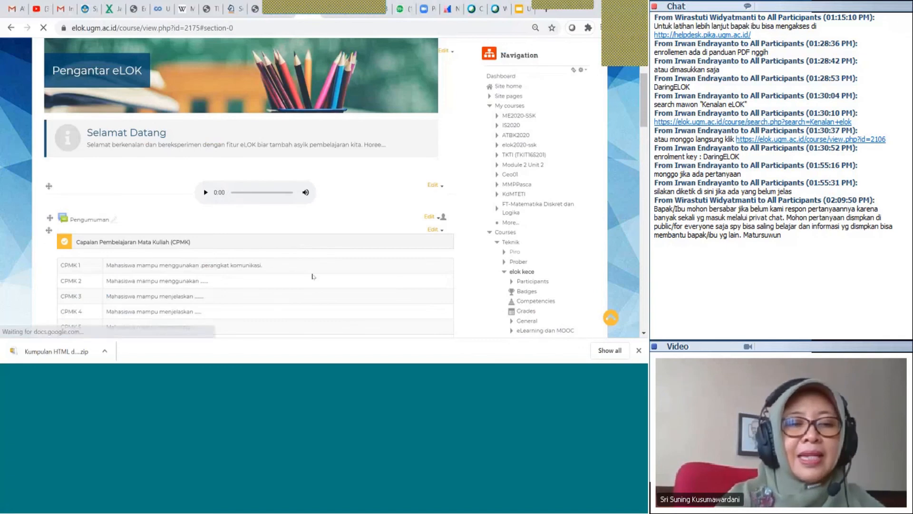
# Scroll down the elok kece course page past the CPMK 1–6 table toward the Administration block
pyautogui.scroll(-2, 313, 276)
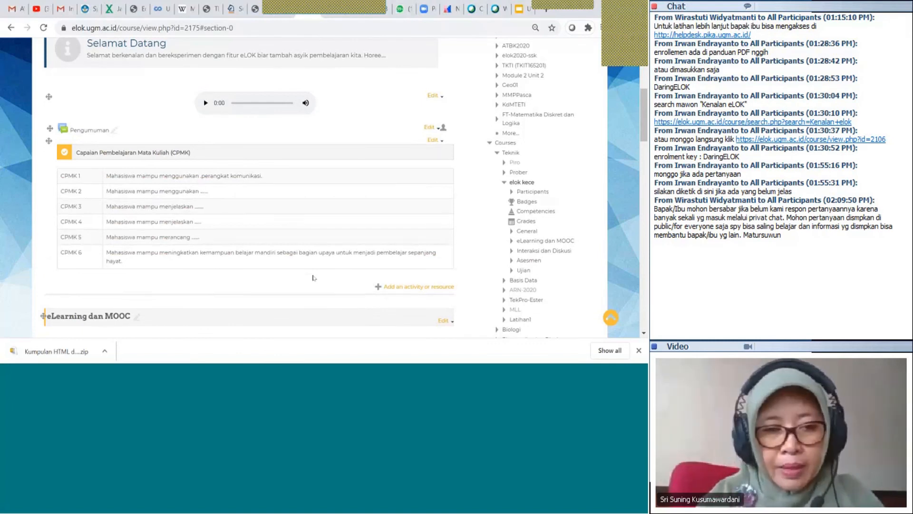
pyautogui.scroll(-5, 313, 278)
pyautogui.scroll(-6, 313, 278)
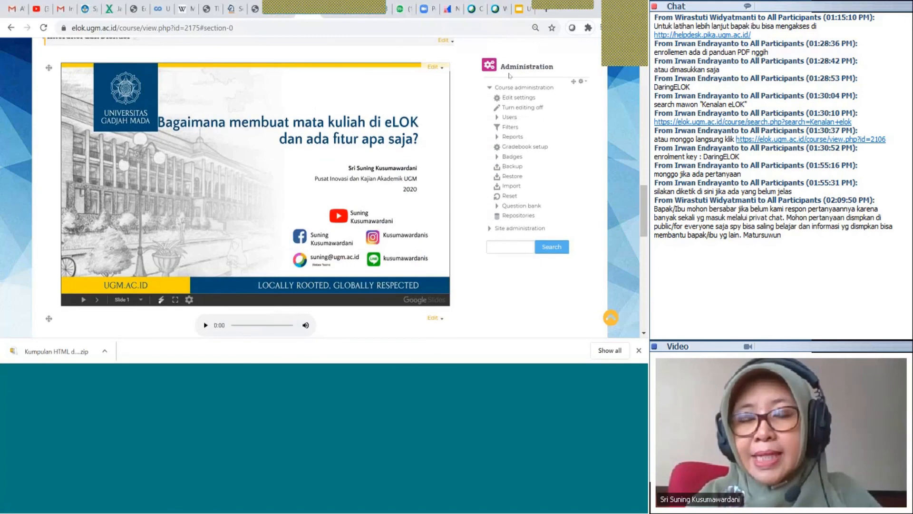
# Go to Enrolment methods under Course administration > Users
pyautogui.click(510, 117)
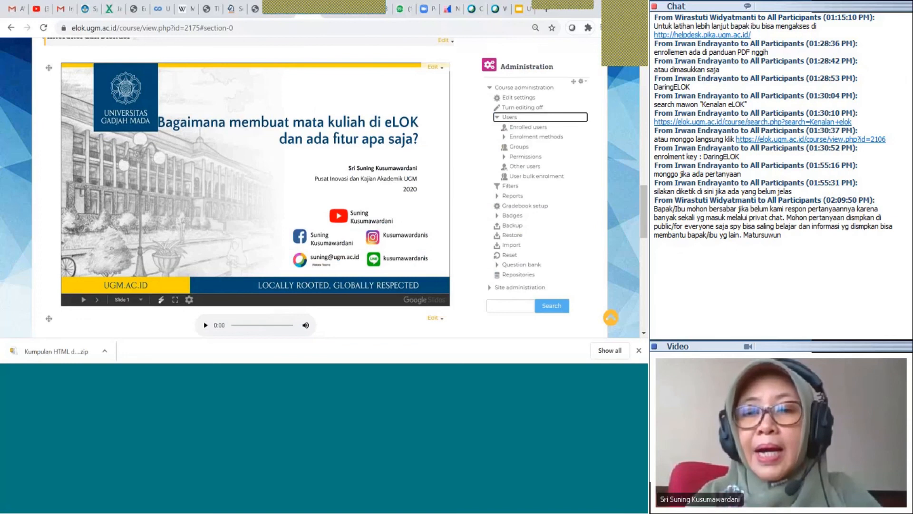
pyautogui.click(520, 139)
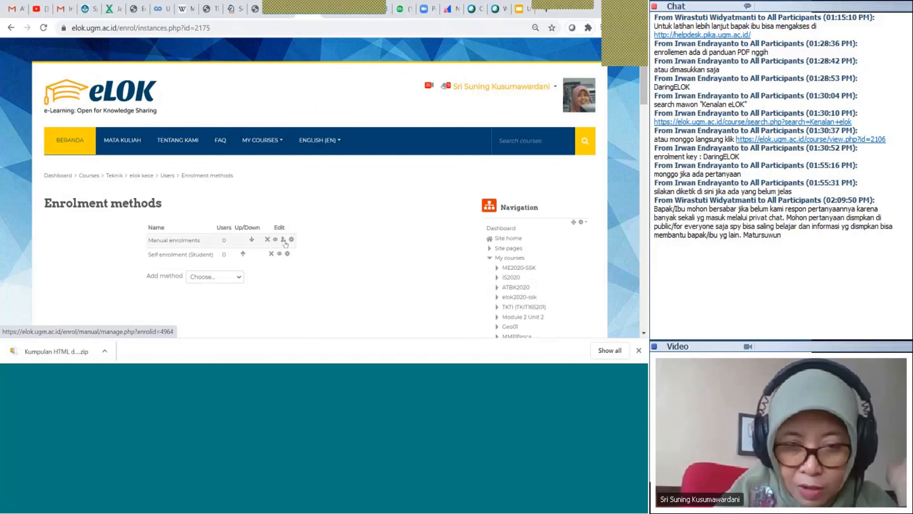
# Search the not-enrolled users and manually enrol the first matching user as Teacher
pyautogui.click(283, 240)
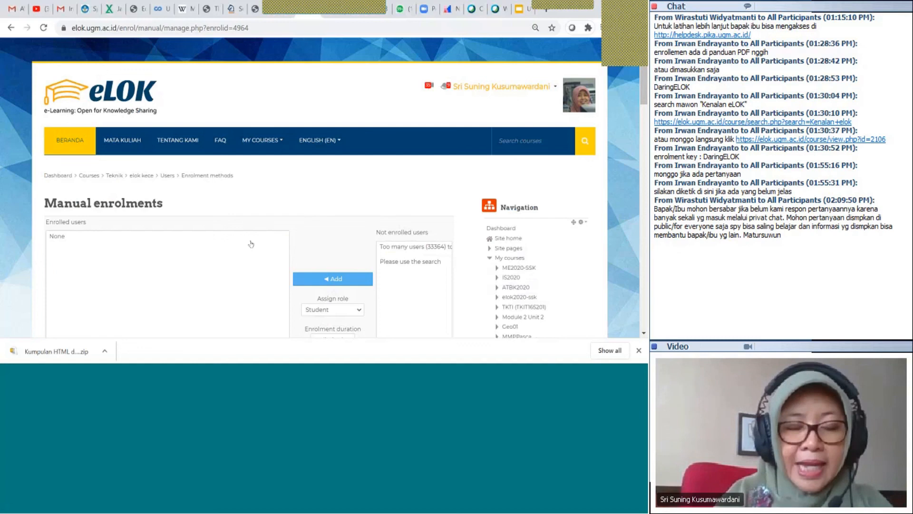
pyautogui.scroll(-2, 375, 203)
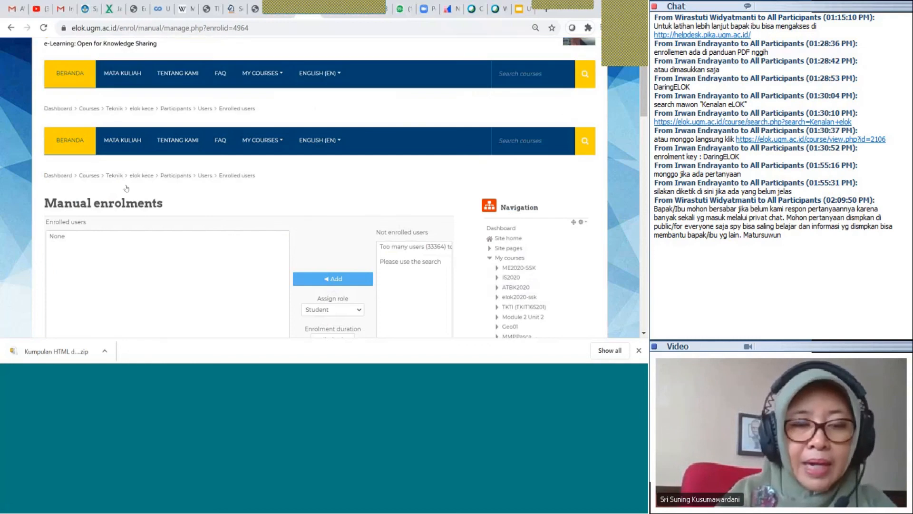
pyautogui.scroll(-2, 333, 214)
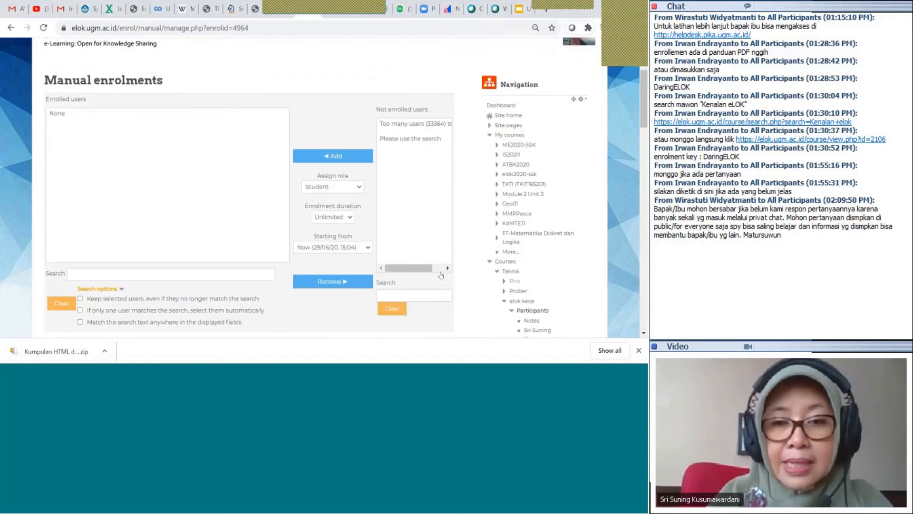
pyautogui.click(436, 284)
pyautogui.write('suning')
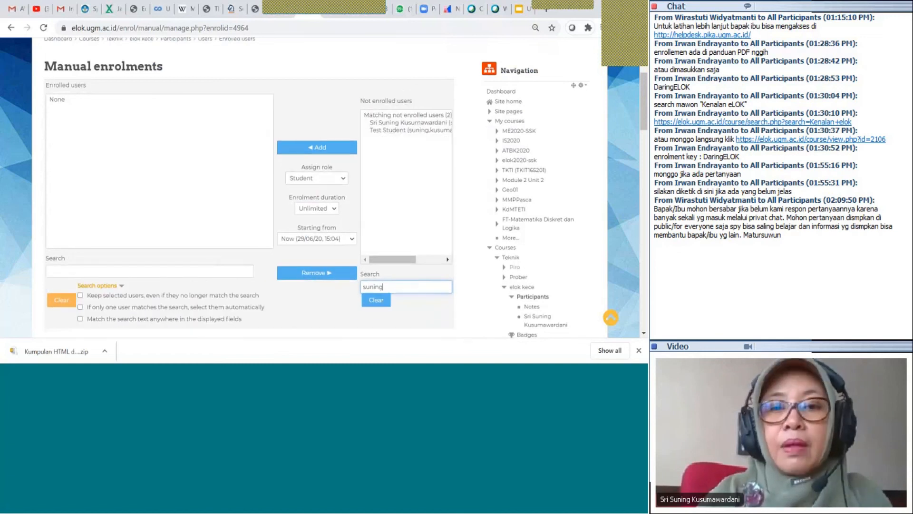
pyautogui.click(416, 123)
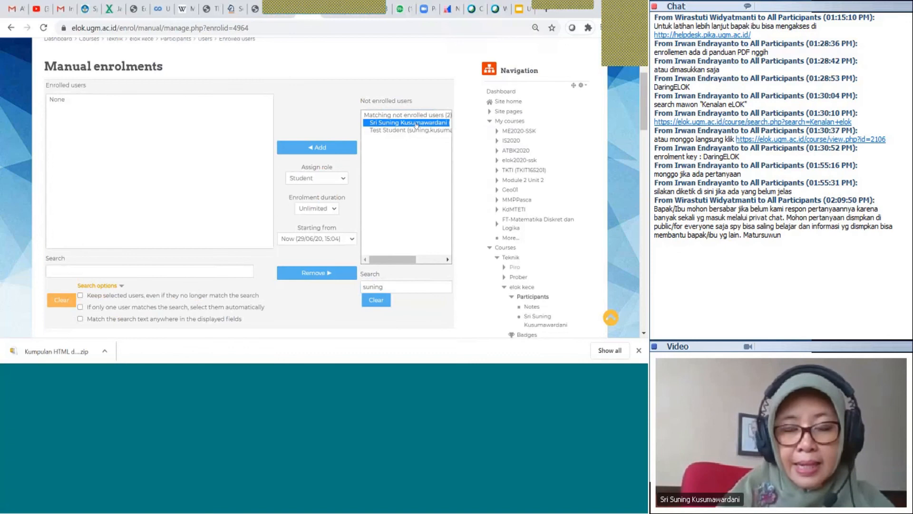
pyautogui.click(311, 181)
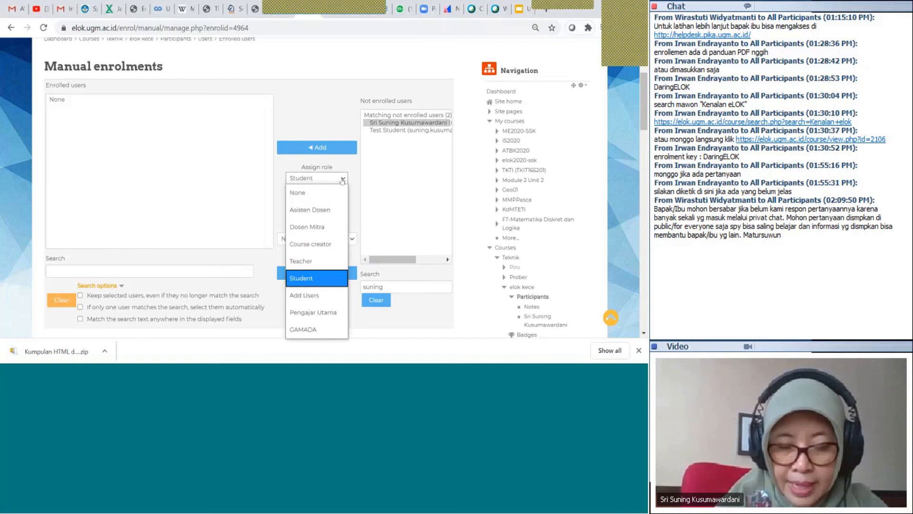
pyautogui.click(329, 261)
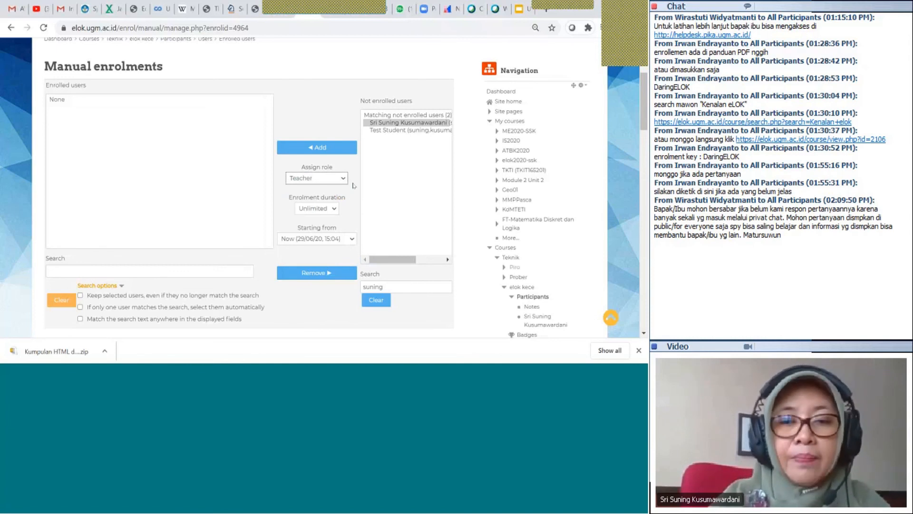
pyautogui.click(319, 148)
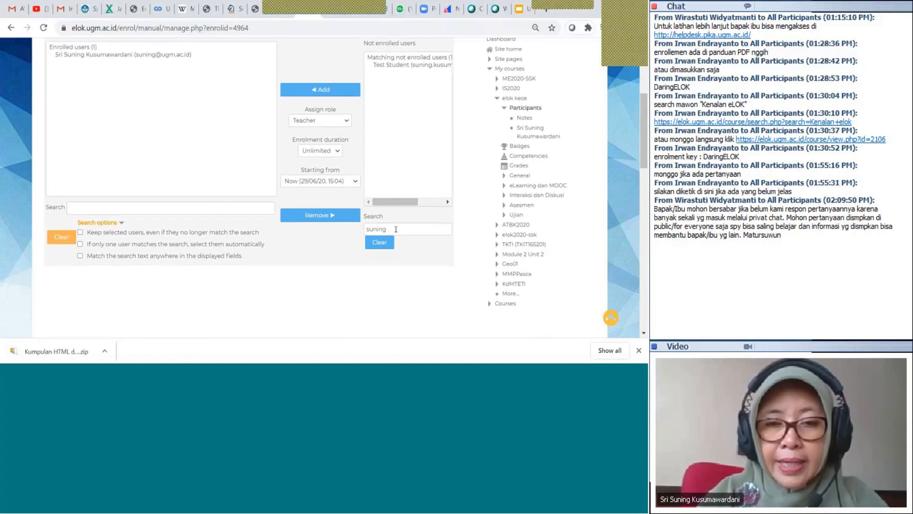
# Search for a second user and enrol them with the Dosen Mitra role
pyautogui.doubleClick(395, 229)
pyautogui.press('BackSpace')
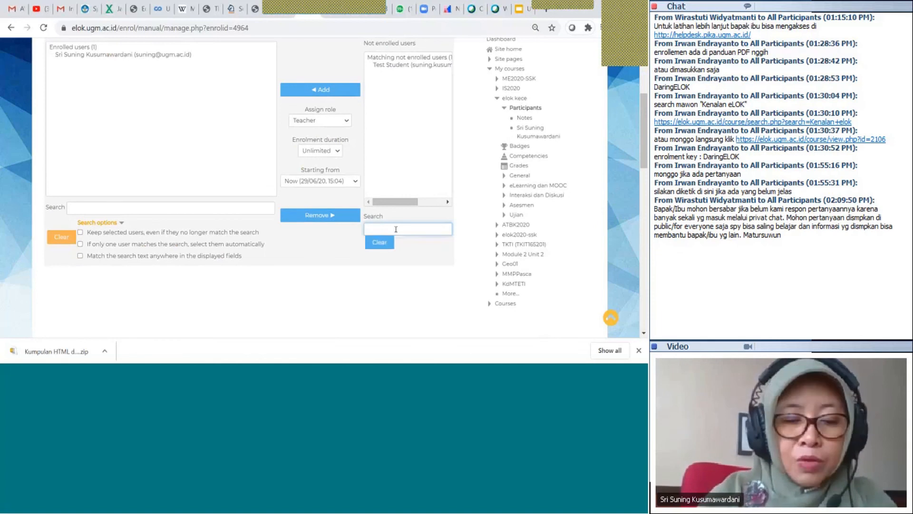
pyautogui.write('ss')
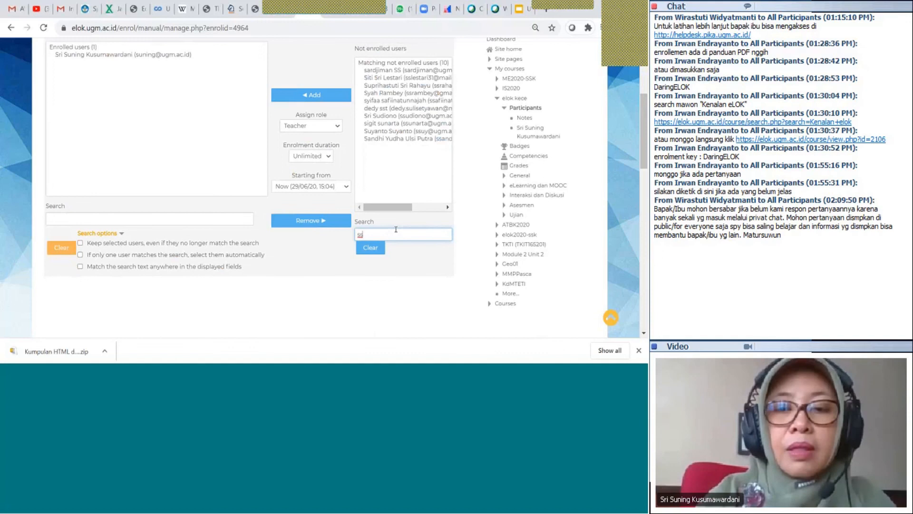
pyautogui.press('BackSpace')
pyautogui.press('BackSpace')
pyautogui.write('ww')
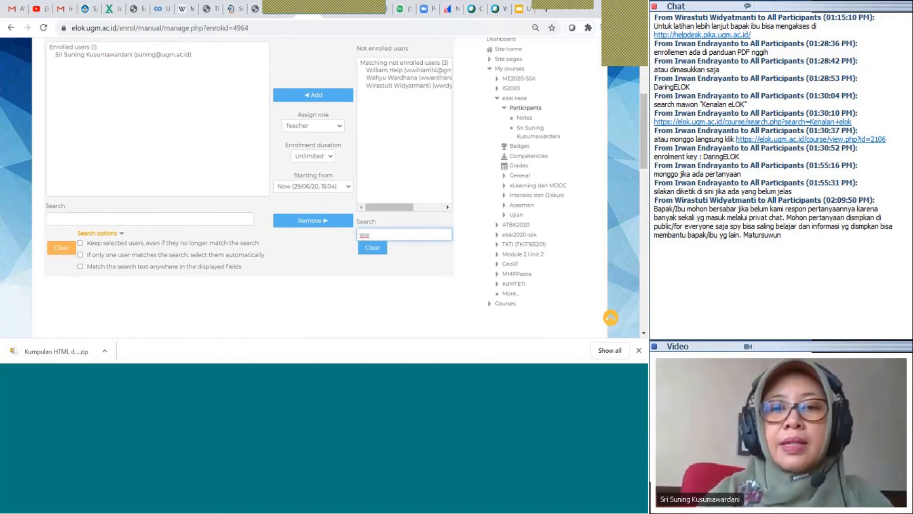
pyautogui.click(421, 86)
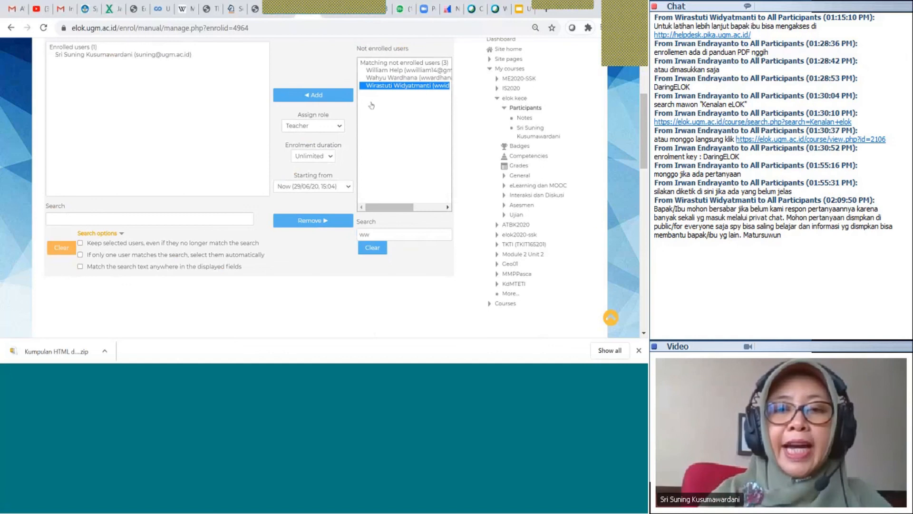
pyautogui.click(339, 127)
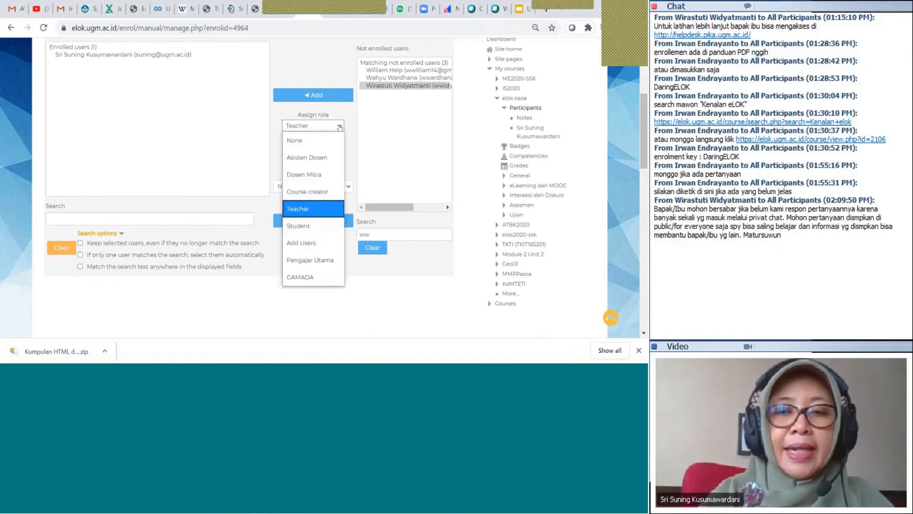
pyautogui.click(312, 177)
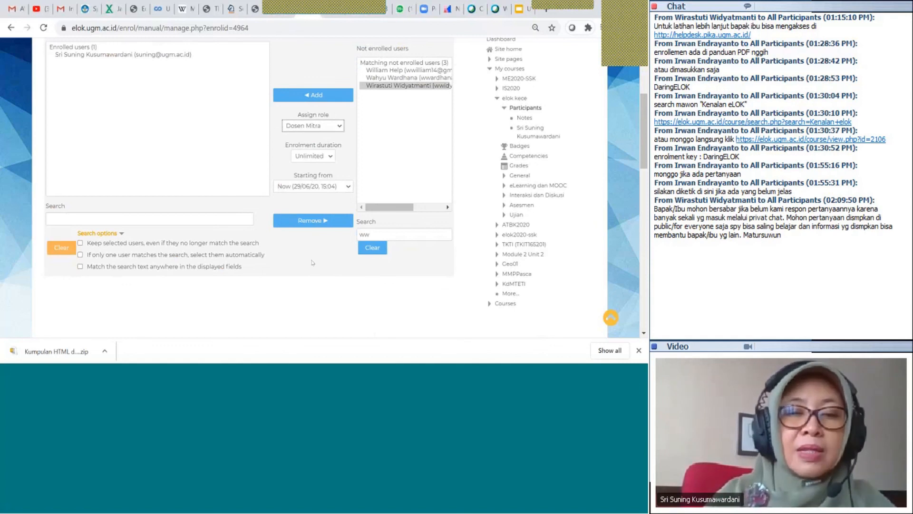
pyautogui.scroll(1, 312, 262)
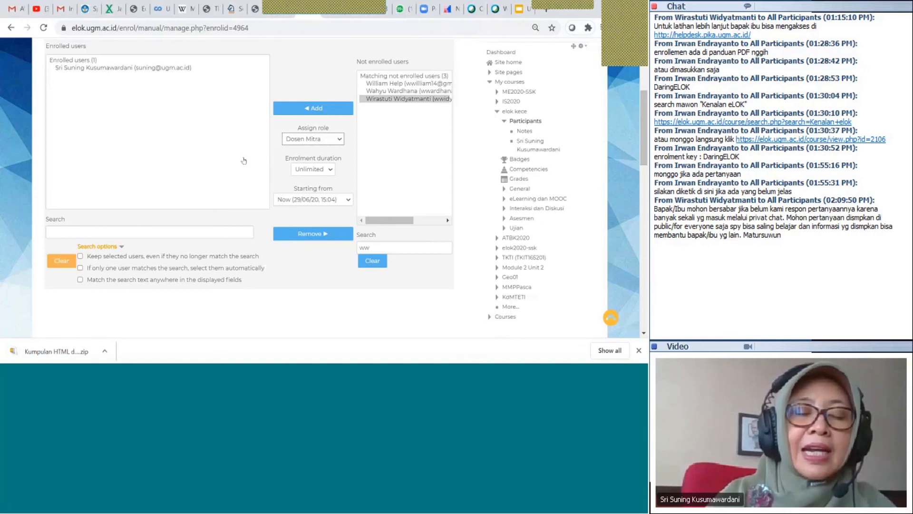
pyautogui.scroll(1, 244, 161)
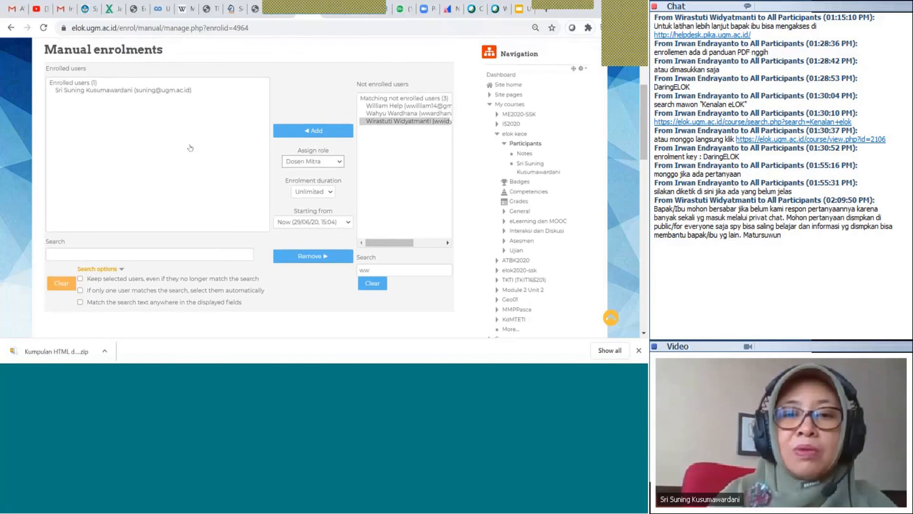
pyautogui.click(333, 132)
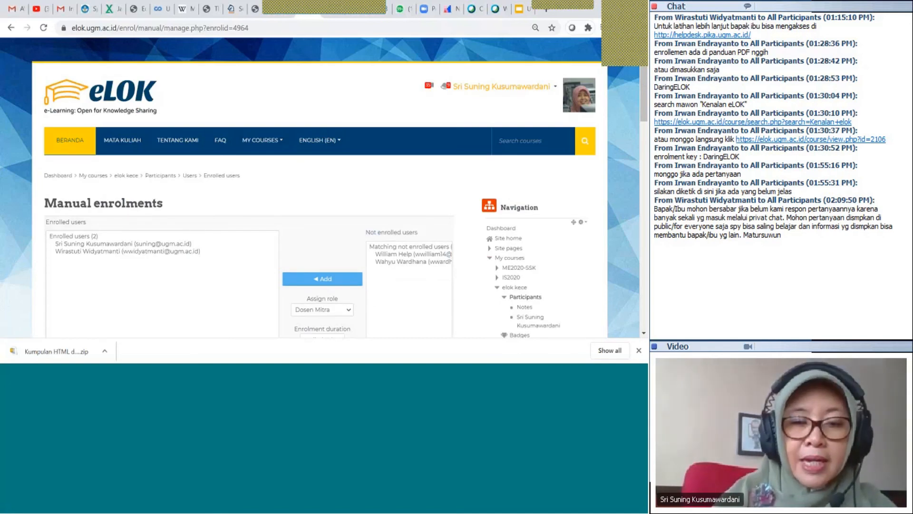
pyautogui.scroll(-1, 221, 263)
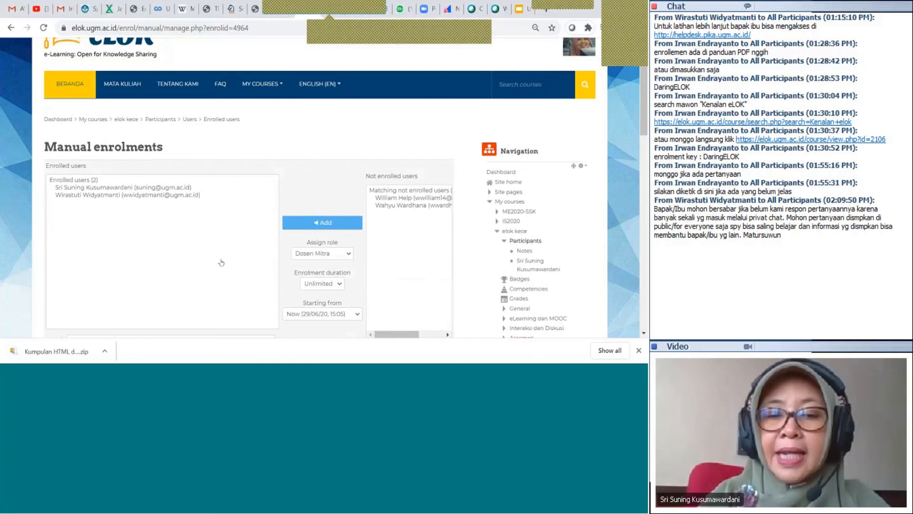
# Search for another user and enrol them with the Asisten Dosen role
pyautogui.scroll(-2, 221, 262)
pyautogui.click(390, 259)
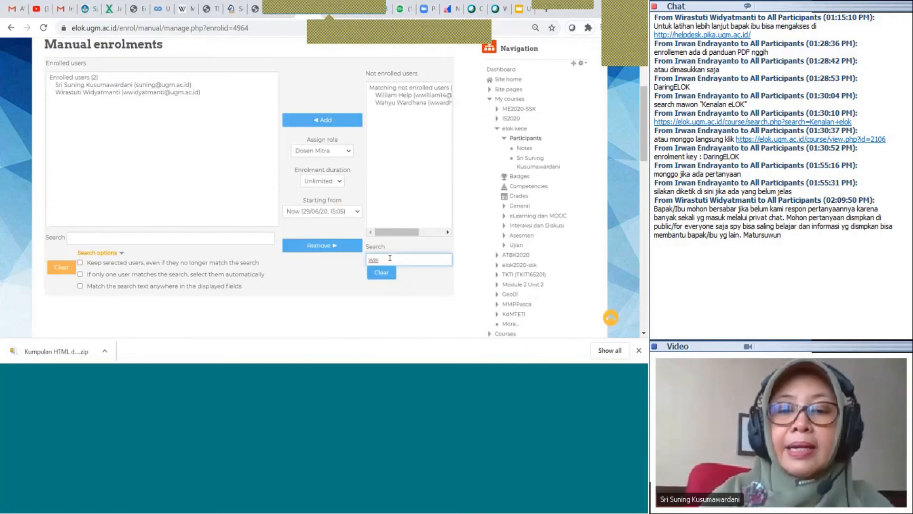
pyautogui.press('BackSpace')
pyautogui.press('BackSpace')
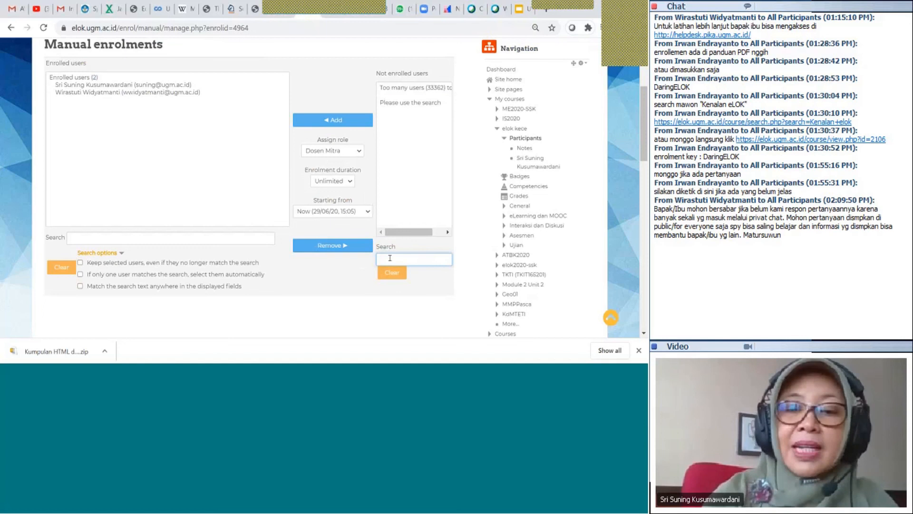
pyautogui.write('i')
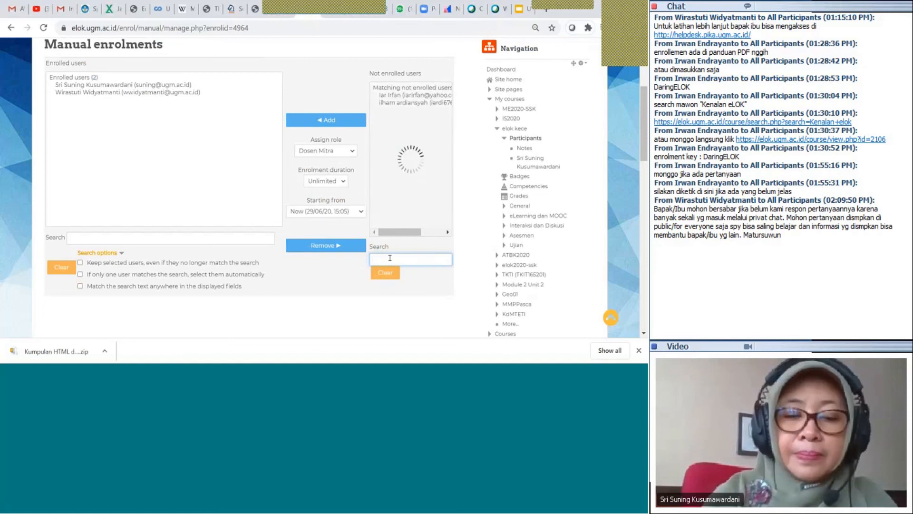
pyautogui.write('rwan')
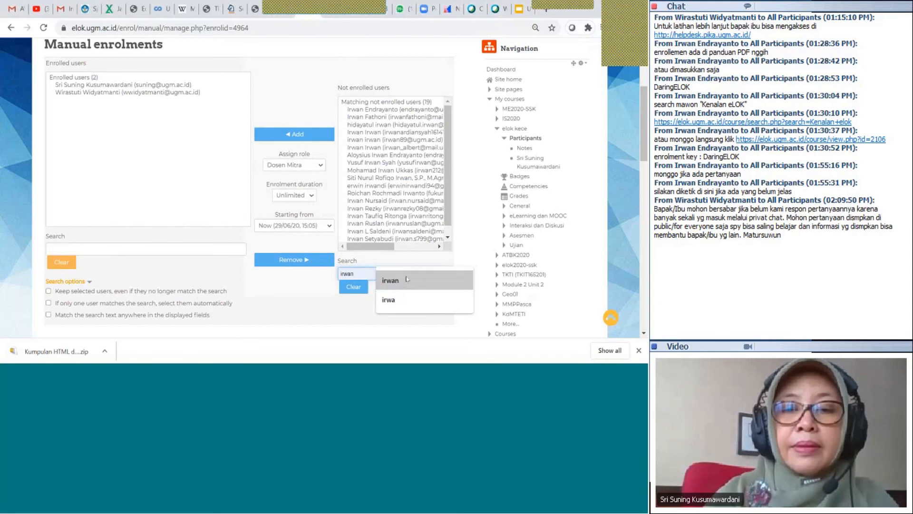
pyautogui.click(407, 279)
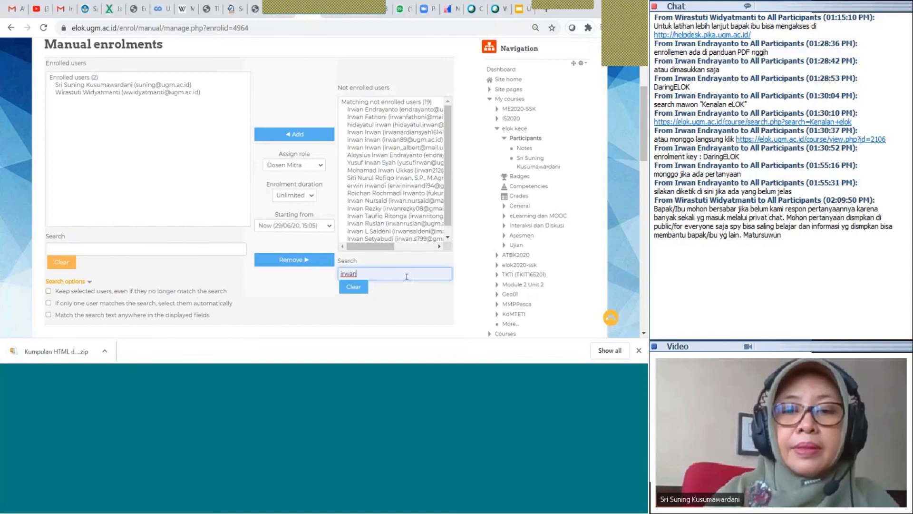
pyautogui.click(319, 166)
pyautogui.click(309, 196)
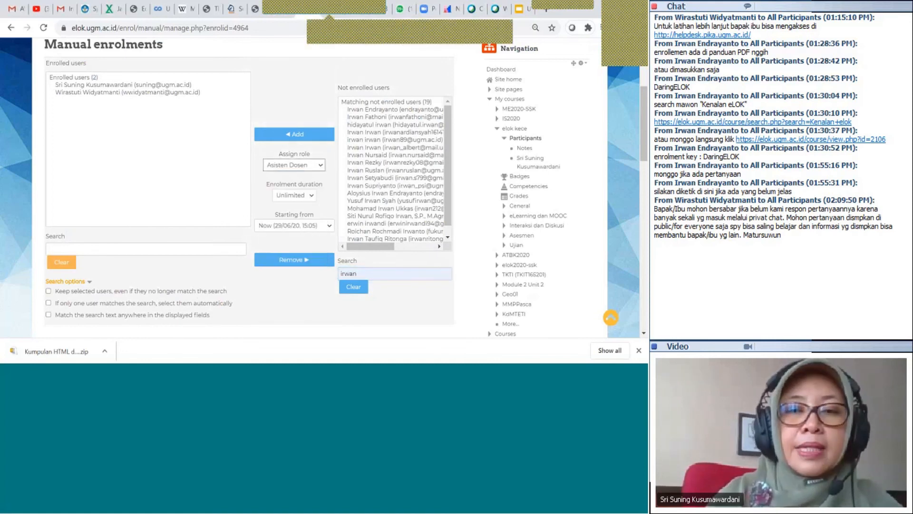
pyautogui.click(314, 136)
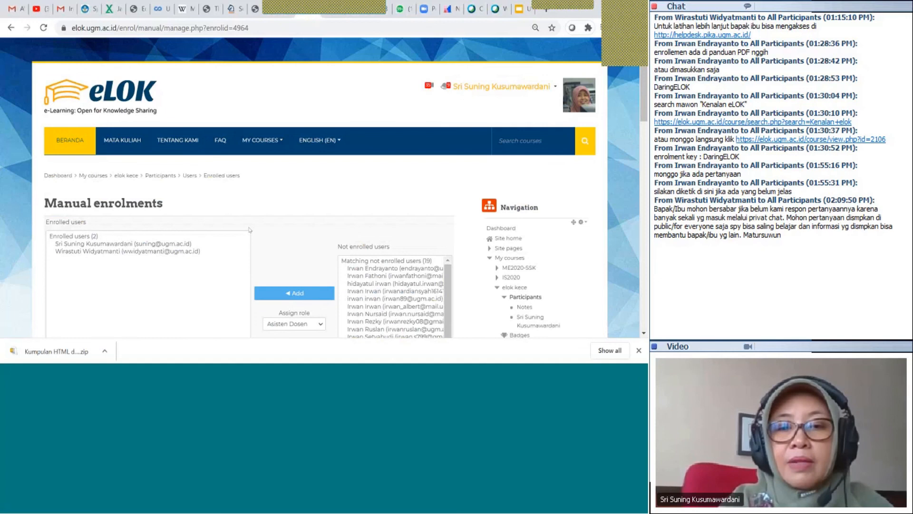
# Add one more not-enrolled user to the course and review the enrolled users list
pyautogui.scroll(-1, 249, 230)
pyautogui.click(383, 218)
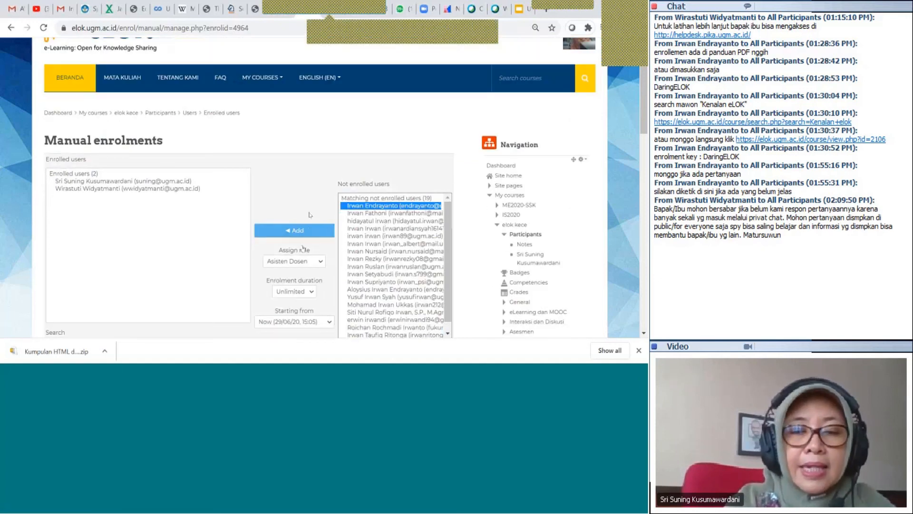
pyautogui.click(309, 231)
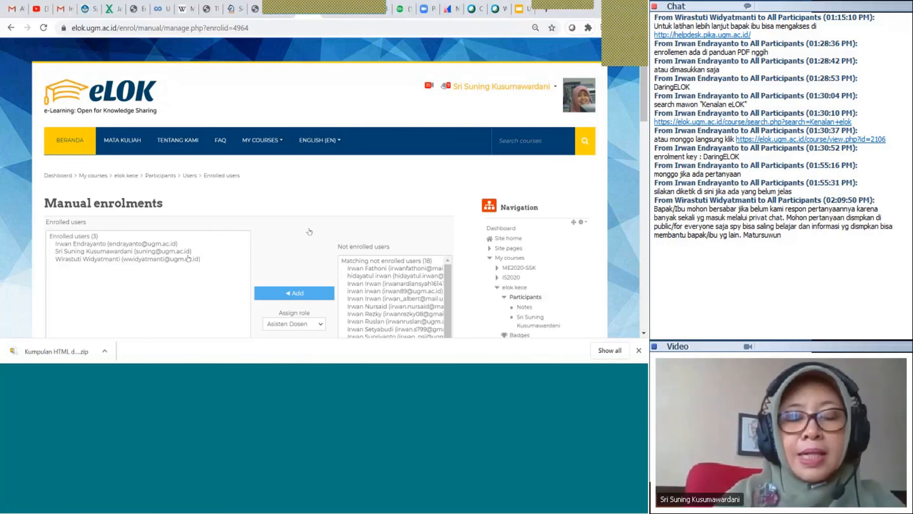
pyautogui.scroll(-5, 309, 232)
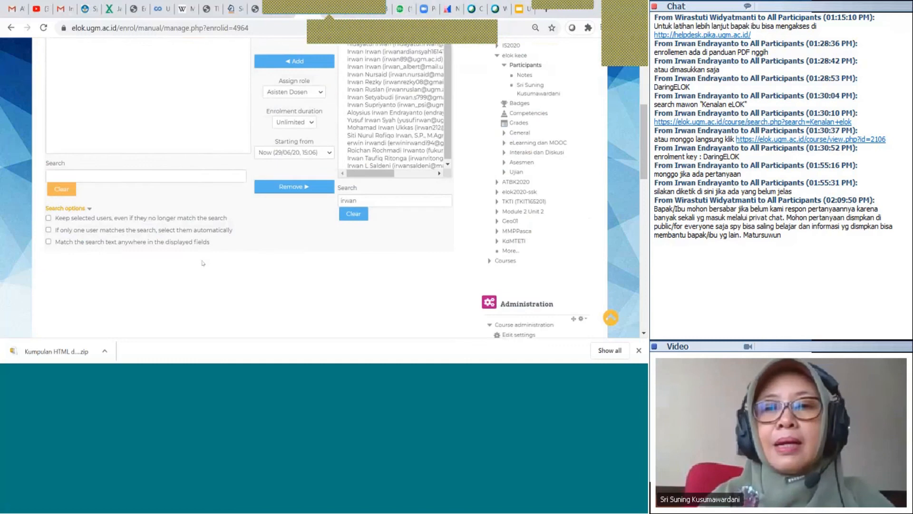
pyautogui.scroll(5, 203, 263)
pyautogui.scroll(-2, 203, 263)
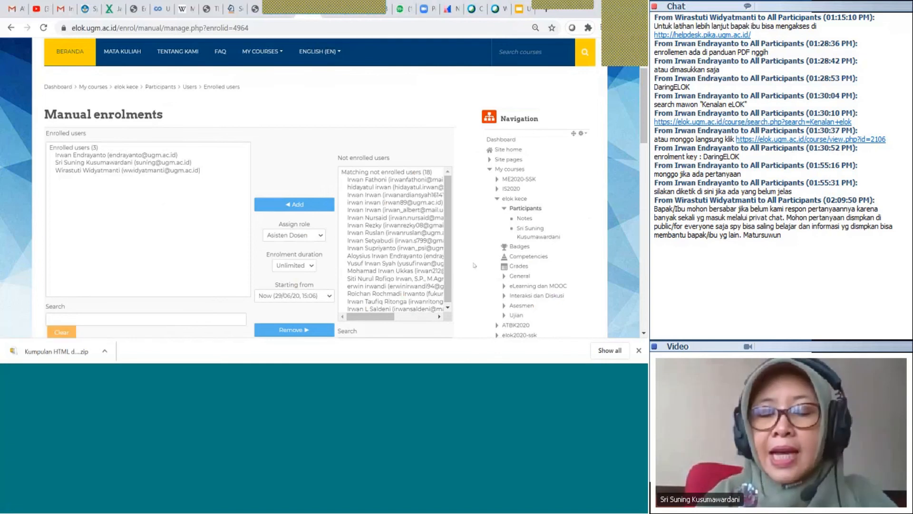
pyautogui.scroll(-6, 473, 265)
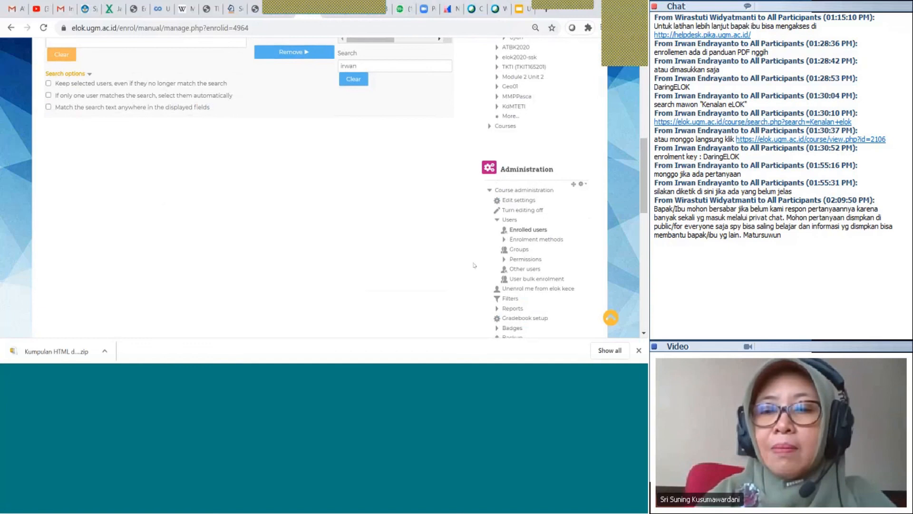
# Open the Self enrolment method's settings and set its custom instance name to Juni2020
pyautogui.click(536, 240)
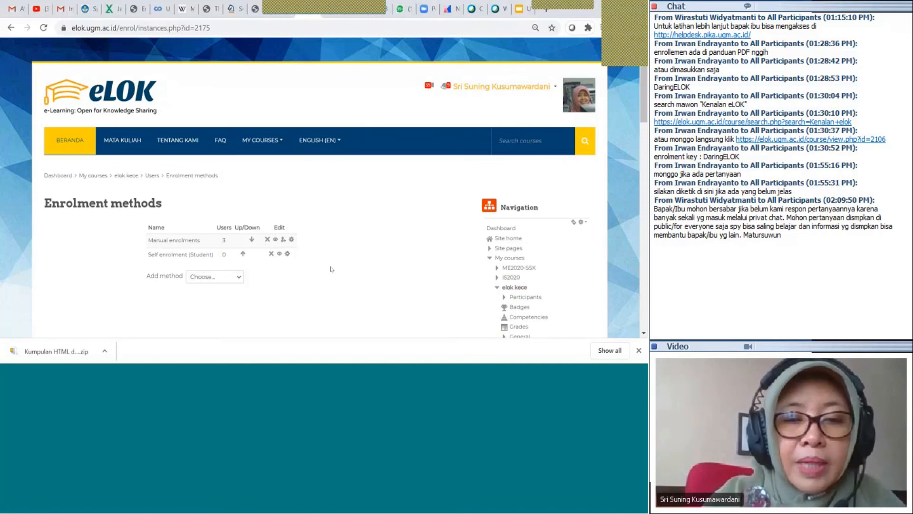
pyautogui.click(287, 254)
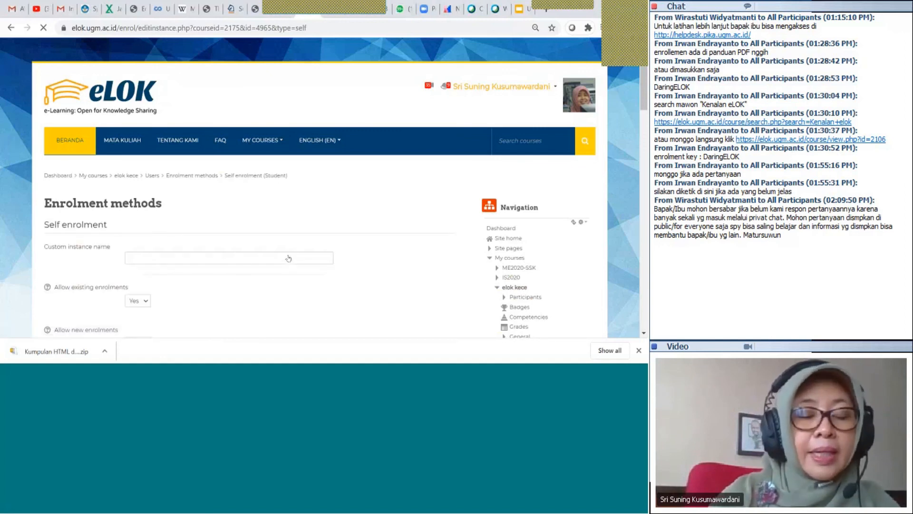
pyautogui.click(199, 257)
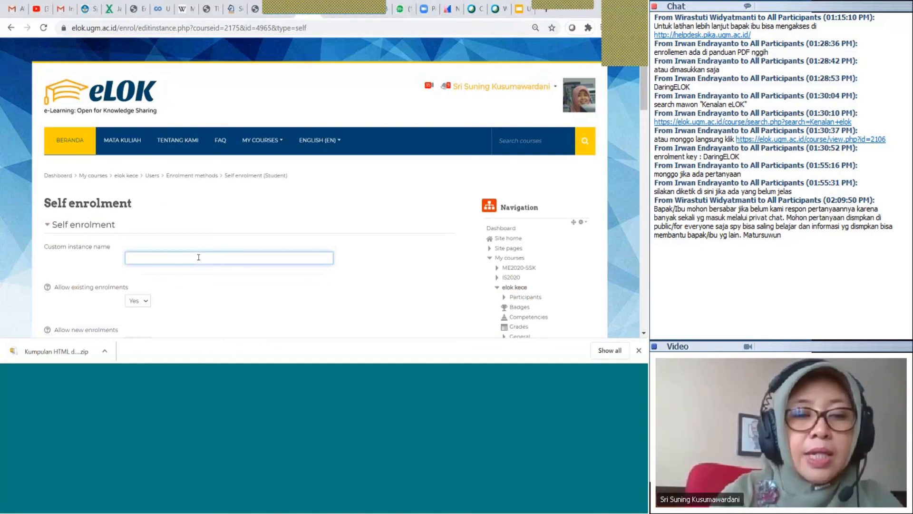
pyautogui.write('Juni20')
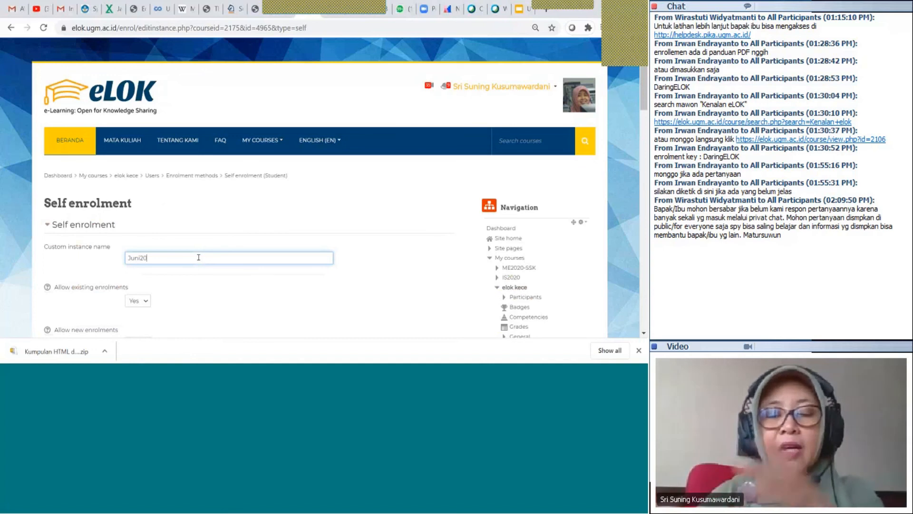
pyautogui.write('20')
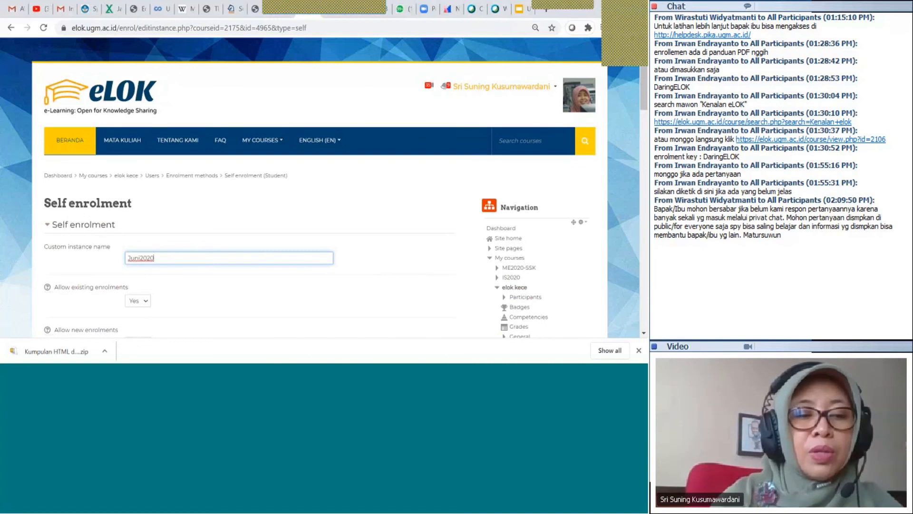
pyautogui.scroll(-2, 203, 260)
pyautogui.scroll(-3, 203, 259)
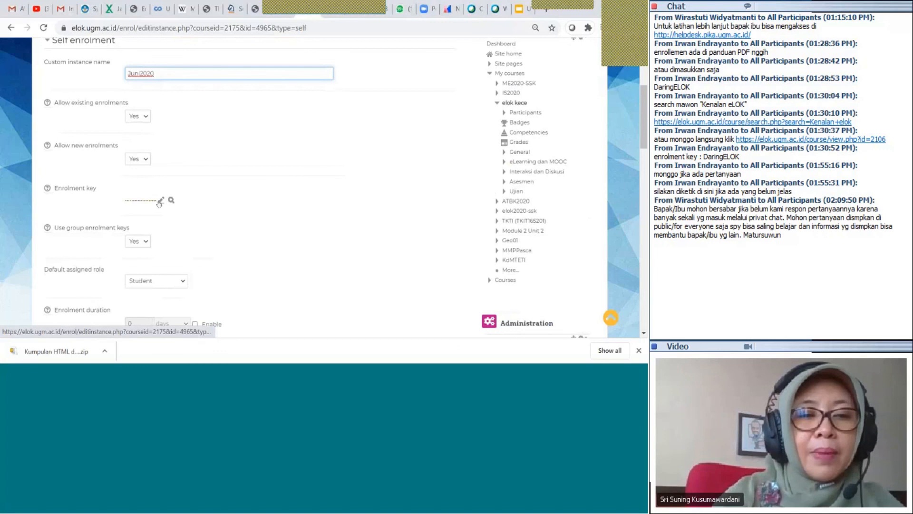
pyautogui.click(161, 201)
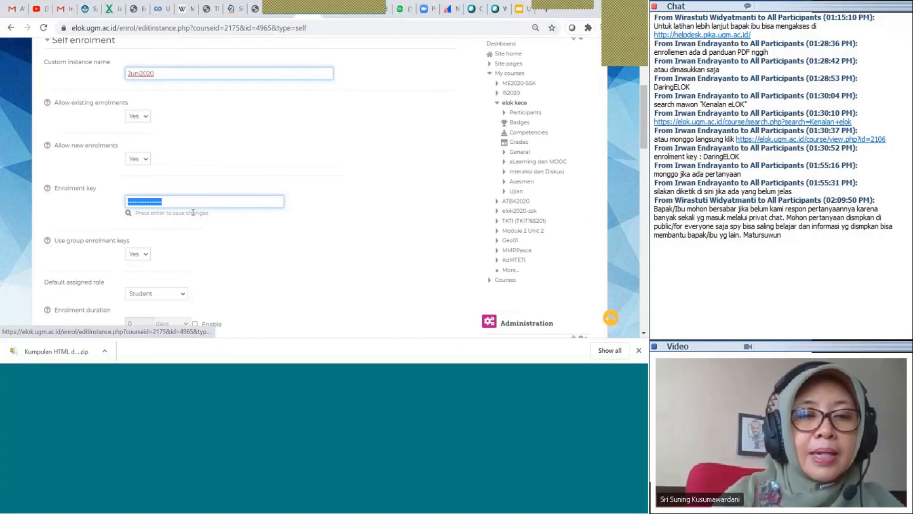
pyautogui.click(128, 213)
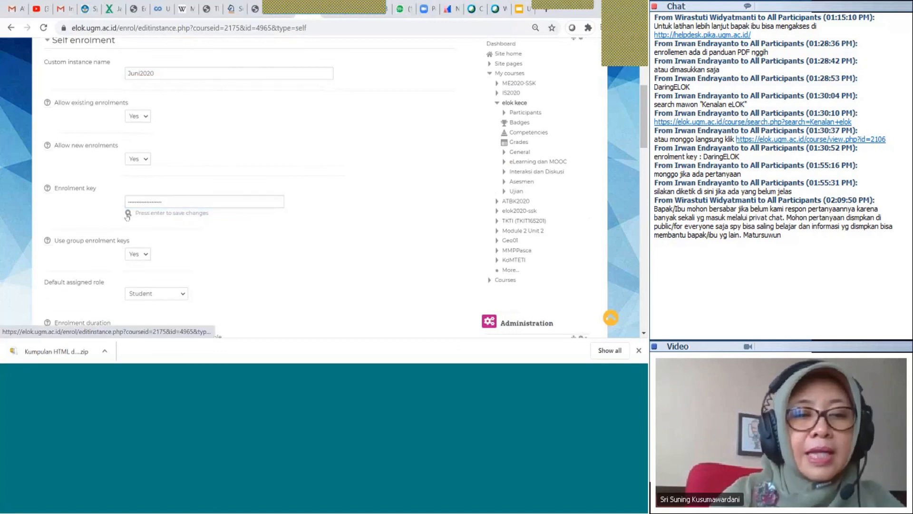
pyautogui.click(208, 202)
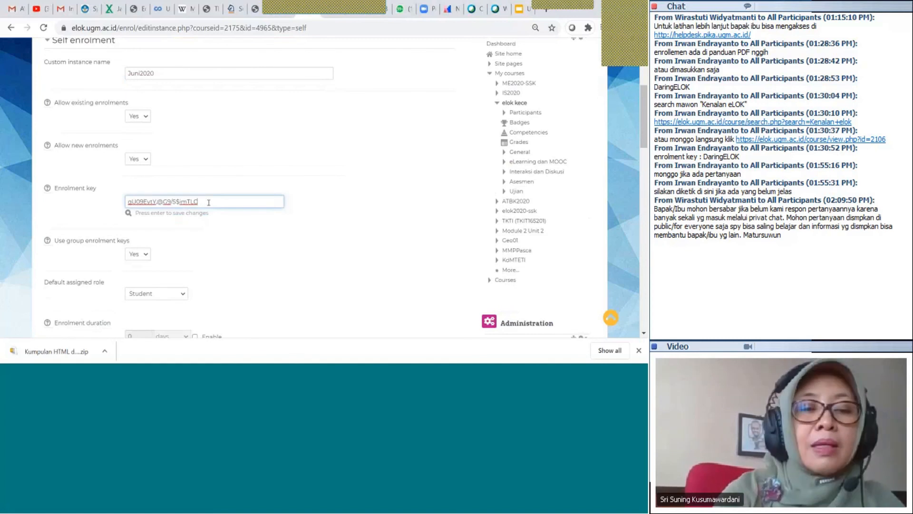
pyautogui.hotkey('ctrl', 'a')
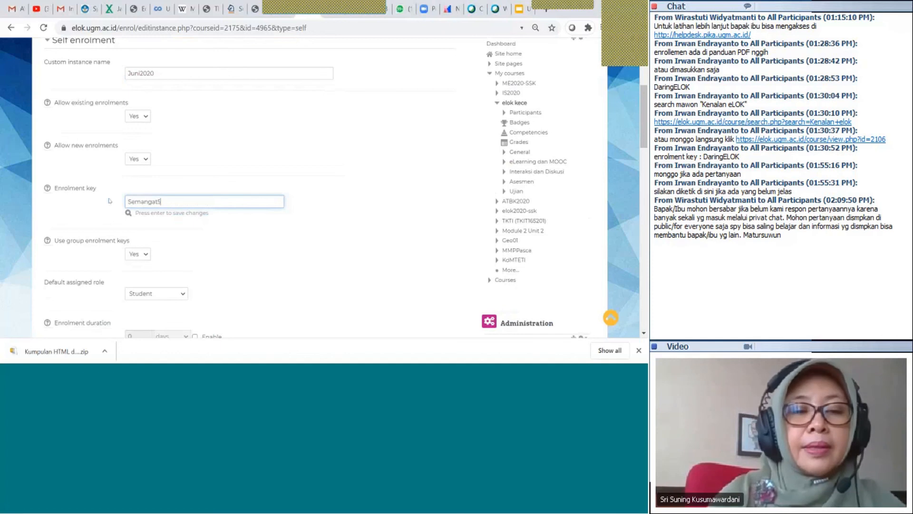
# Set the maximum number of enrolled users to 100
pyautogui.scroll(-2, 202, 243)
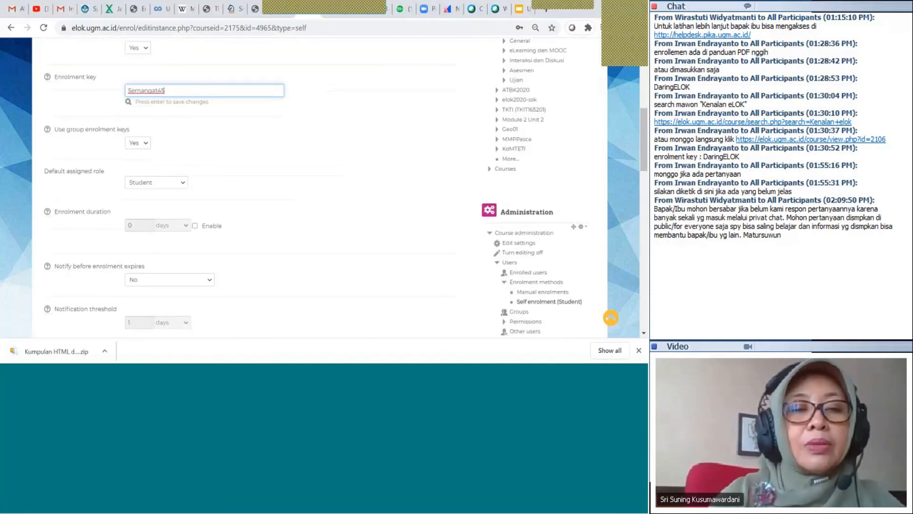
pyautogui.scroll(-1, 246, 206)
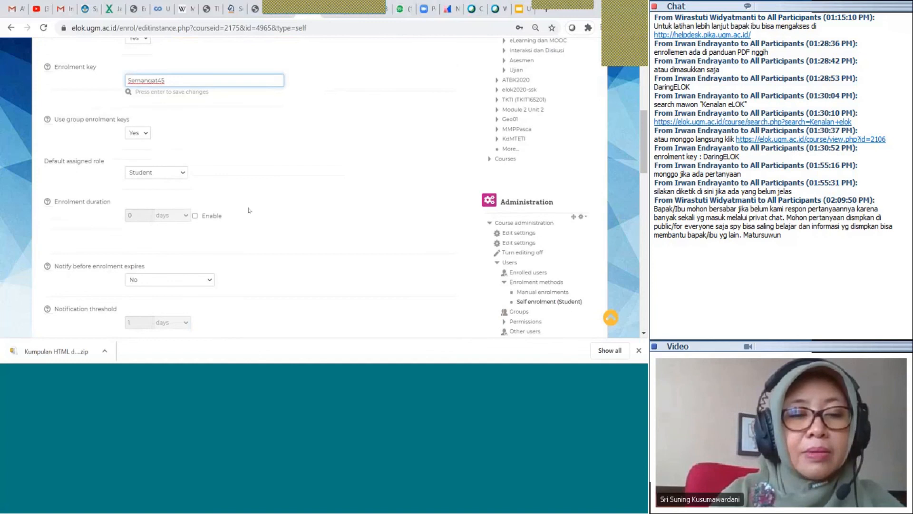
pyautogui.scroll(-2, 247, 206)
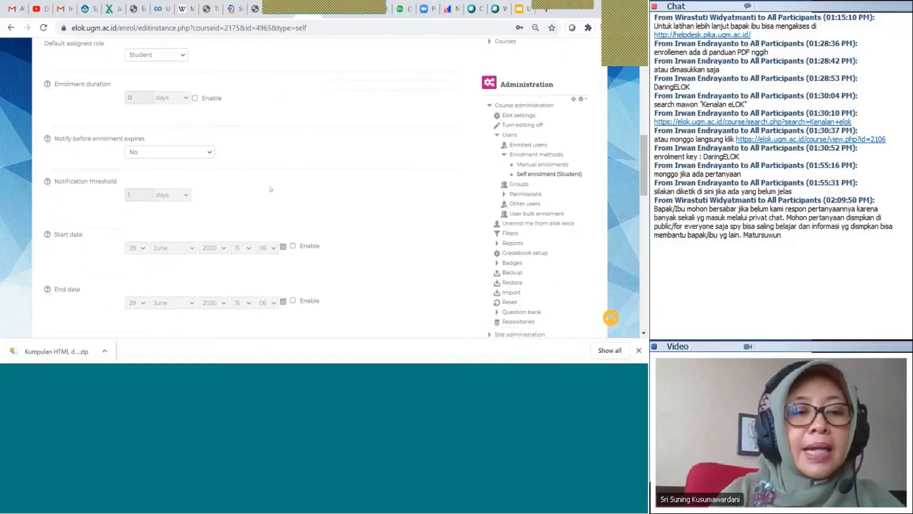
pyautogui.scroll(-1, 270, 189)
pyautogui.scroll(-3, 197, 267)
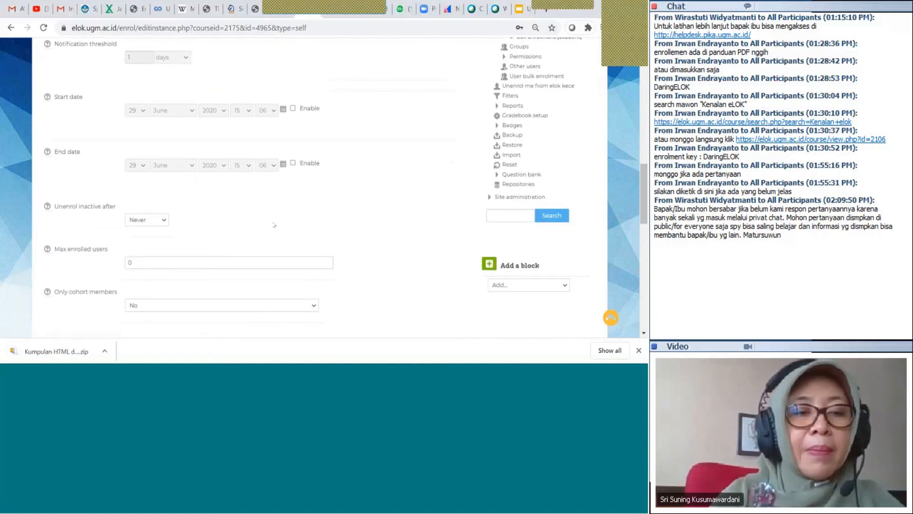
pyautogui.click(196, 259)
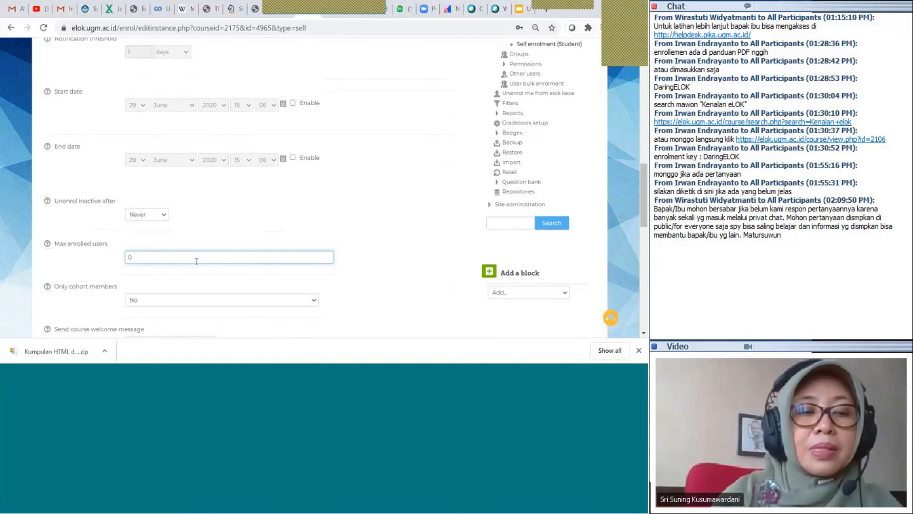
pyautogui.press('BackSpace')
pyautogui.write('100')
pyautogui.scroll(-2, 337, 247)
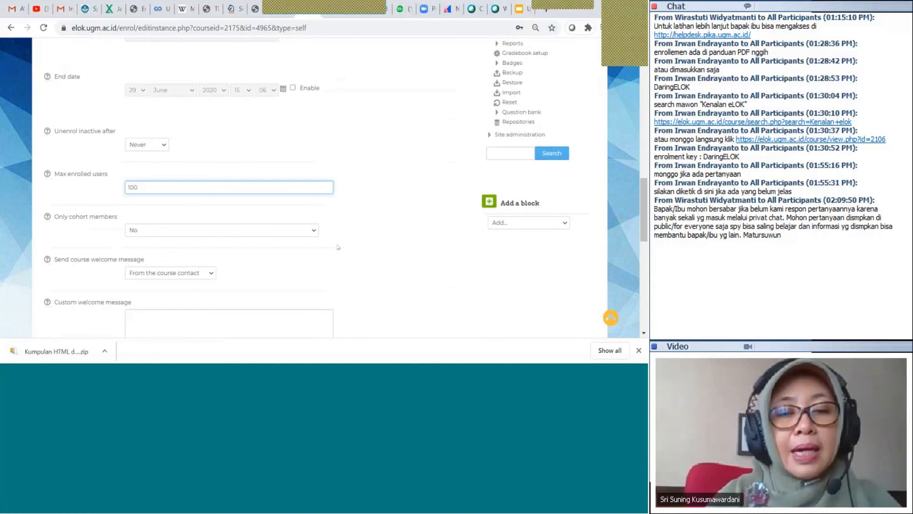
pyautogui.scroll(-4, 371, 261)
pyautogui.scroll(-2, 371, 261)
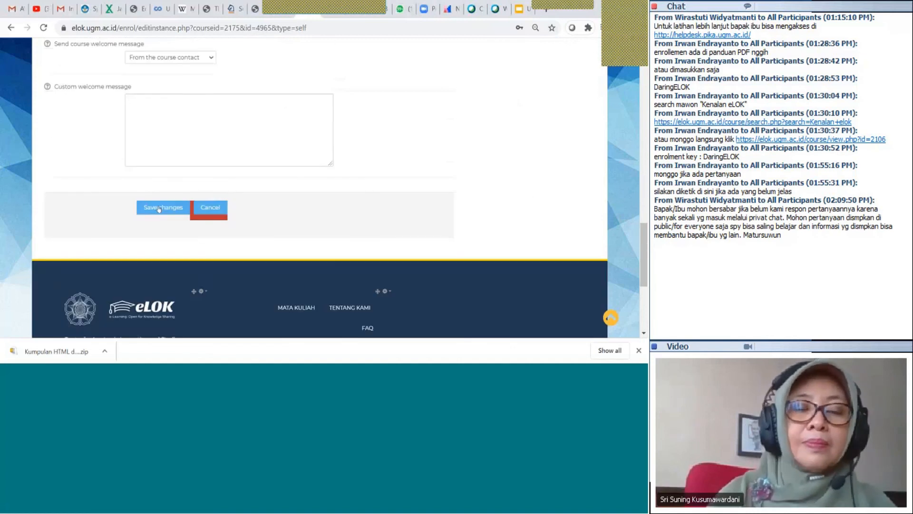
# Save the self enrolment settings and confirm Juni2020 appears with 0 users
pyautogui.click(159, 208)
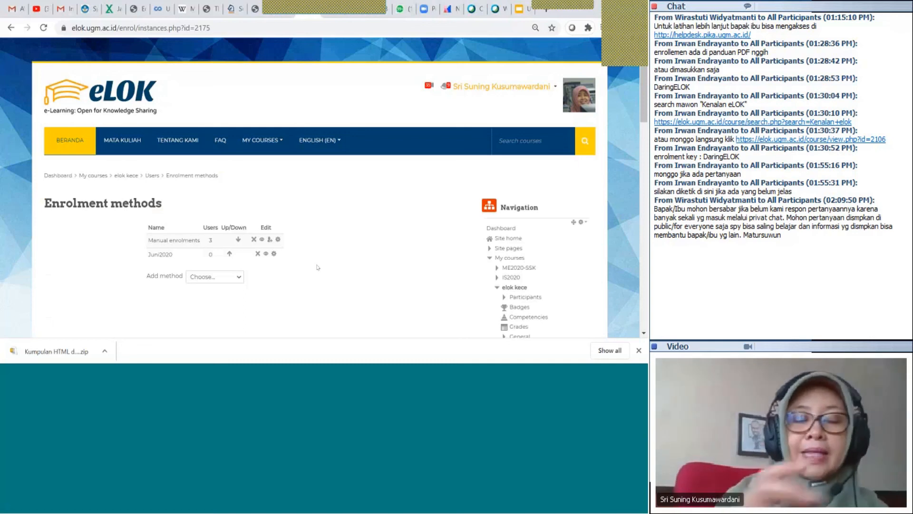
pyautogui.scroll(-1, 484, 267)
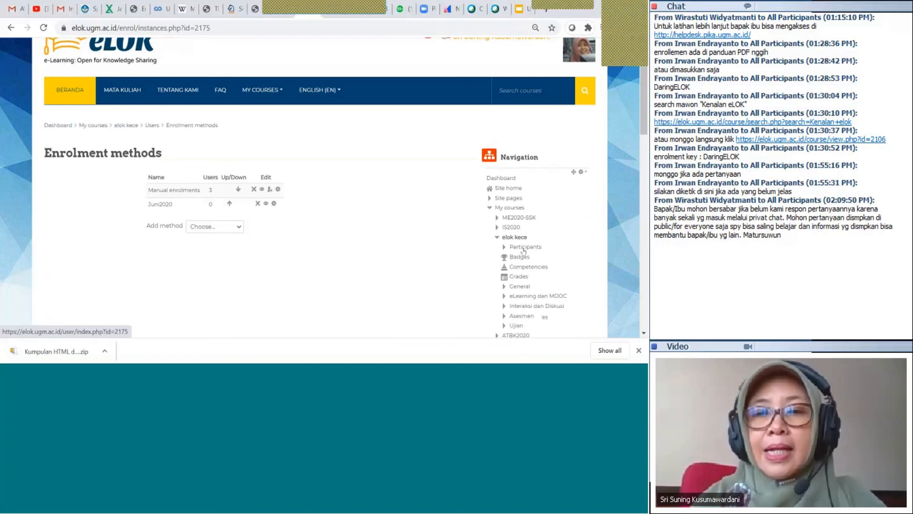
pyautogui.scroll(1, 517, 177)
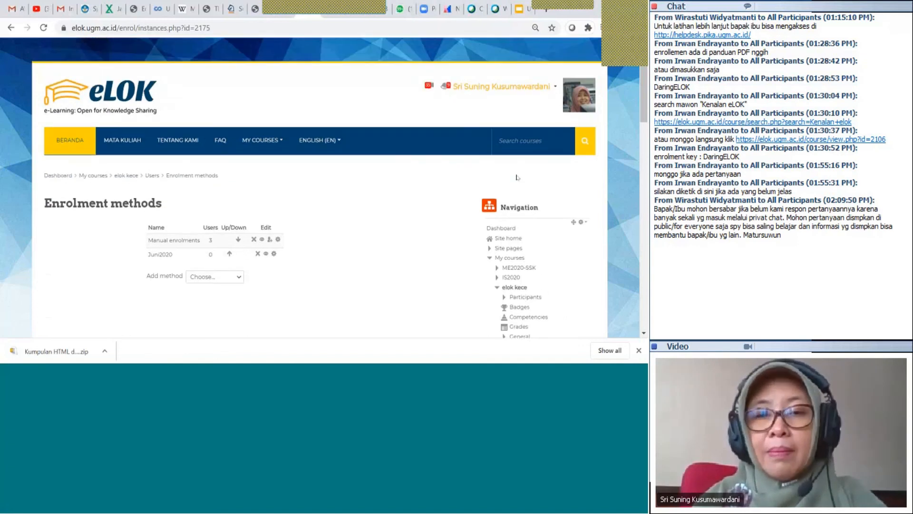